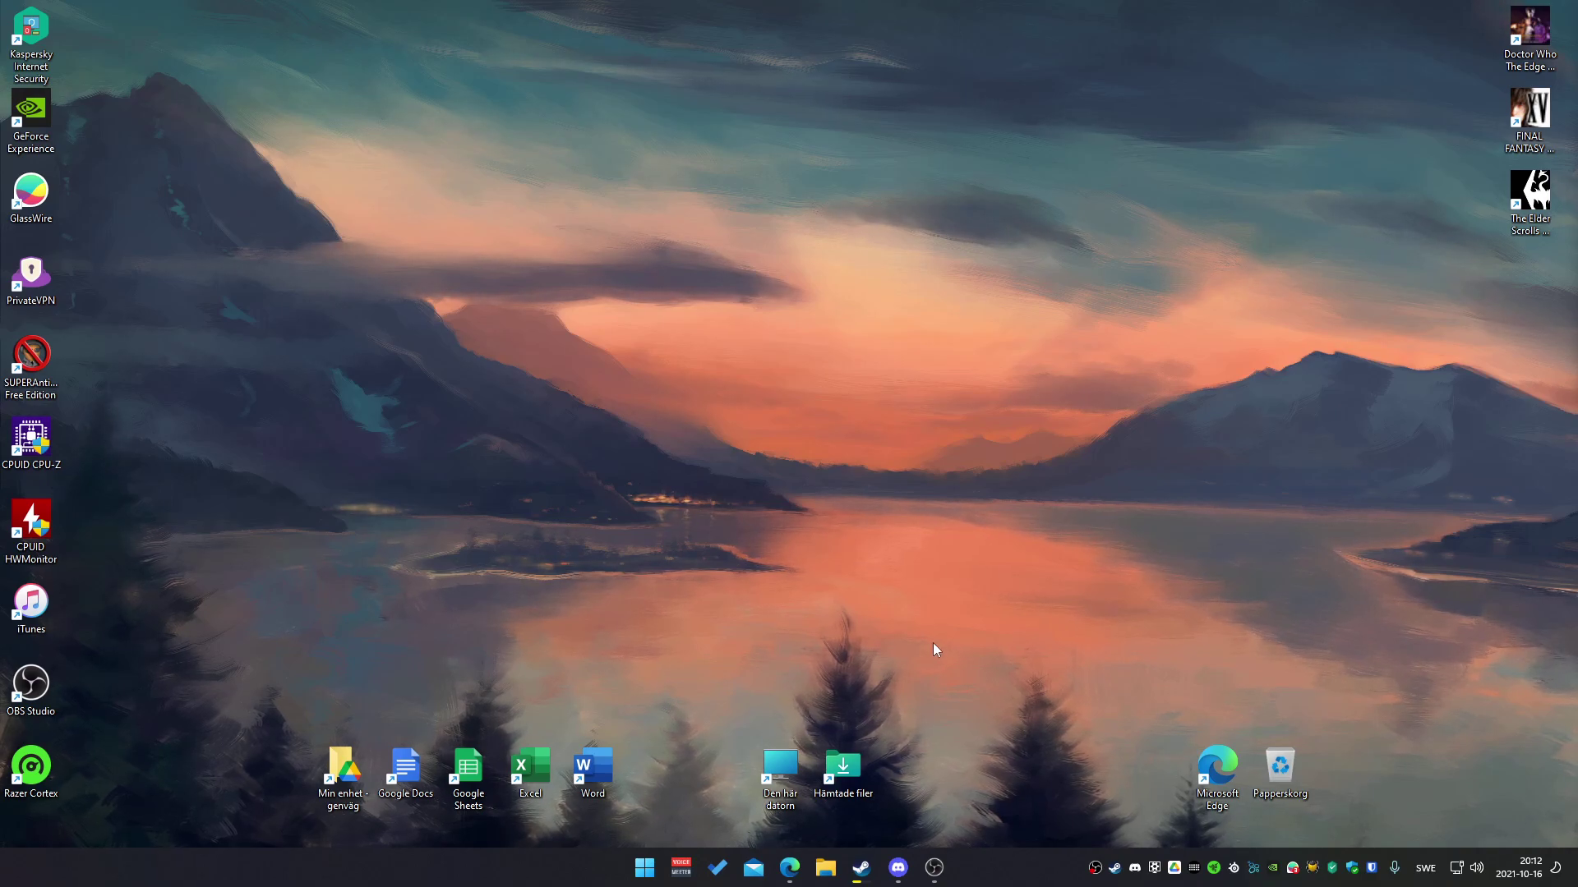
{"action": "key", "text": "super"}
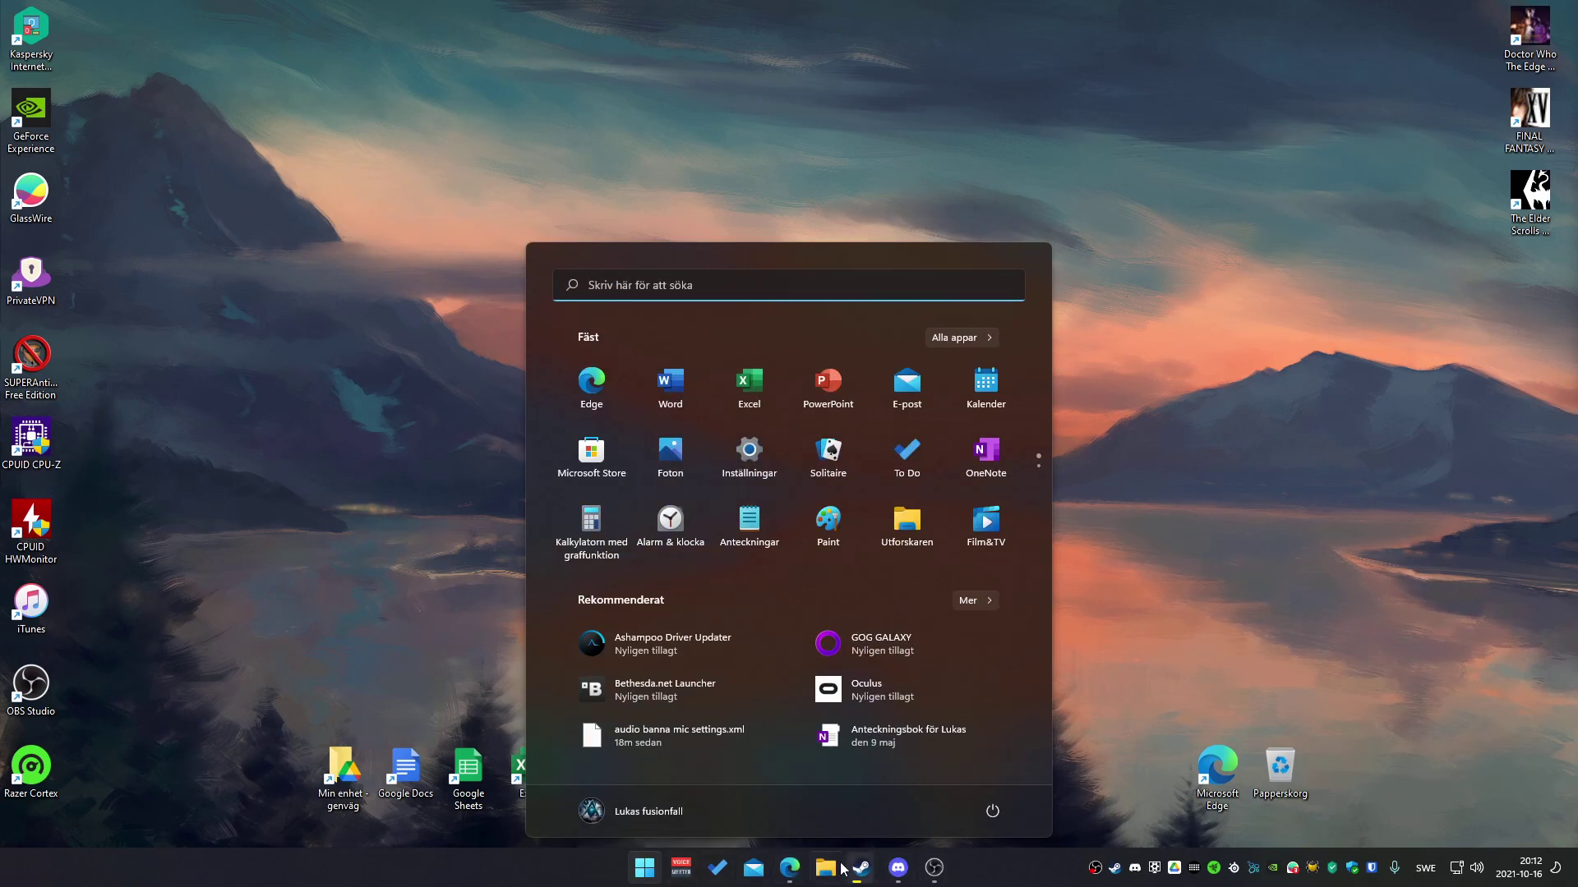
{"action": "key", "text": "super"}
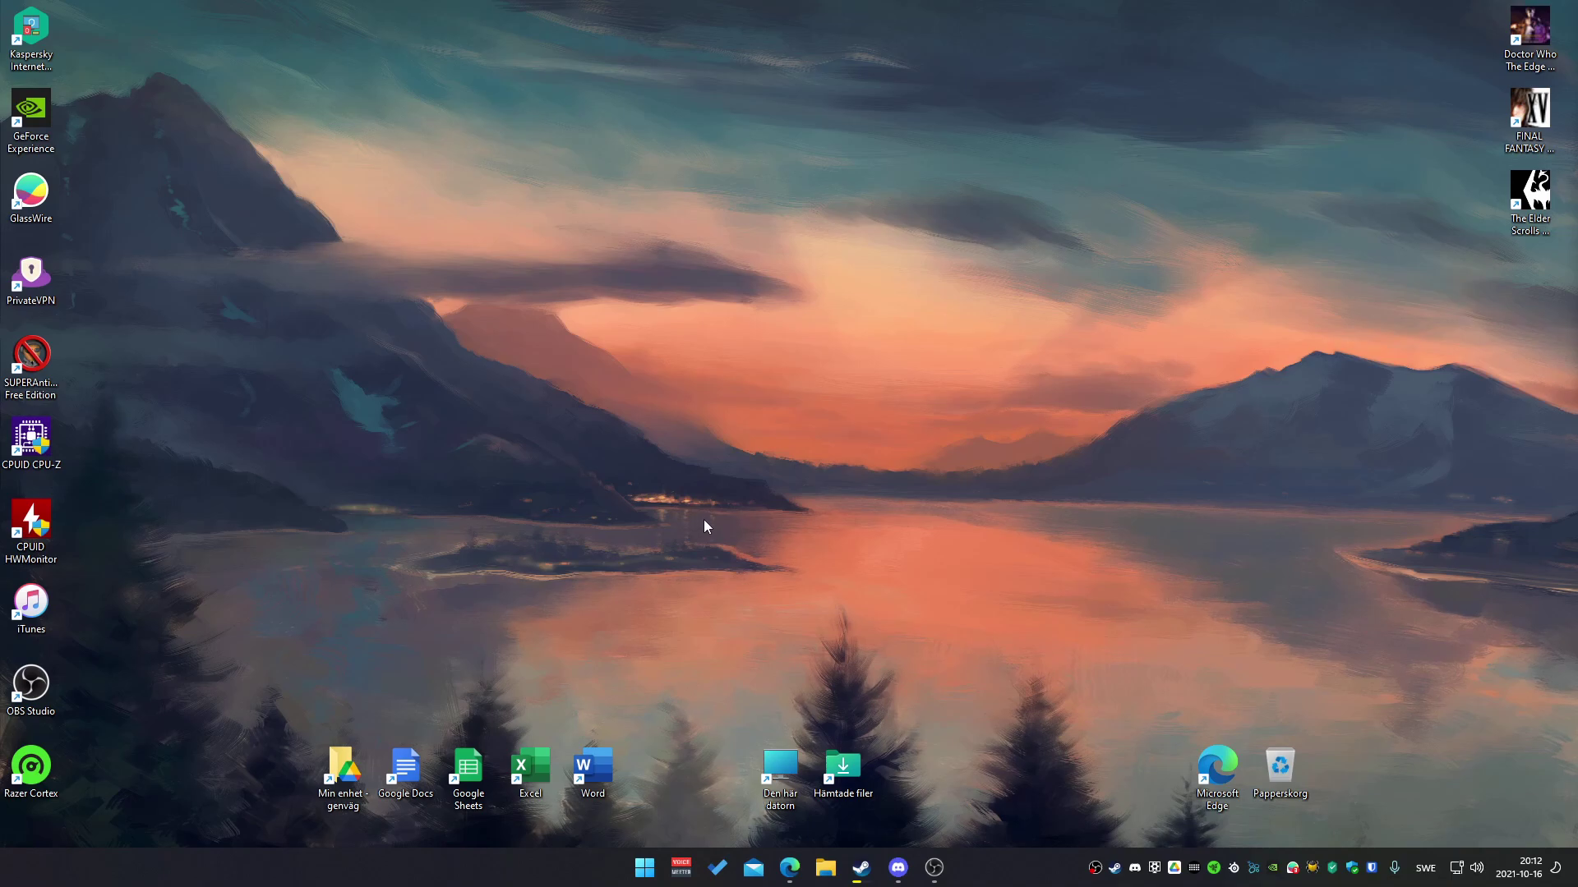
- Open File Explorer at Den här datorn and show the computer's system properties
{"action": "double_click", "coordinate": [807, 757]}
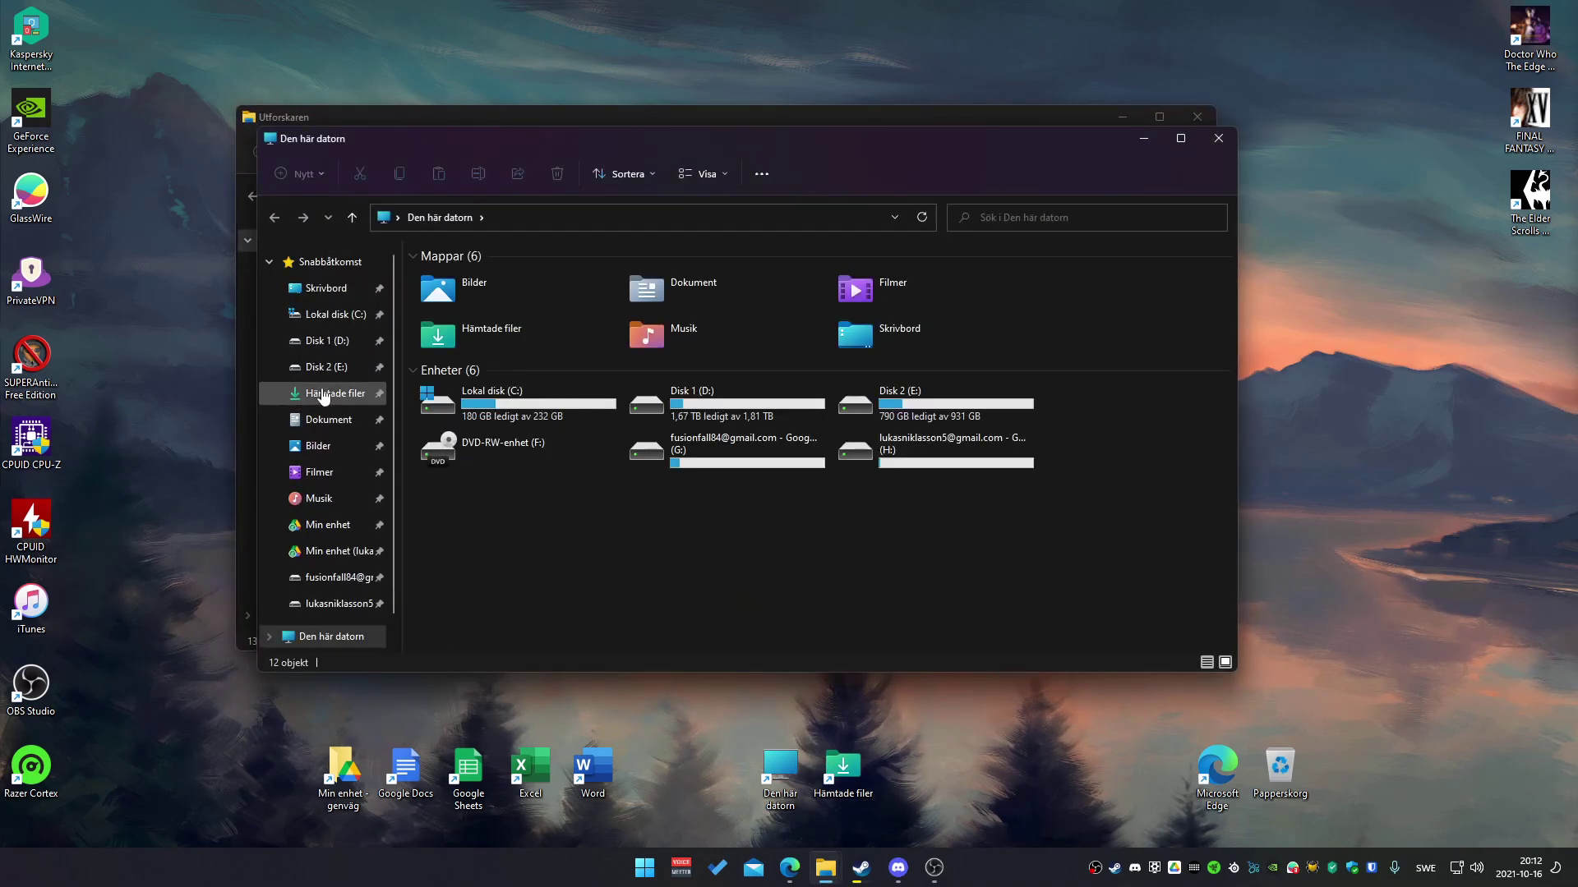
{"action": "right_click", "coordinate": [520, 404]}
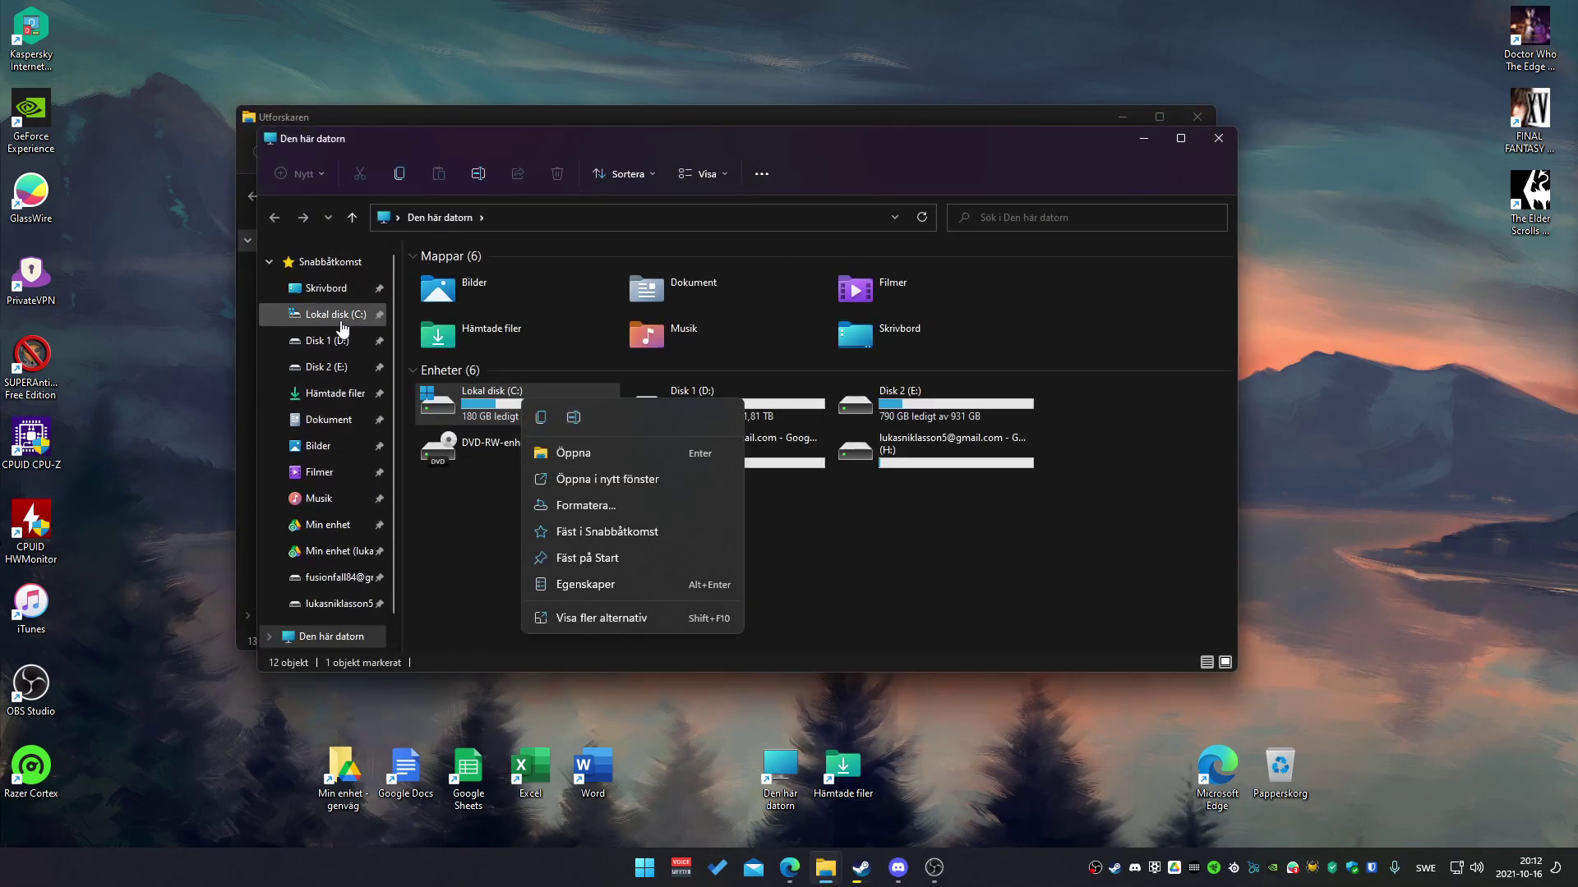
{"action": "scroll", "coordinate": [352, 508], "scroll_direction": "down", "scroll_amount": 3}
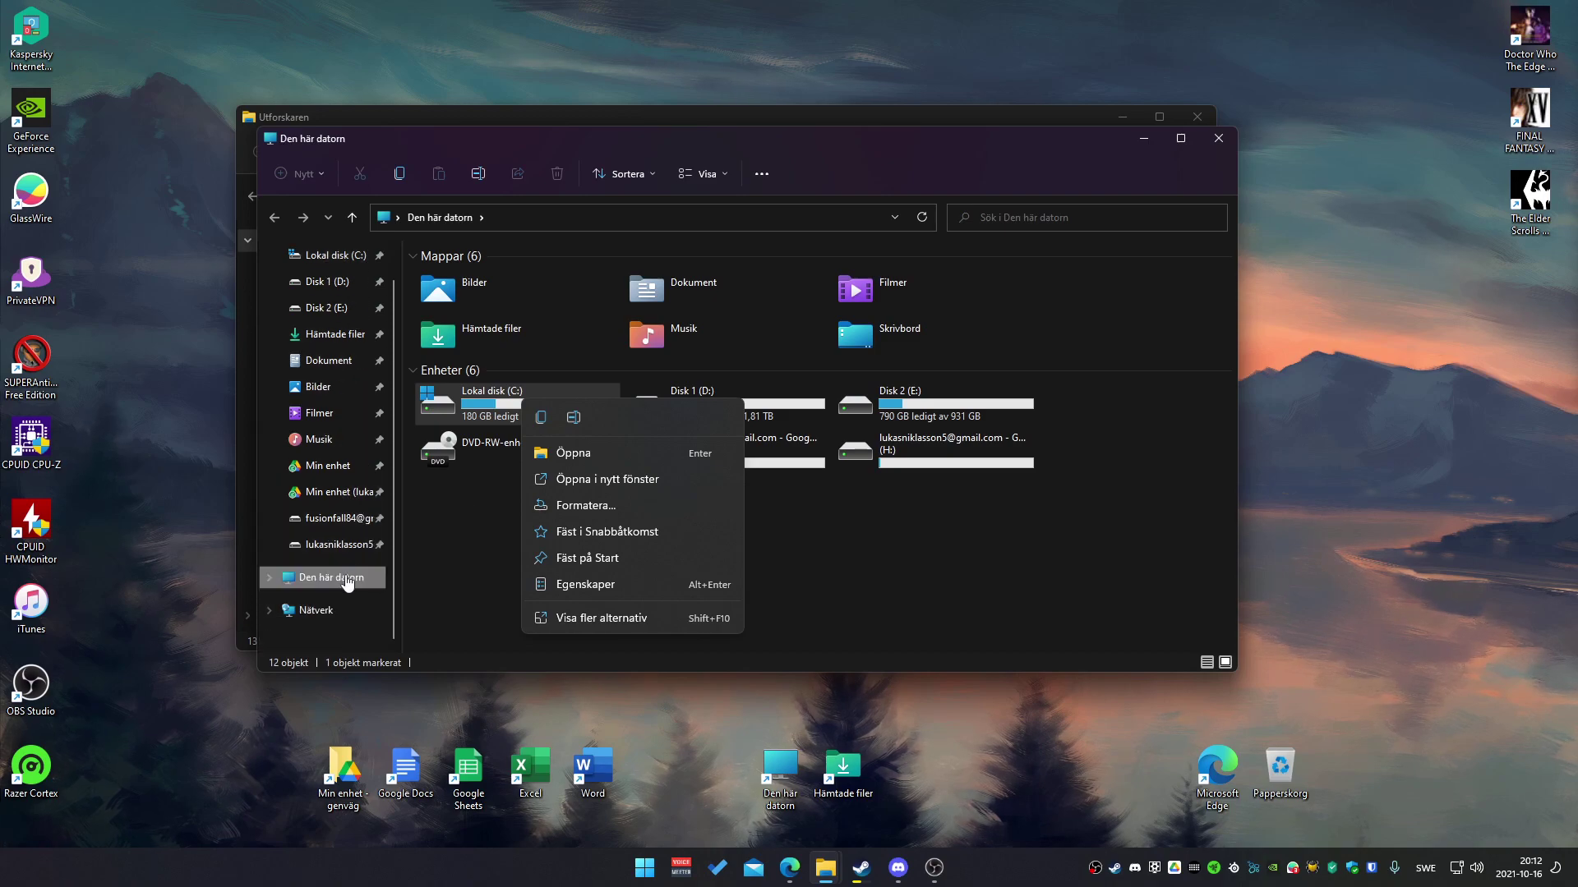
{"action": "right_click", "coordinate": [348, 579]}
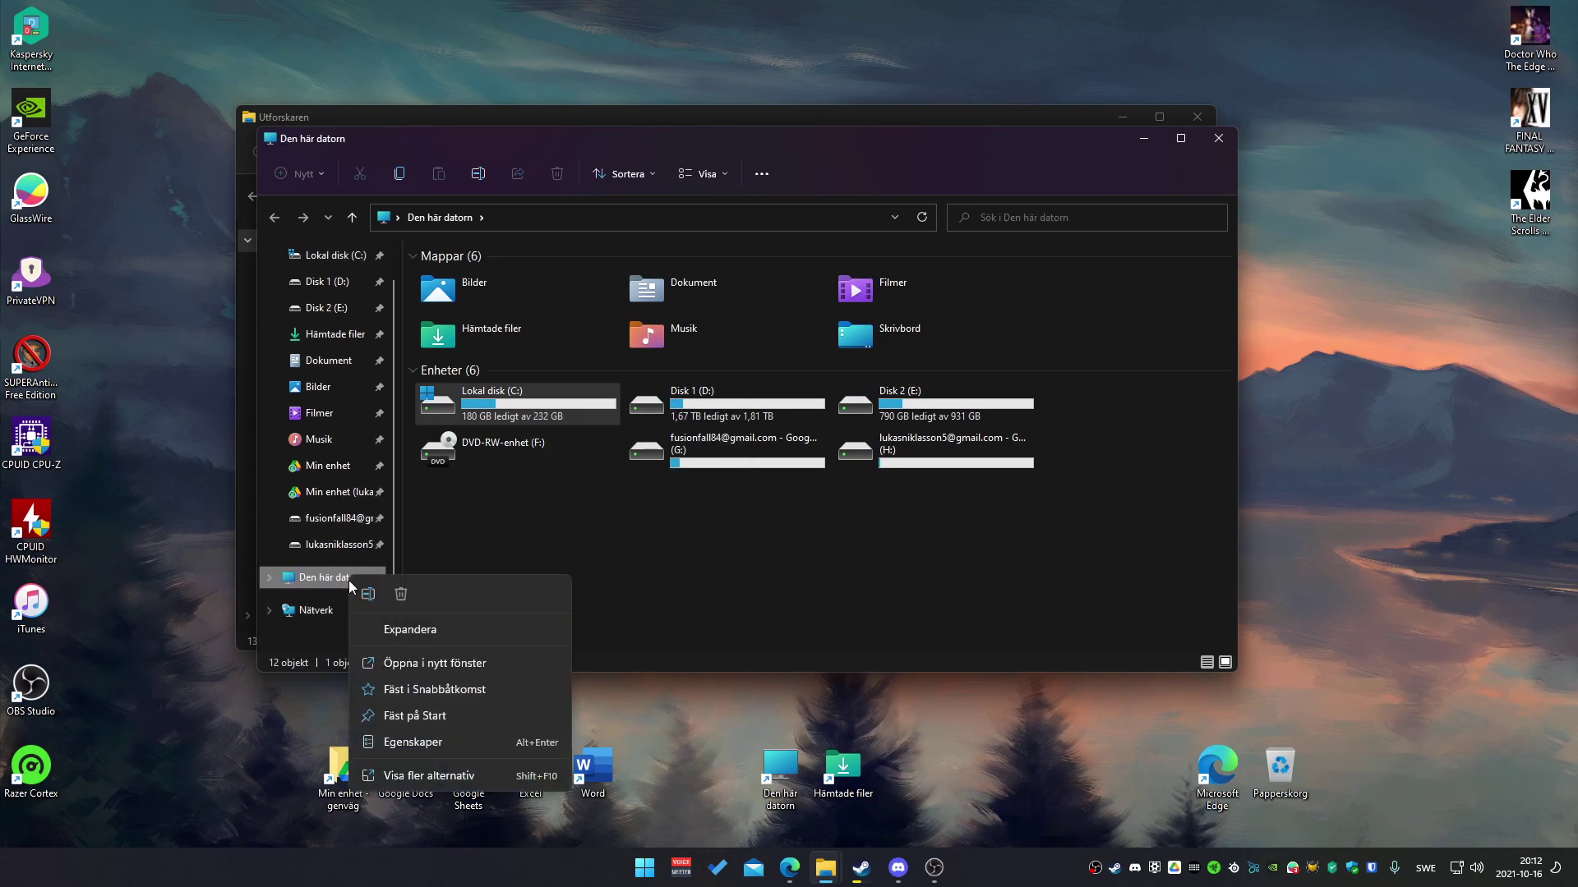
{"action": "left_click", "coordinate": [412, 743]}
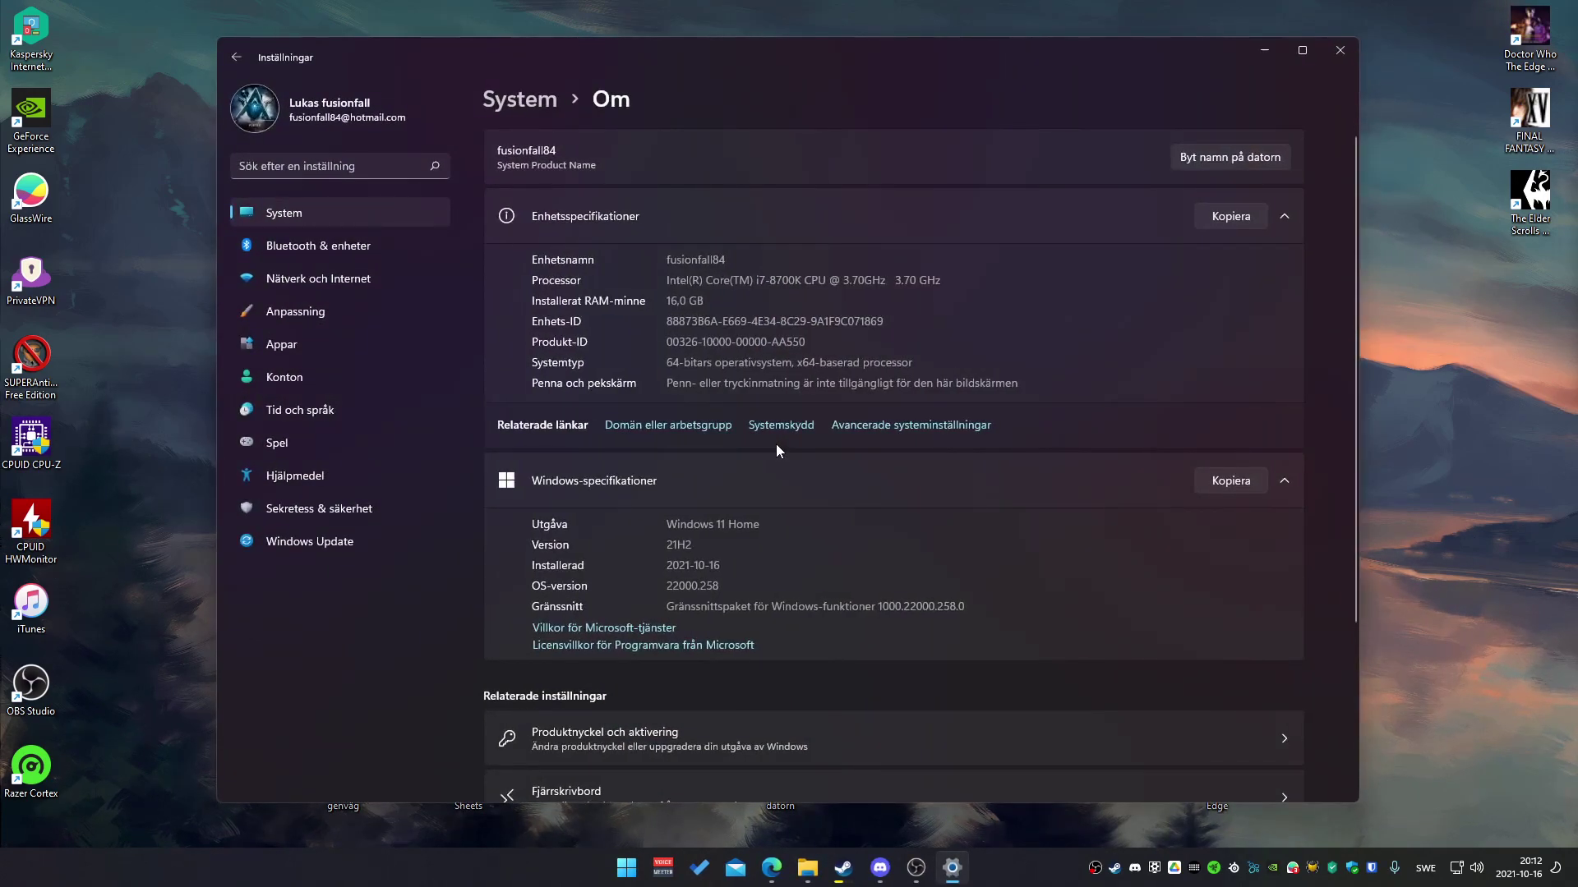
- Check the edition and version under Windows-specifikationer, and close the settings and both File Explorer windows
{"action": "scroll", "coordinate": [776, 443], "scroll_direction": "down", "scroll_amount": 3}
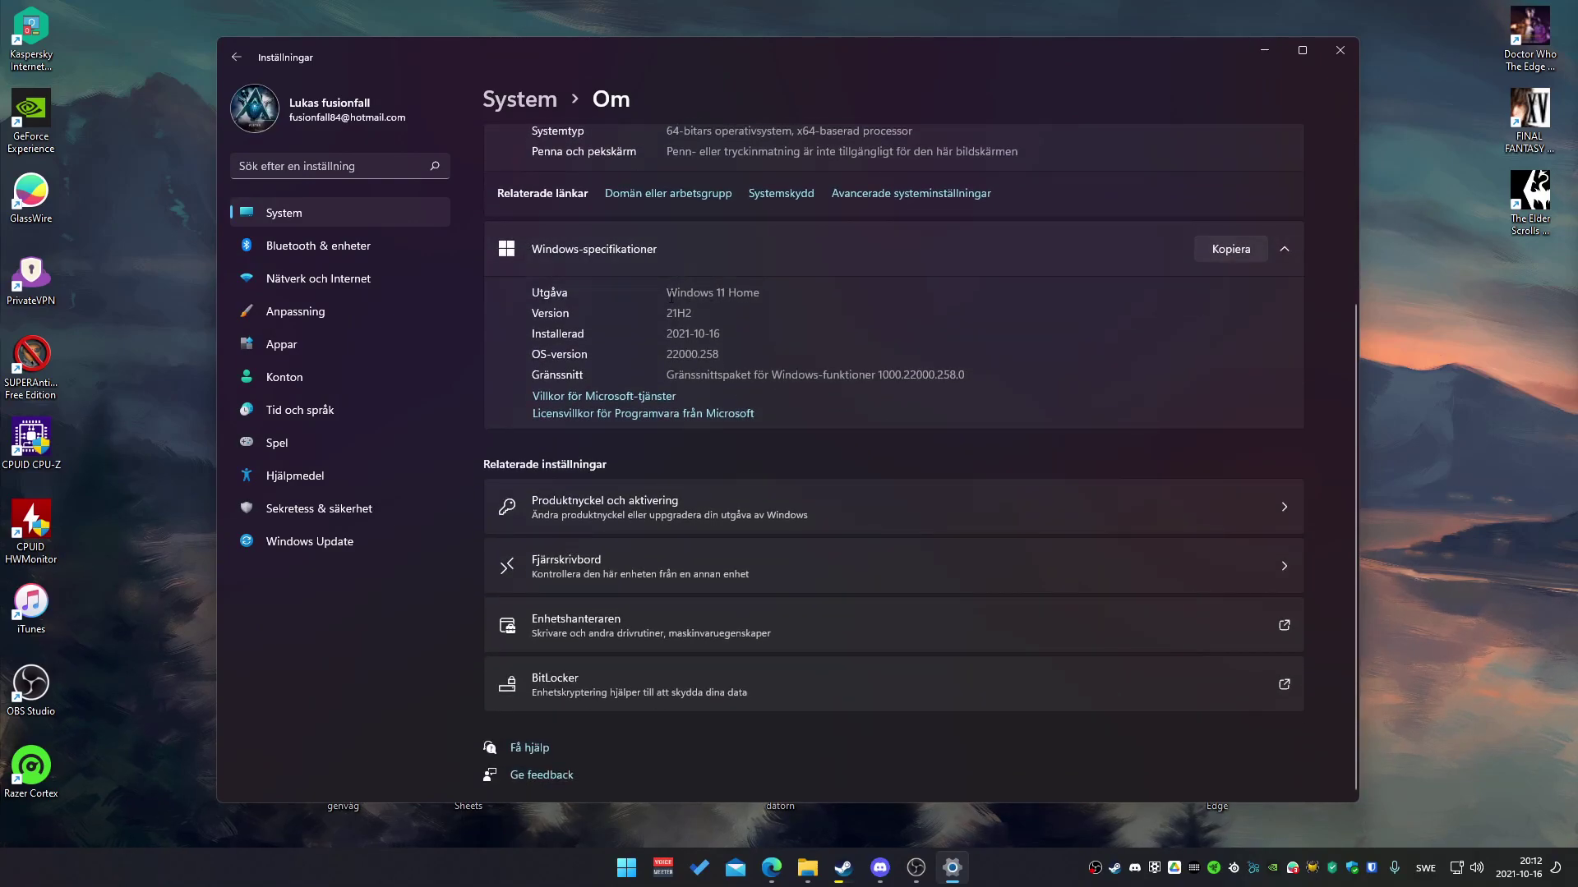
{"action": "left_click_drag", "start_coordinate": [671, 296], "coordinate": [765, 296]}
{"action": "double_click", "coordinate": [714, 293]}
{"action": "left_click", "coordinate": [764, 342]}
{"action": "scroll", "coordinate": [953, 225], "scroll_direction": "up", "scroll_amount": 3}
{"action": "left_click", "coordinate": [1340, 50]}
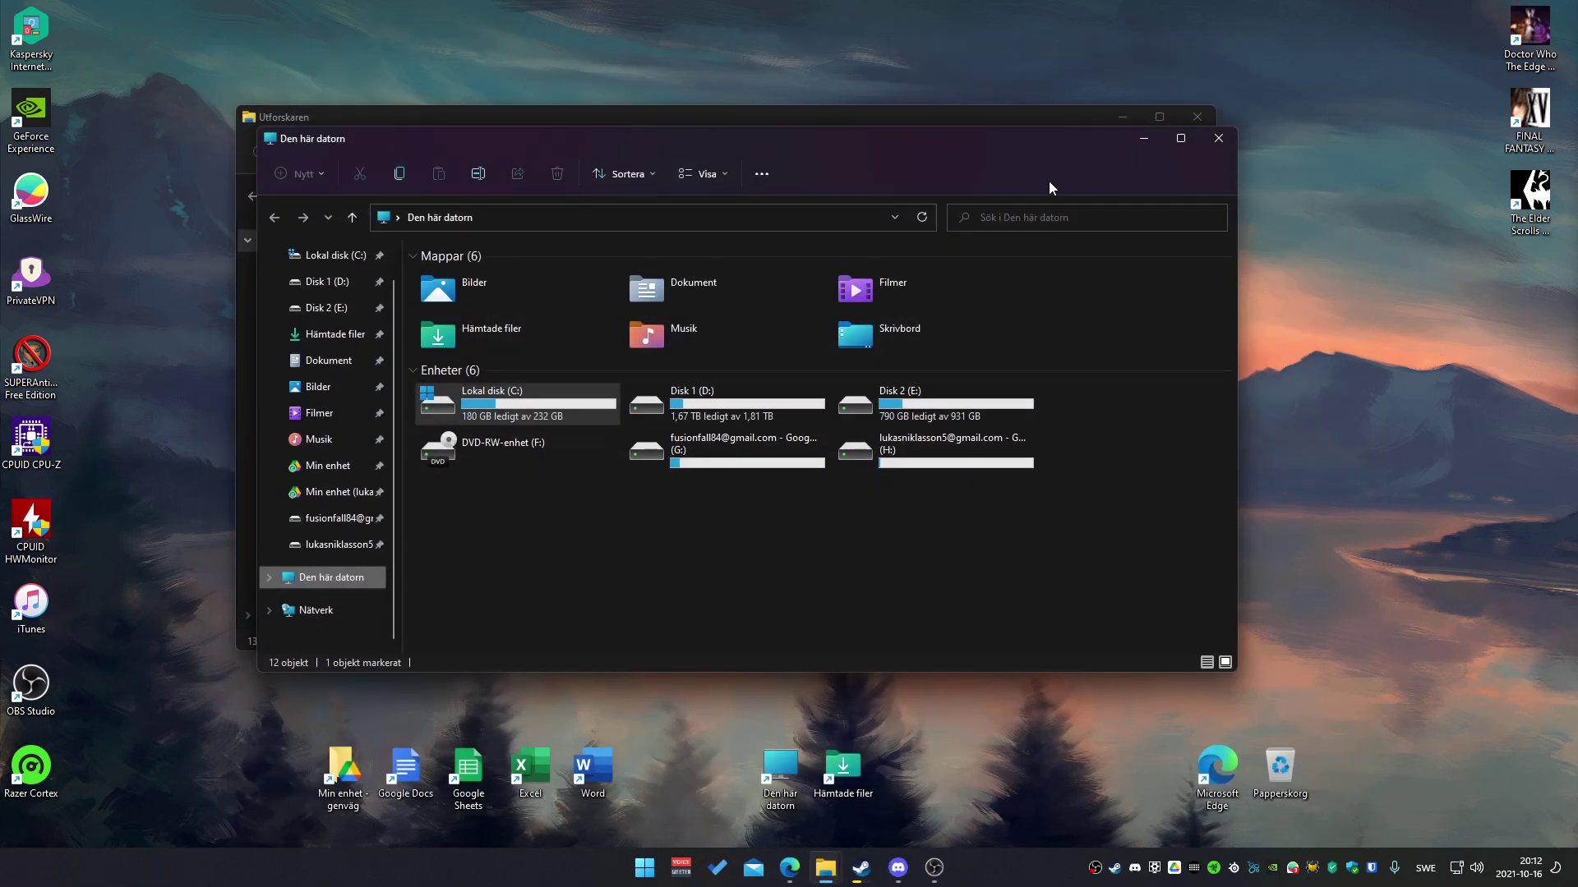
{"action": "left_click", "coordinate": [1220, 140]}
{"action": "left_click", "coordinate": [1208, 130]}
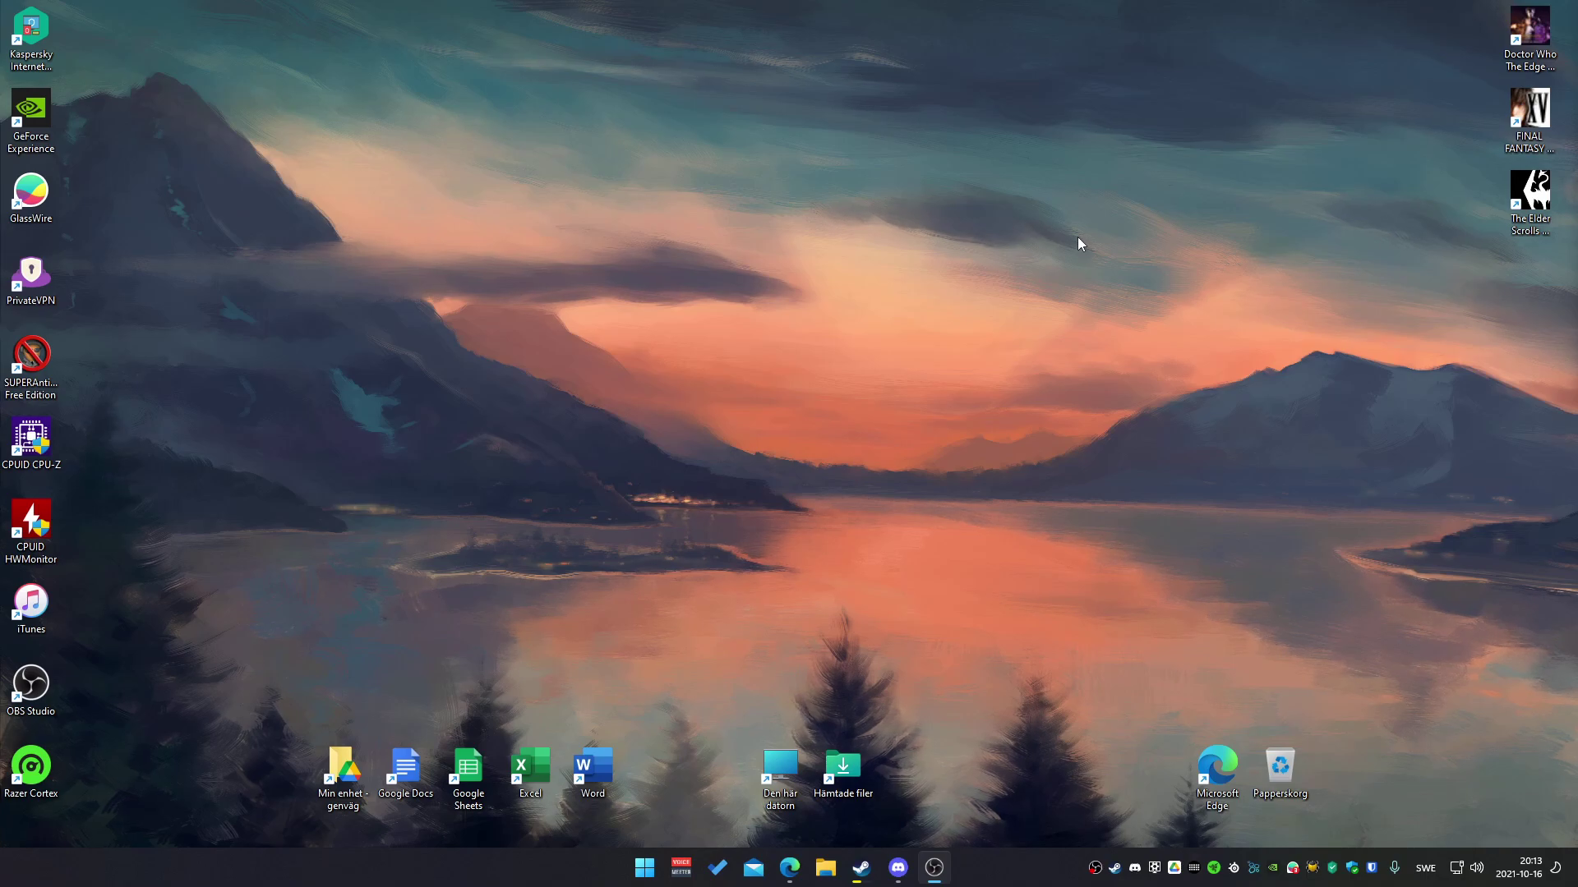
- Find Disk Management by searching for "skapa", open it, and enlarge its window toward the centre of the desktop
{"action": "key", "text": "super"}
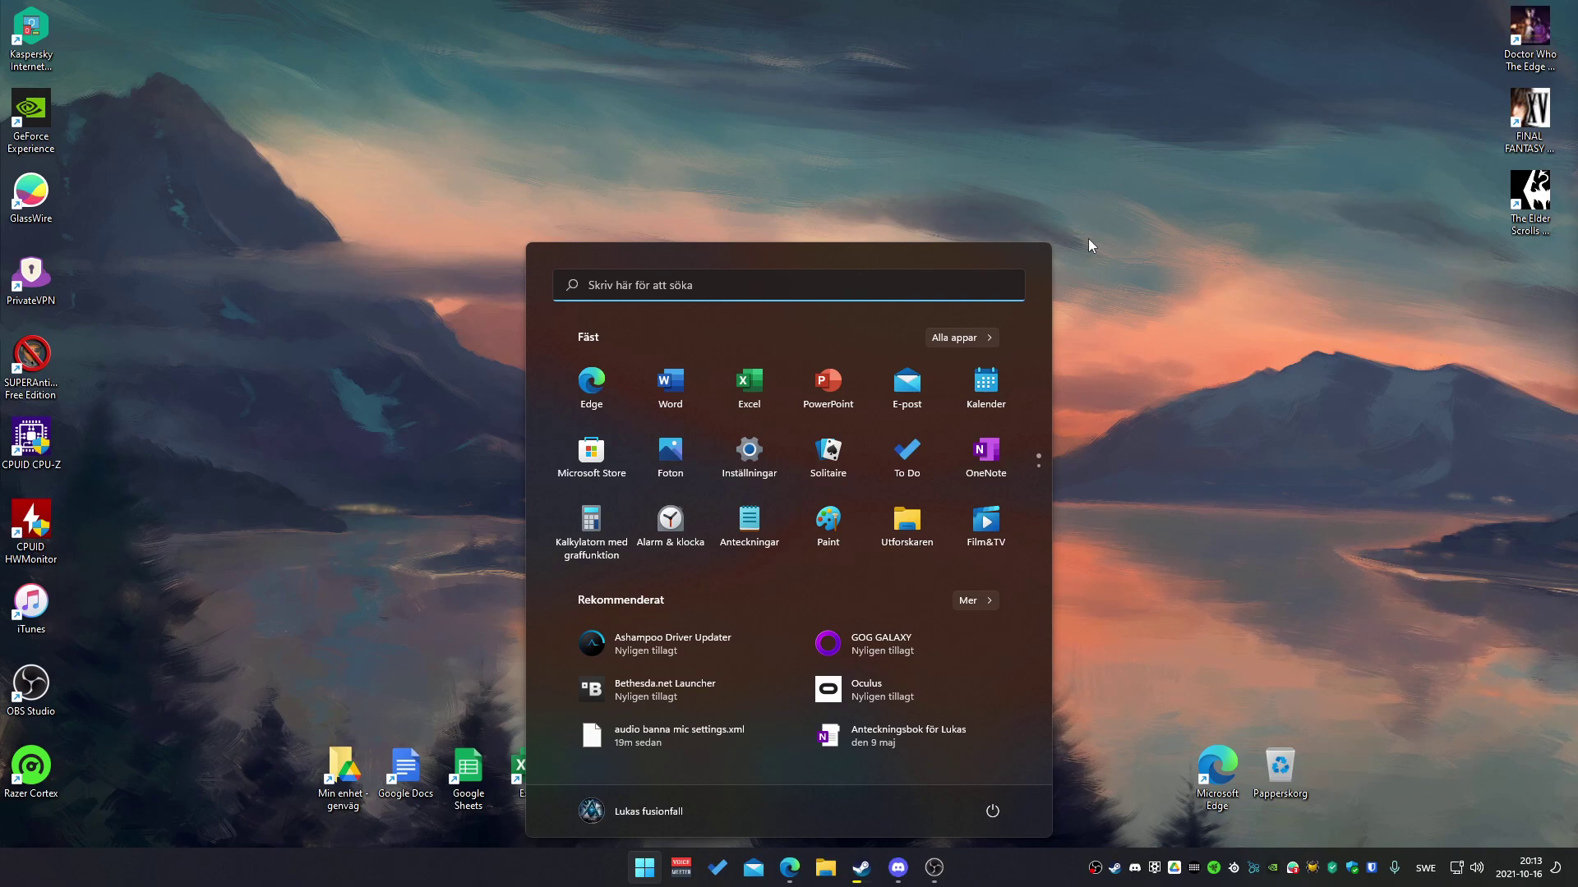
{"action": "type", "text": "skapa"}
{"action": "key", "text": "Return"}
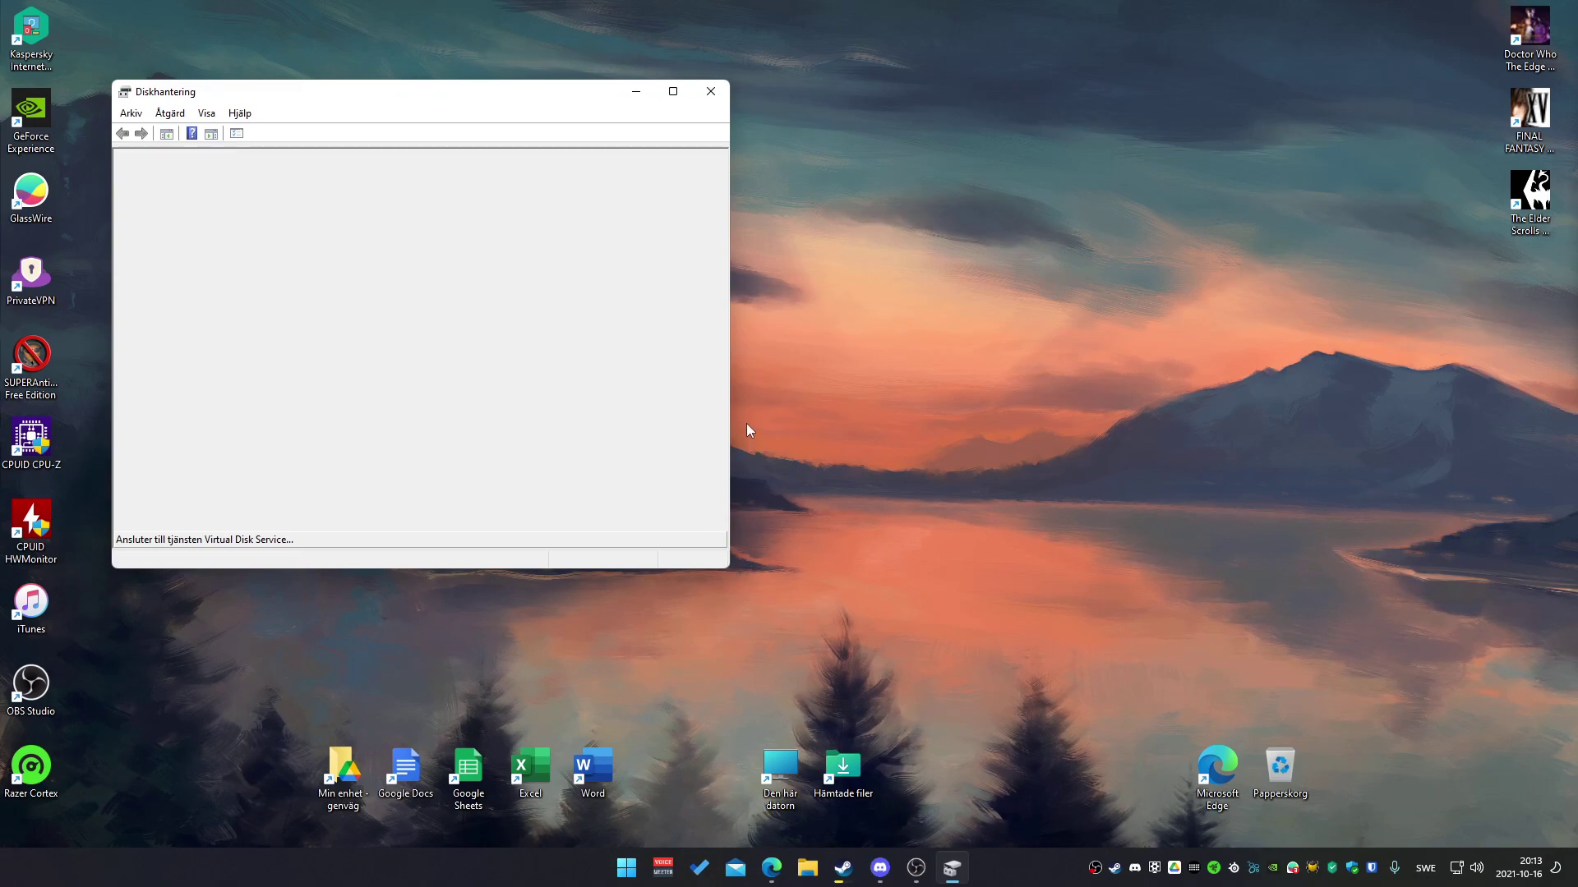
{"action": "left_click_drag", "start_coordinate": [266, 98], "coordinate": [476, 118]}
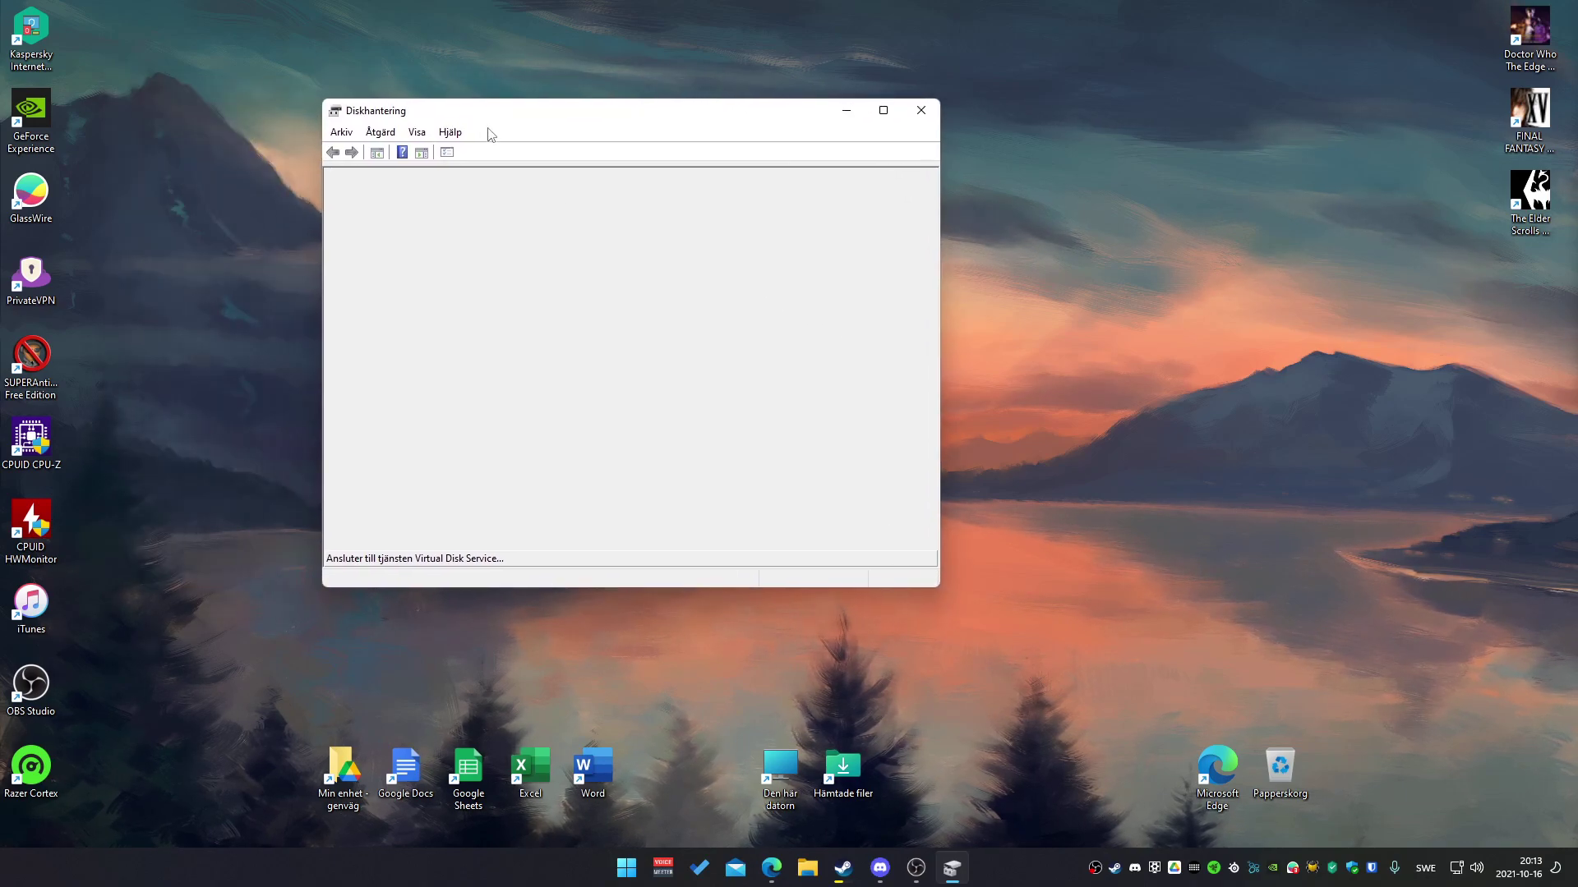
{"action": "left_click_drag", "start_coordinate": [940, 587], "coordinate": [1266, 690]}
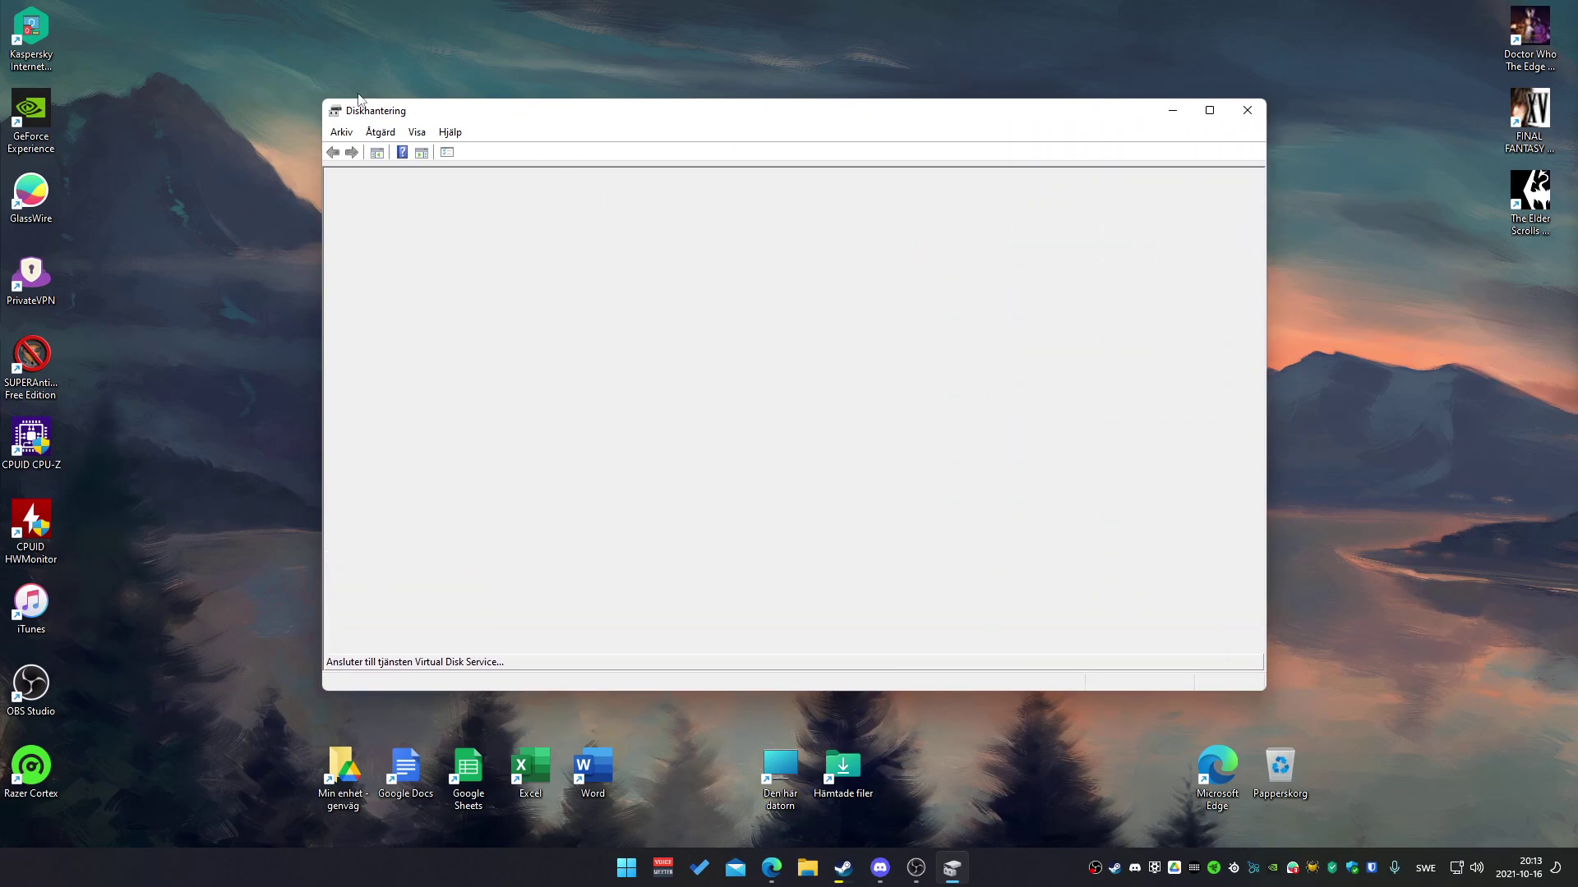
{"action": "left_click_drag", "start_coordinate": [322, 96], "coordinate": [238, 65]}
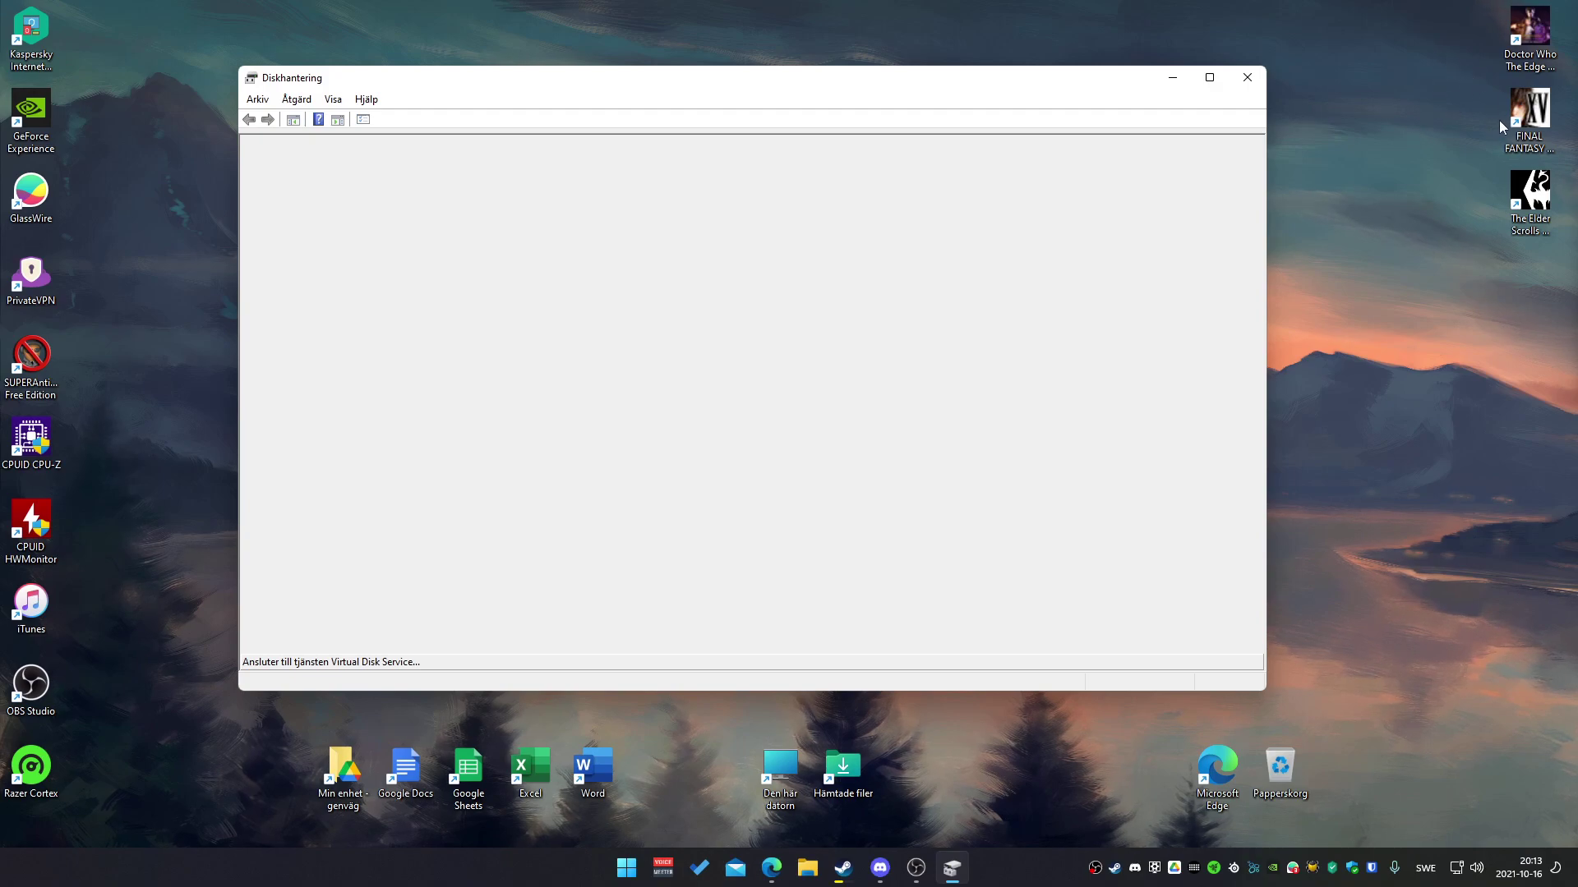
{"action": "left_click", "coordinate": [1554, 124]}
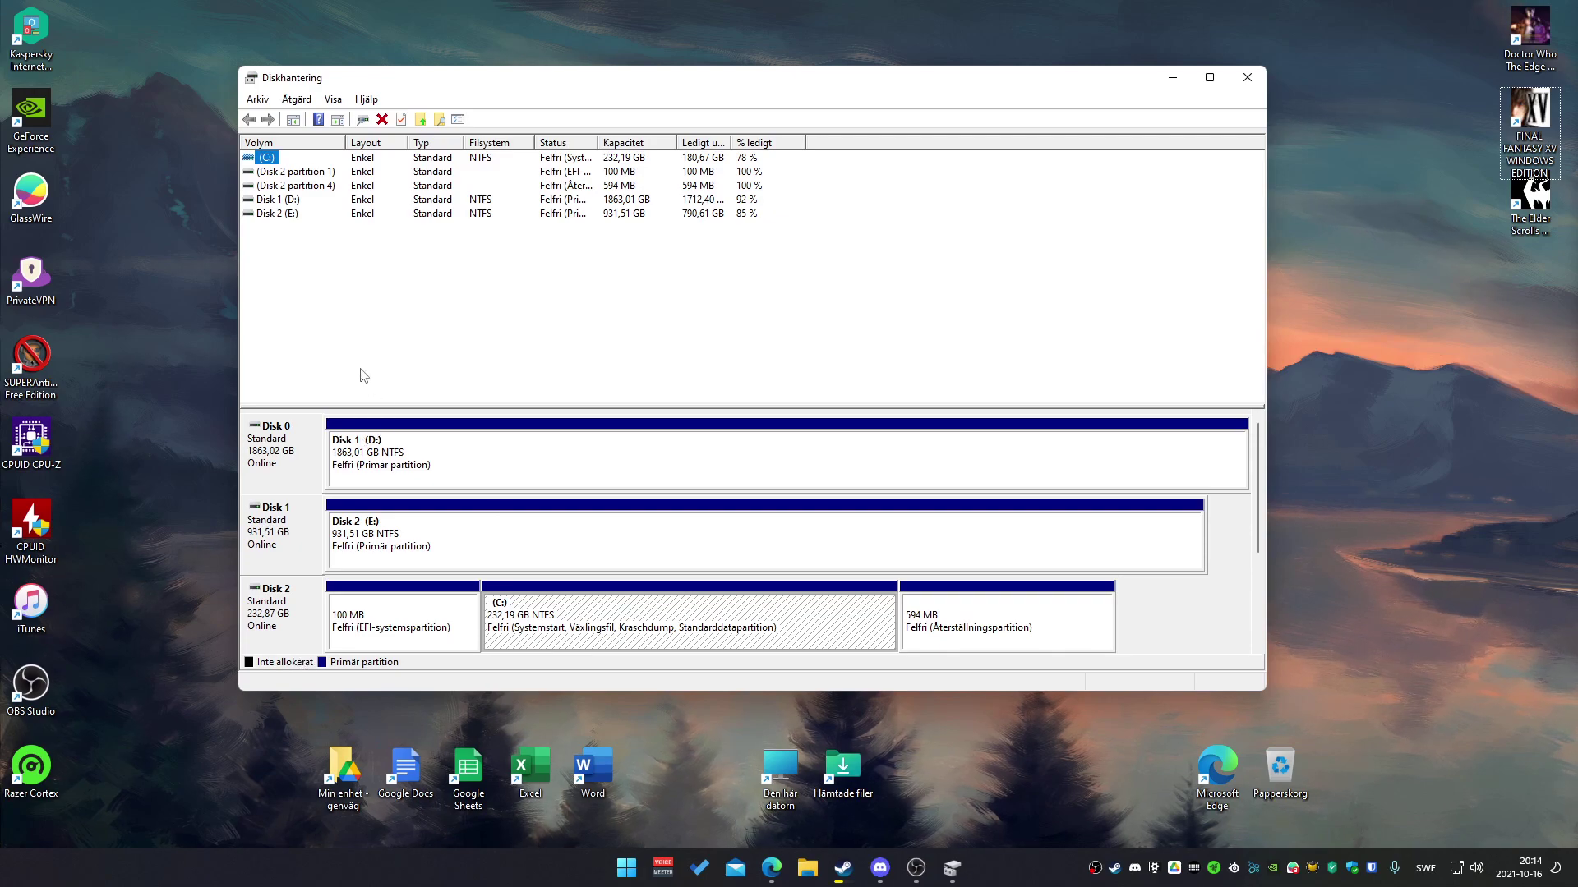
- Examine the listed volumes and identify which physical disk holds the C: system volume and its partitions
{"action": "left_click", "coordinate": [281, 171]}
{"action": "left_click", "coordinate": [268, 160]}
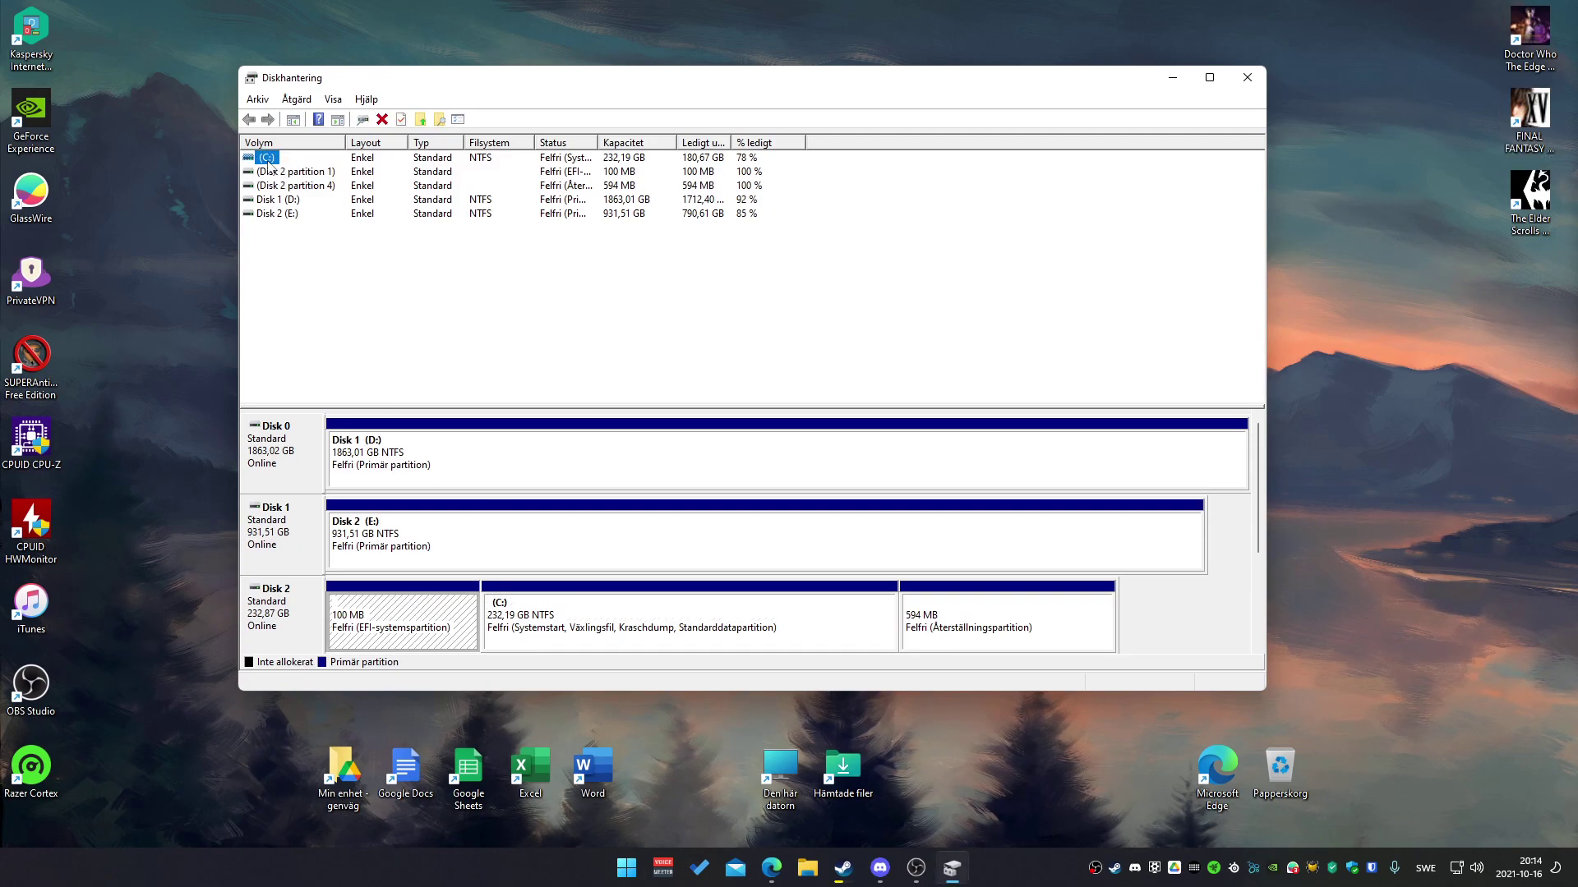
{"action": "left_click", "coordinate": [281, 621]}
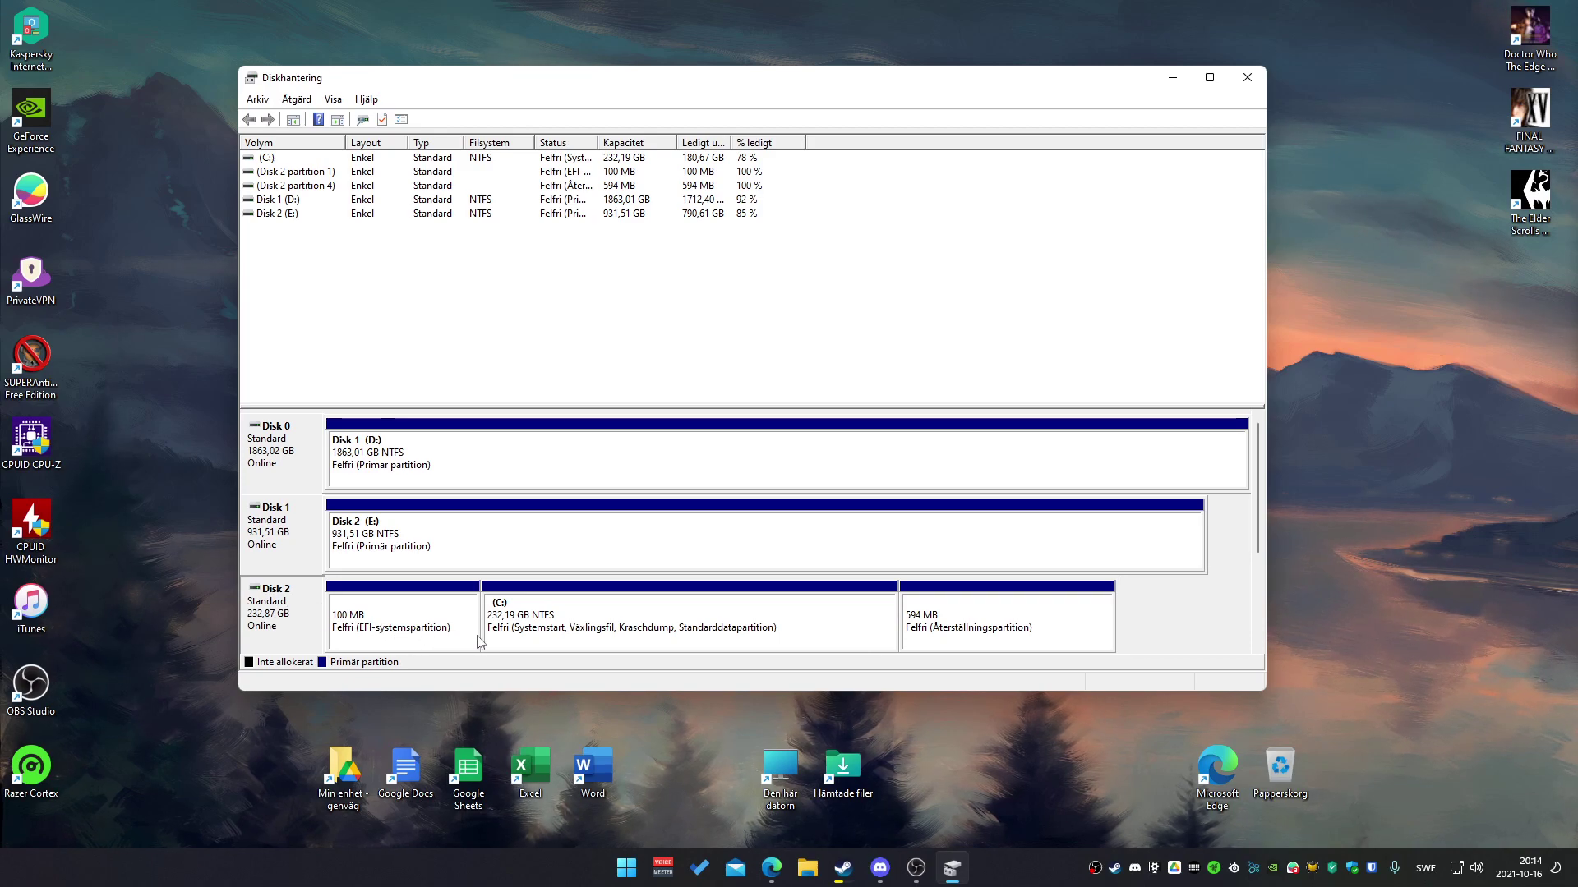
{"action": "left_click", "coordinate": [400, 473]}
{"action": "left_click", "coordinate": [406, 526]}
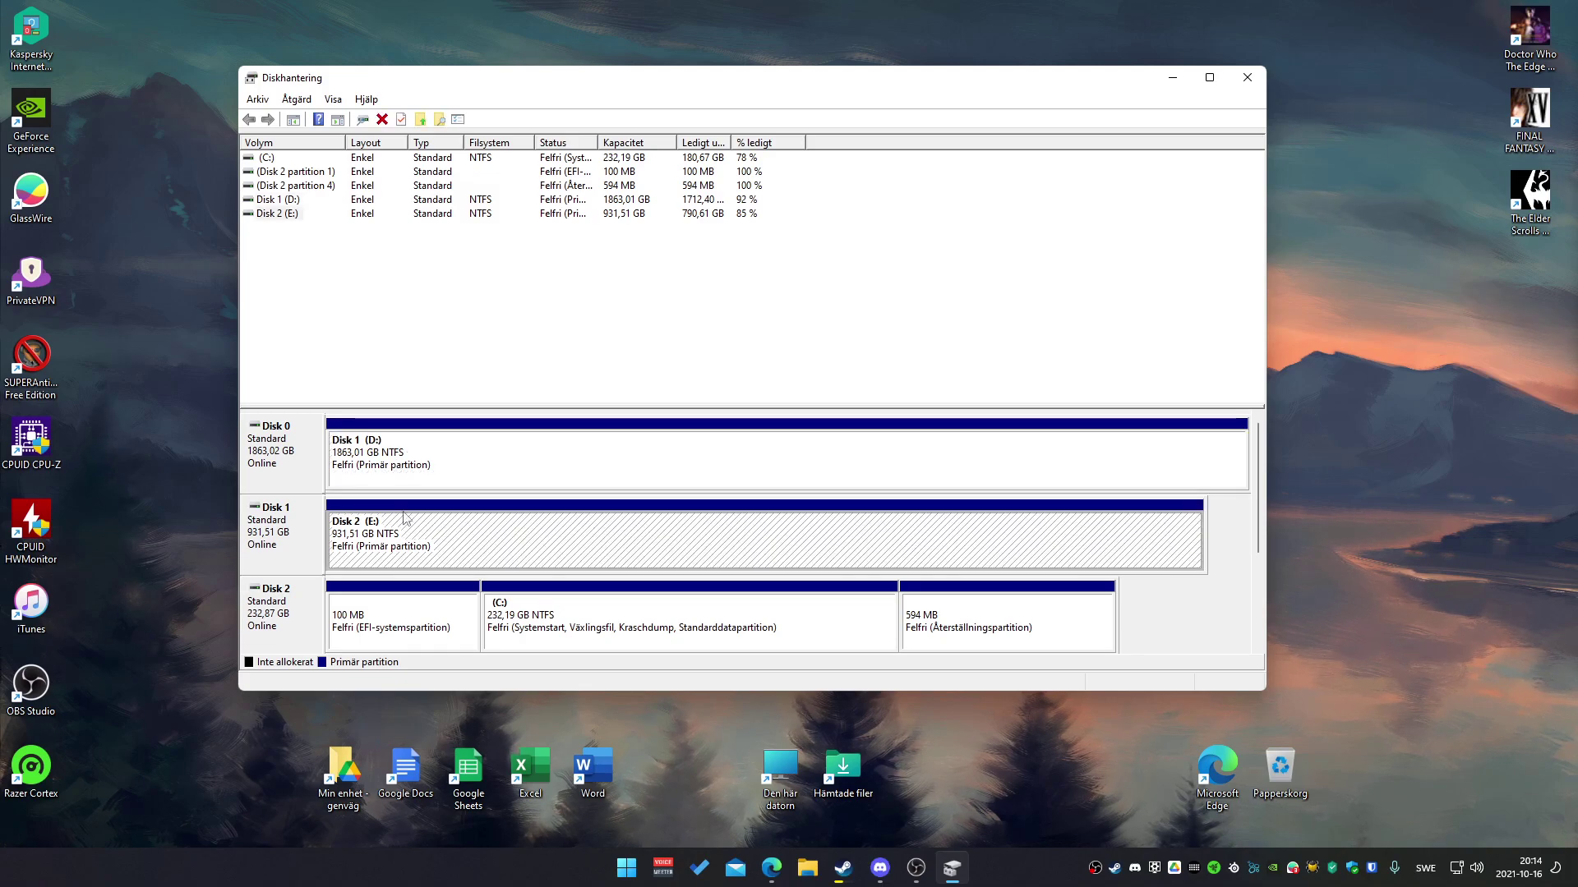
{"action": "left_click", "coordinate": [290, 172]}
{"action": "left_click", "coordinate": [320, 187]}
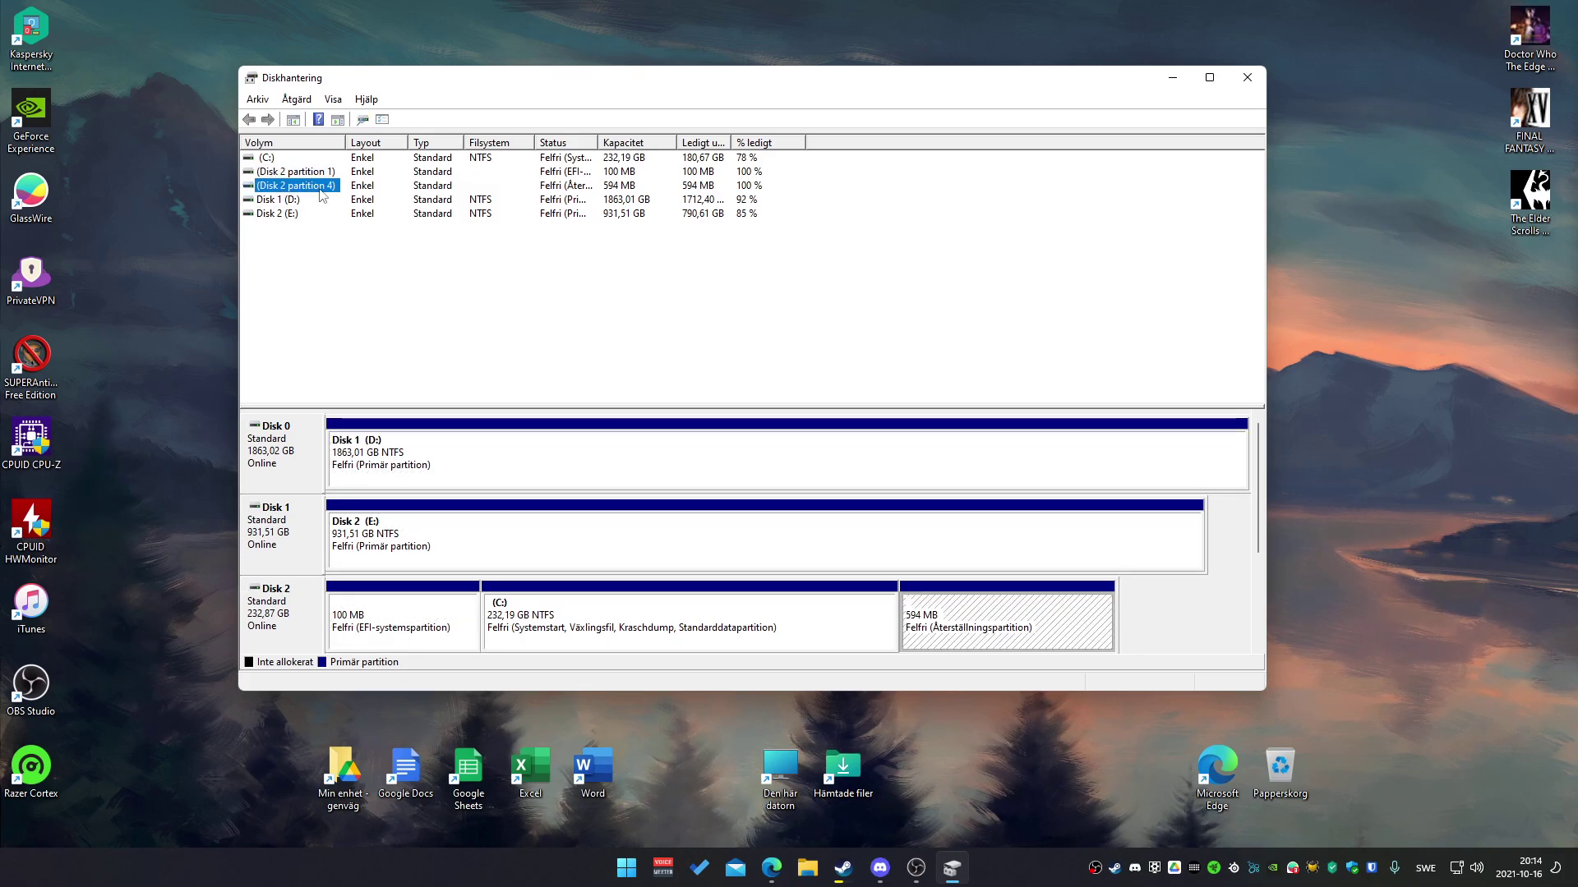
{"action": "left_click", "coordinate": [300, 615]}
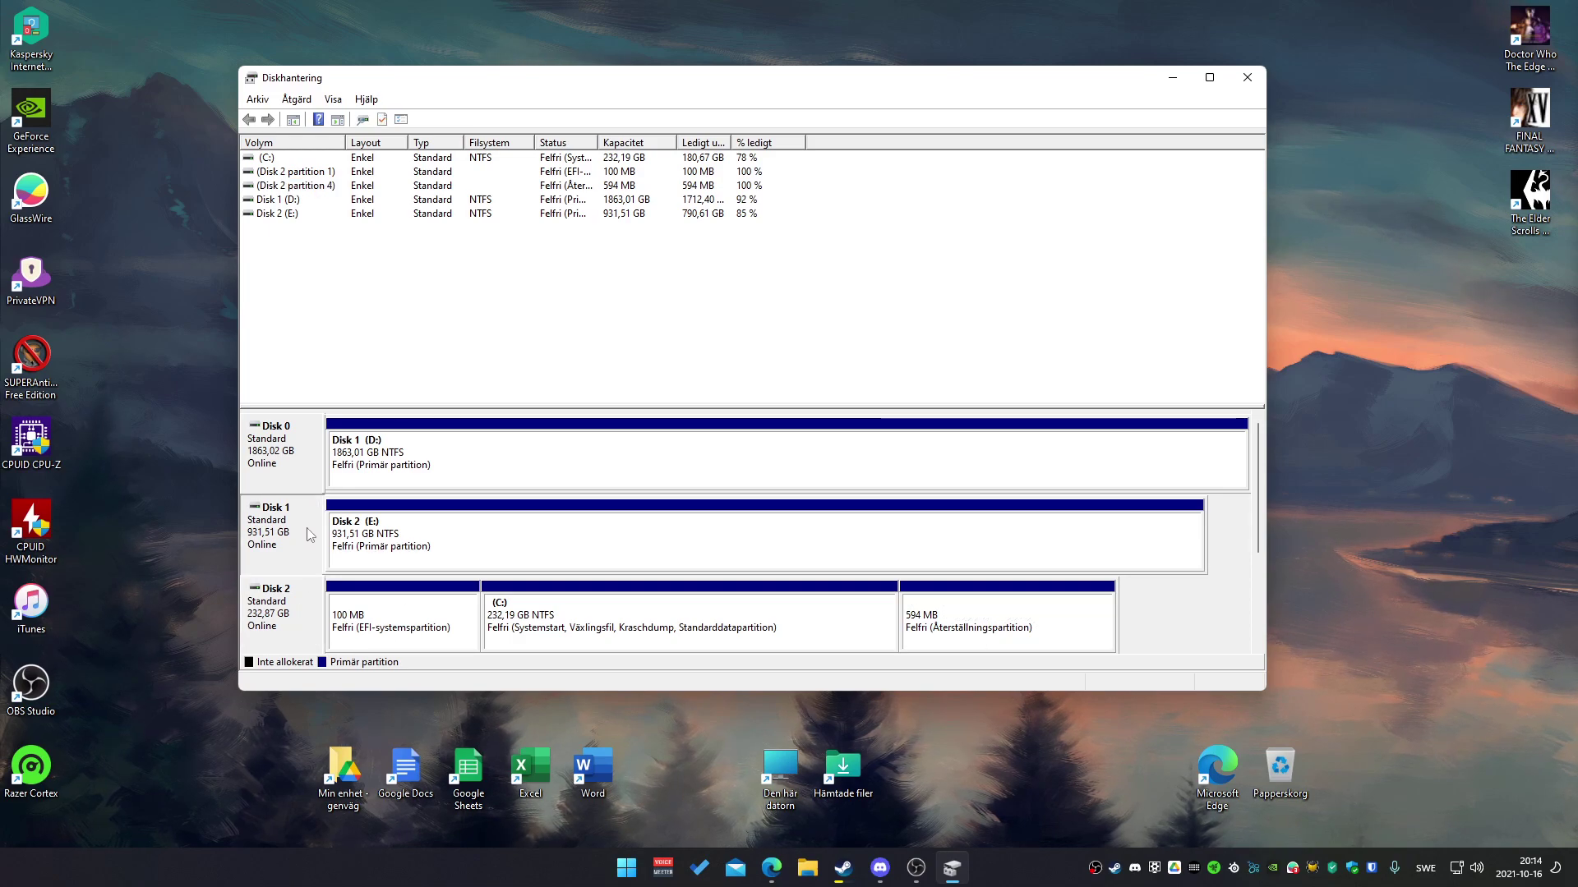
- Open the properties of Disk 0 and show its volume information to check the partition style
{"action": "right_click", "coordinate": [304, 450]}
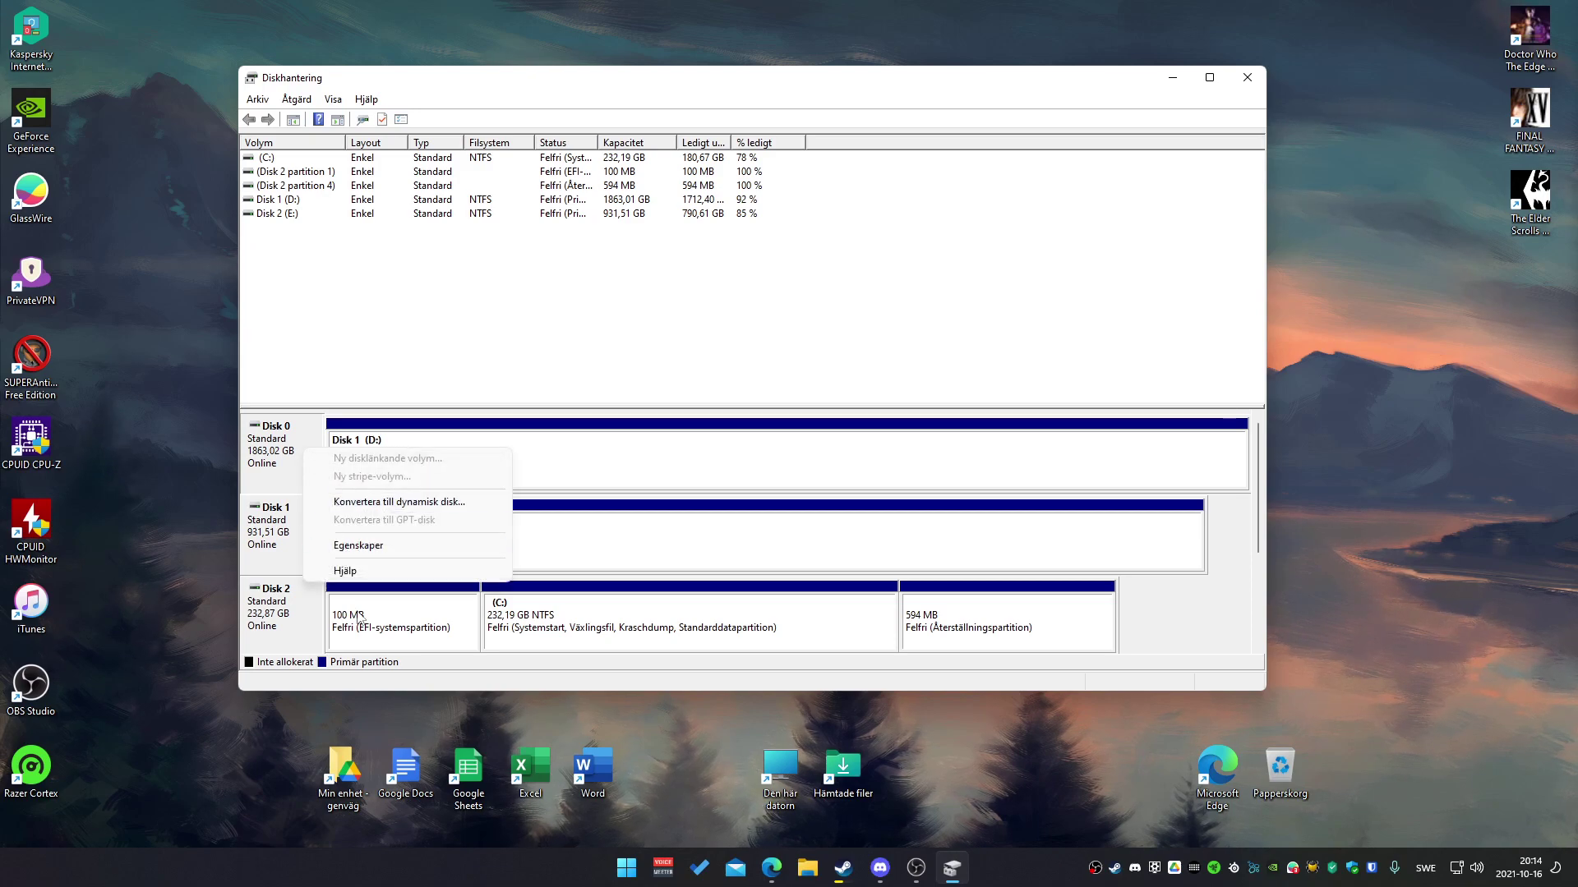
{"action": "left_click", "coordinate": [358, 546]}
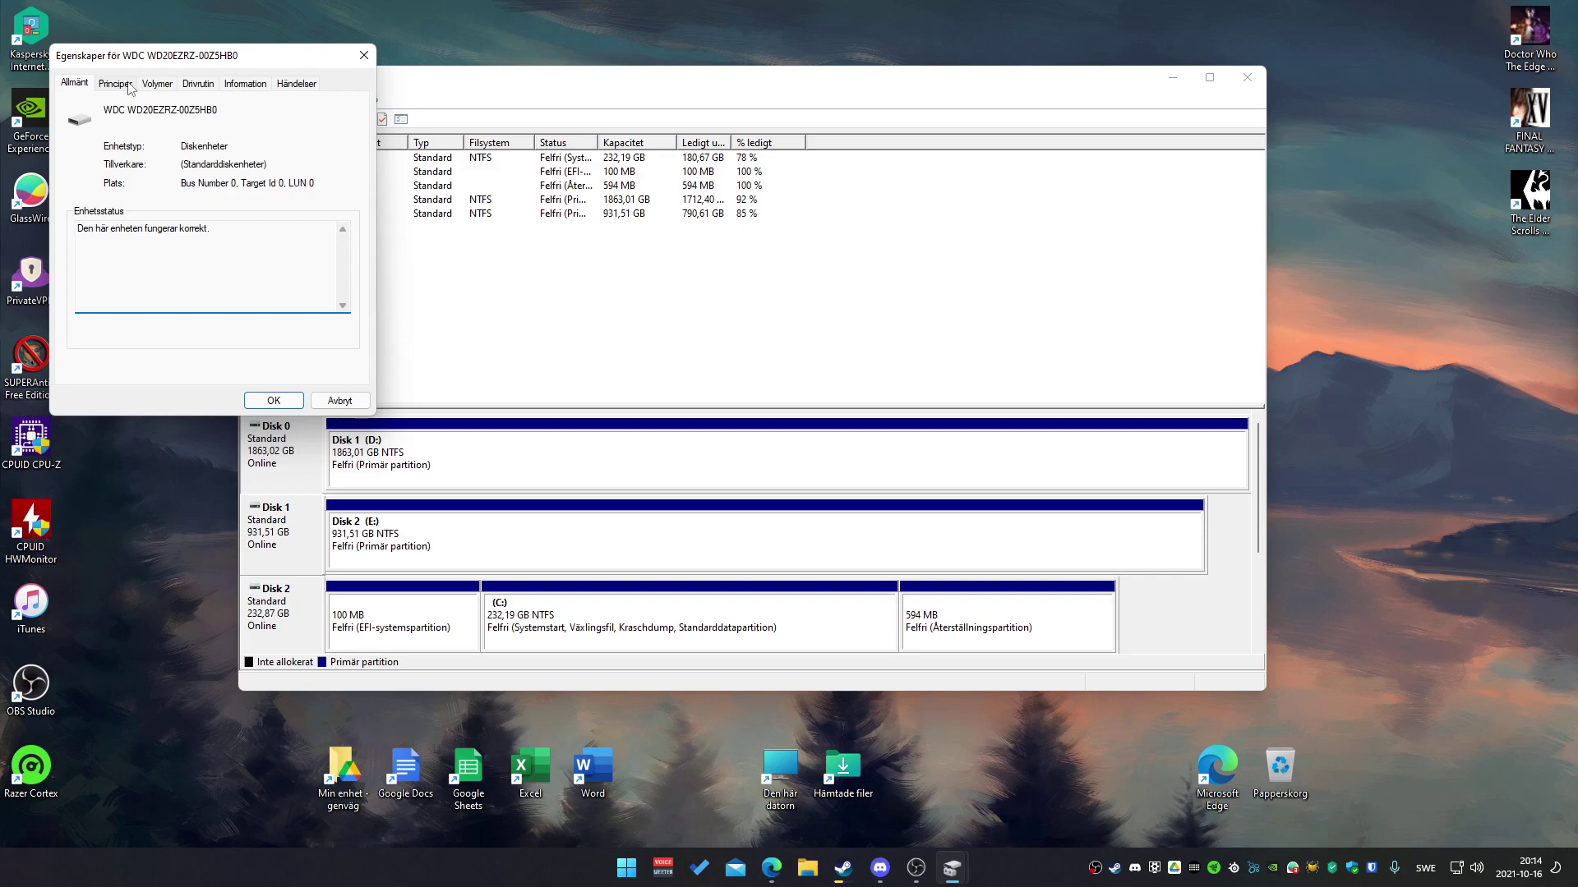
{"action": "left_click", "coordinate": [160, 85]}
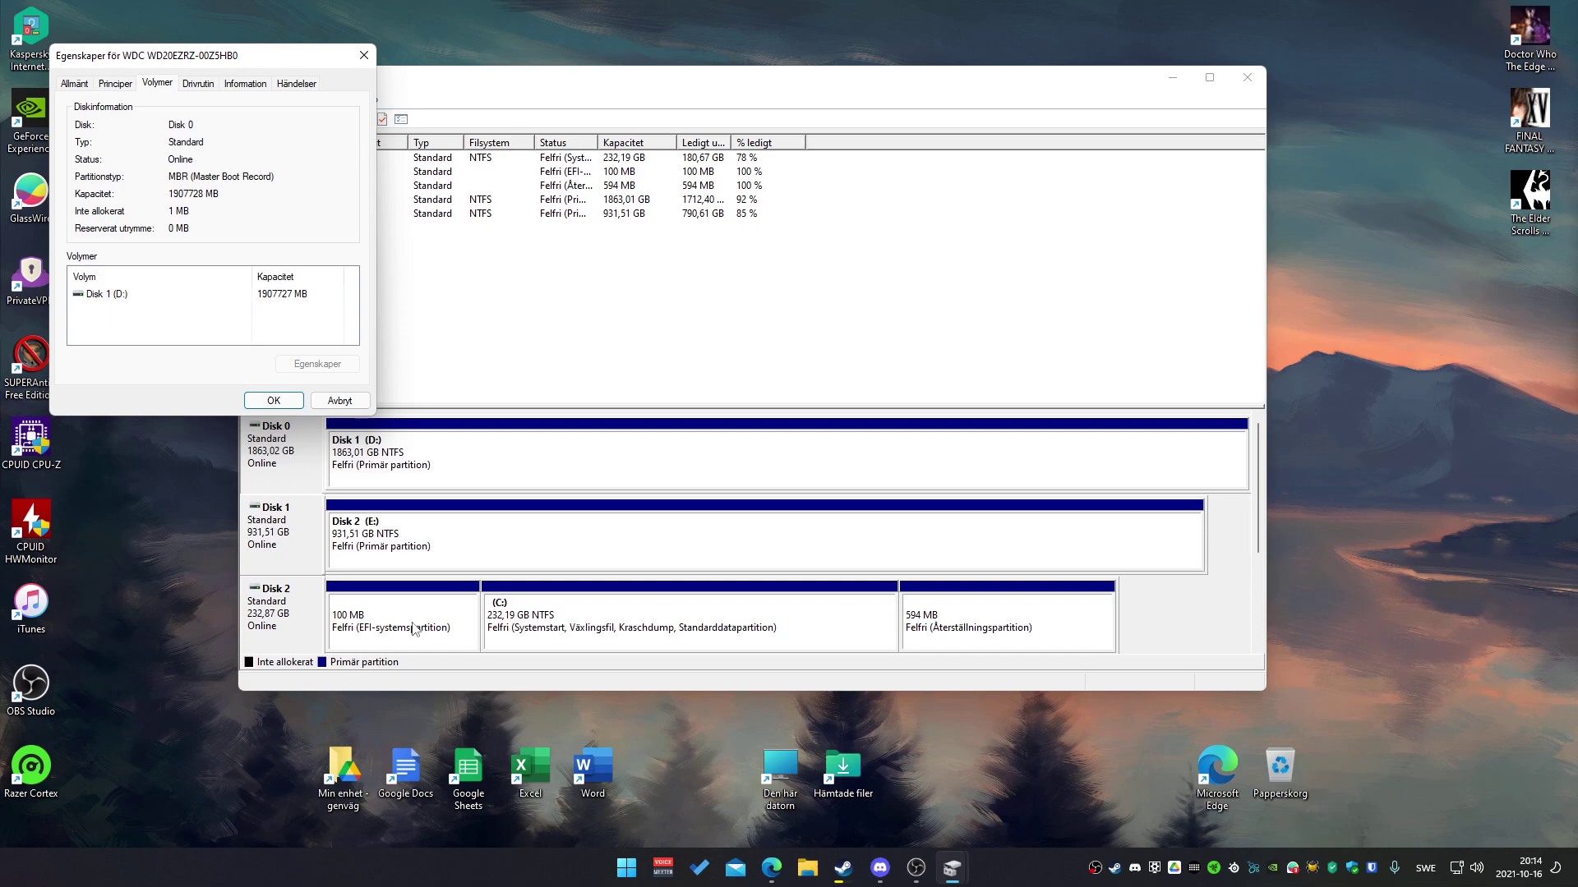
- Show the volume information in Disk 2's properties and place that dialog beside the Disk 0 properties for comparison
{"action": "left_click", "coordinate": [571, 627]}
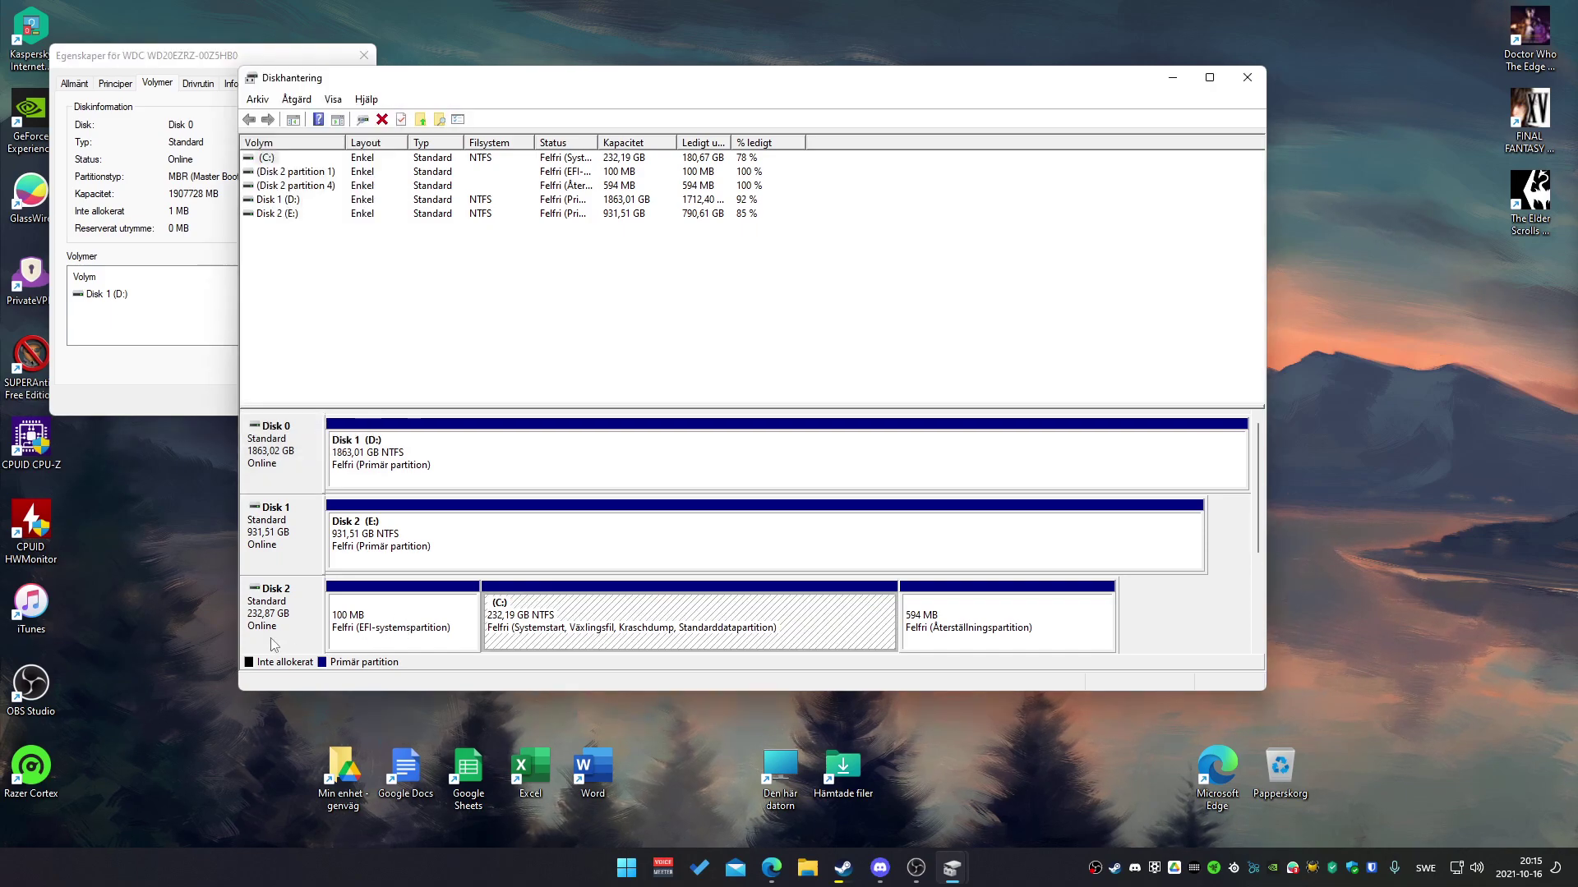
{"action": "left_click", "coordinate": [304, 623]}
{"action": "right_click", "coordinate": [302, 625]}
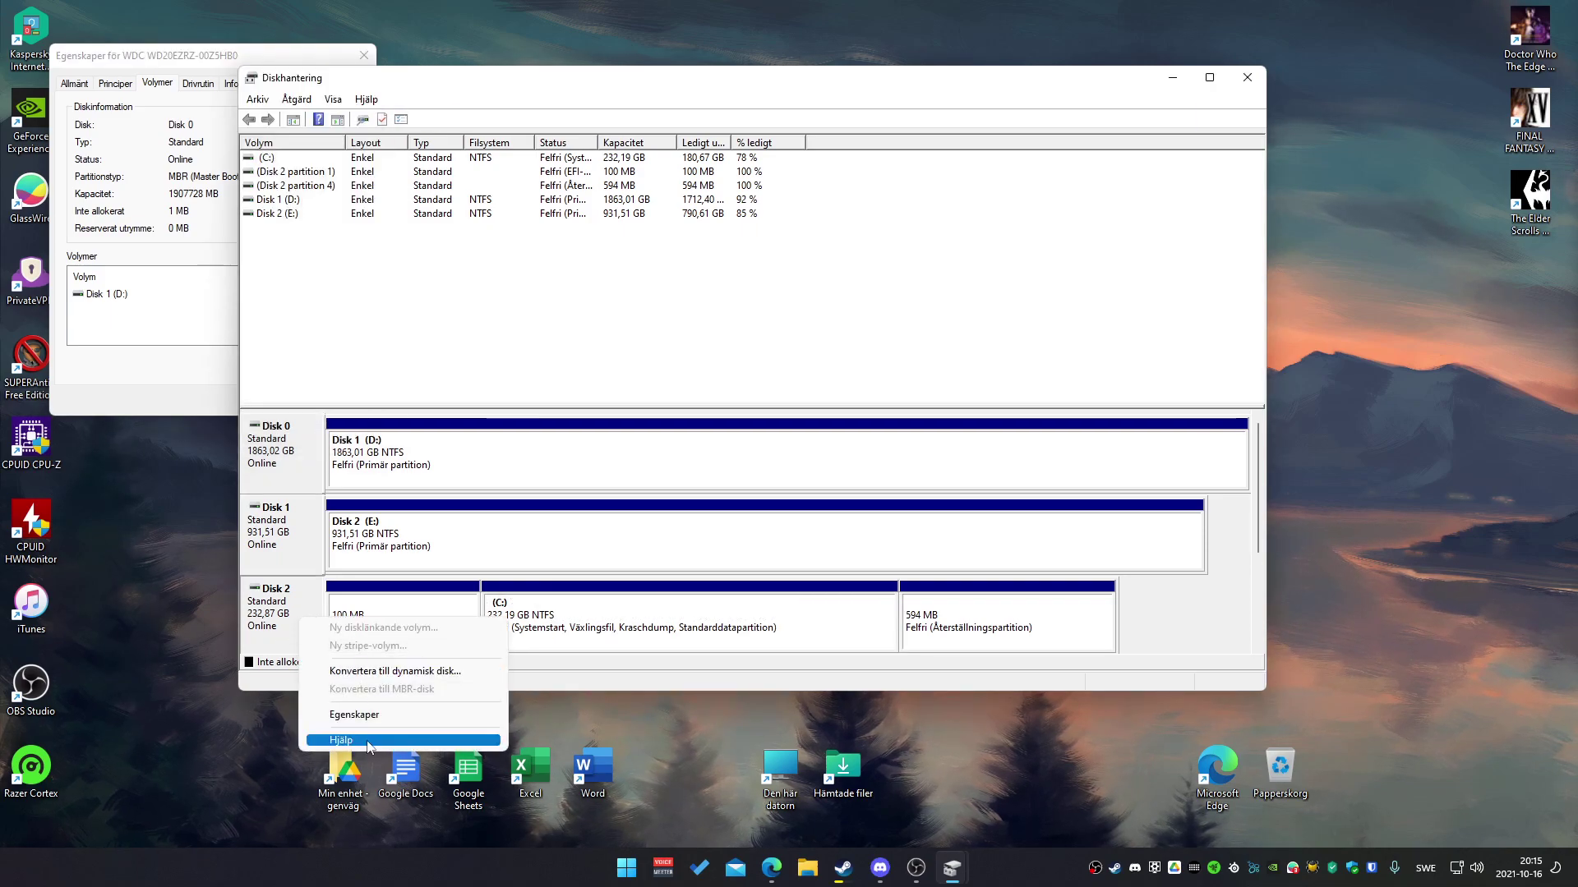
{"action": "left_click", "coordinate": [361, 714]}
{"action": "left_click", "coordinate": [177, 108]}
{"action": "left_click_drag", "start_coordinate": [175, 91], "coordinate": [481, 53]}
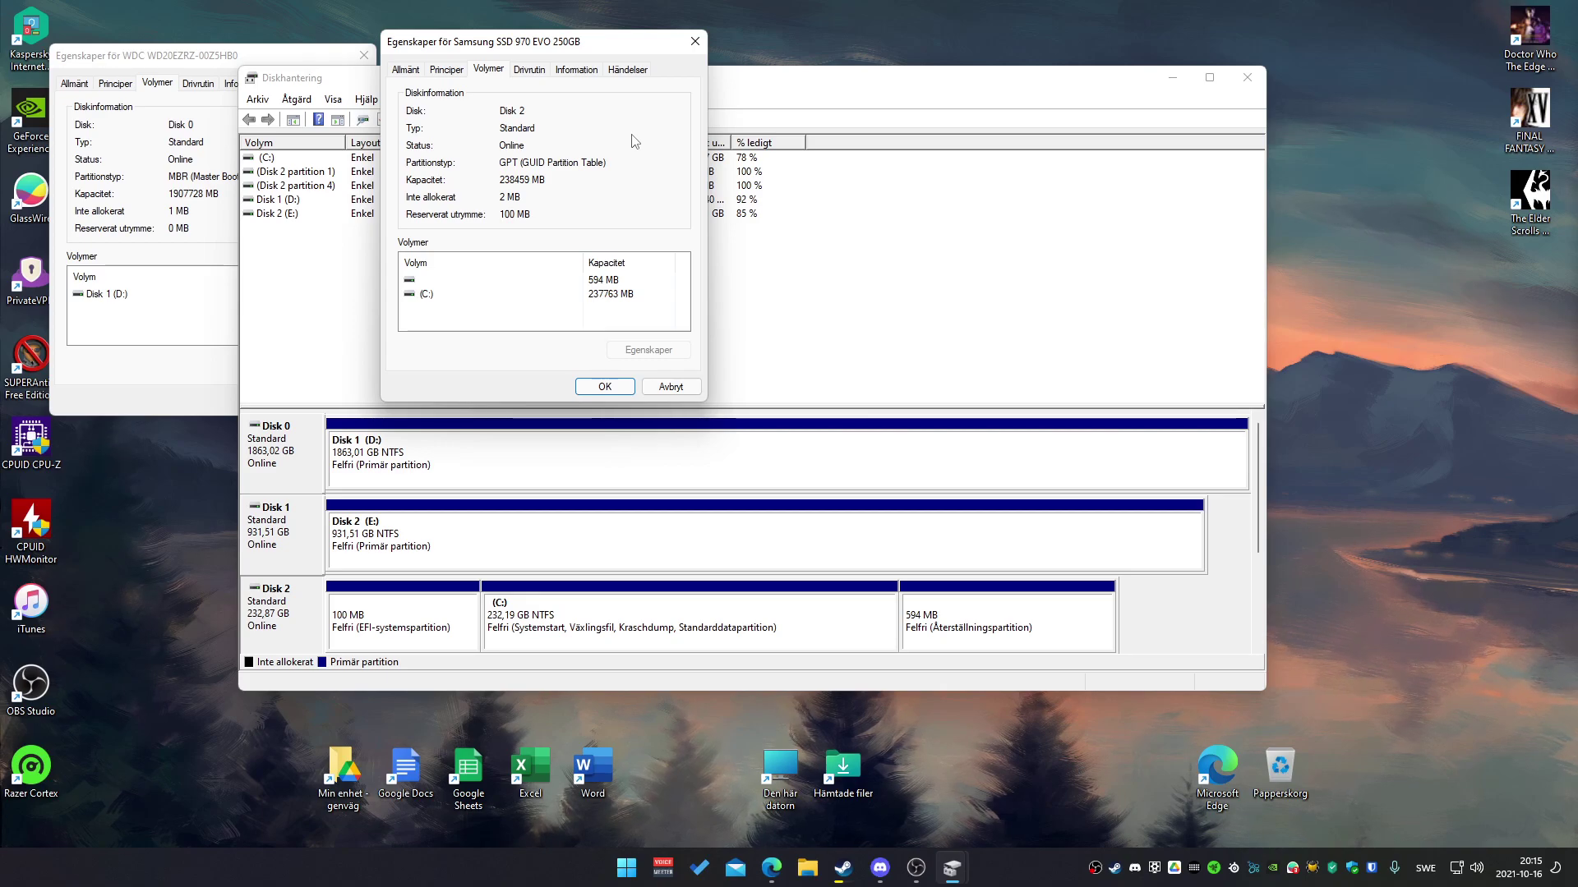
- Open Command Prompt with administrator rights by searching for "cmd" and approve the elevation request
{"action": "key", "text": "super"}
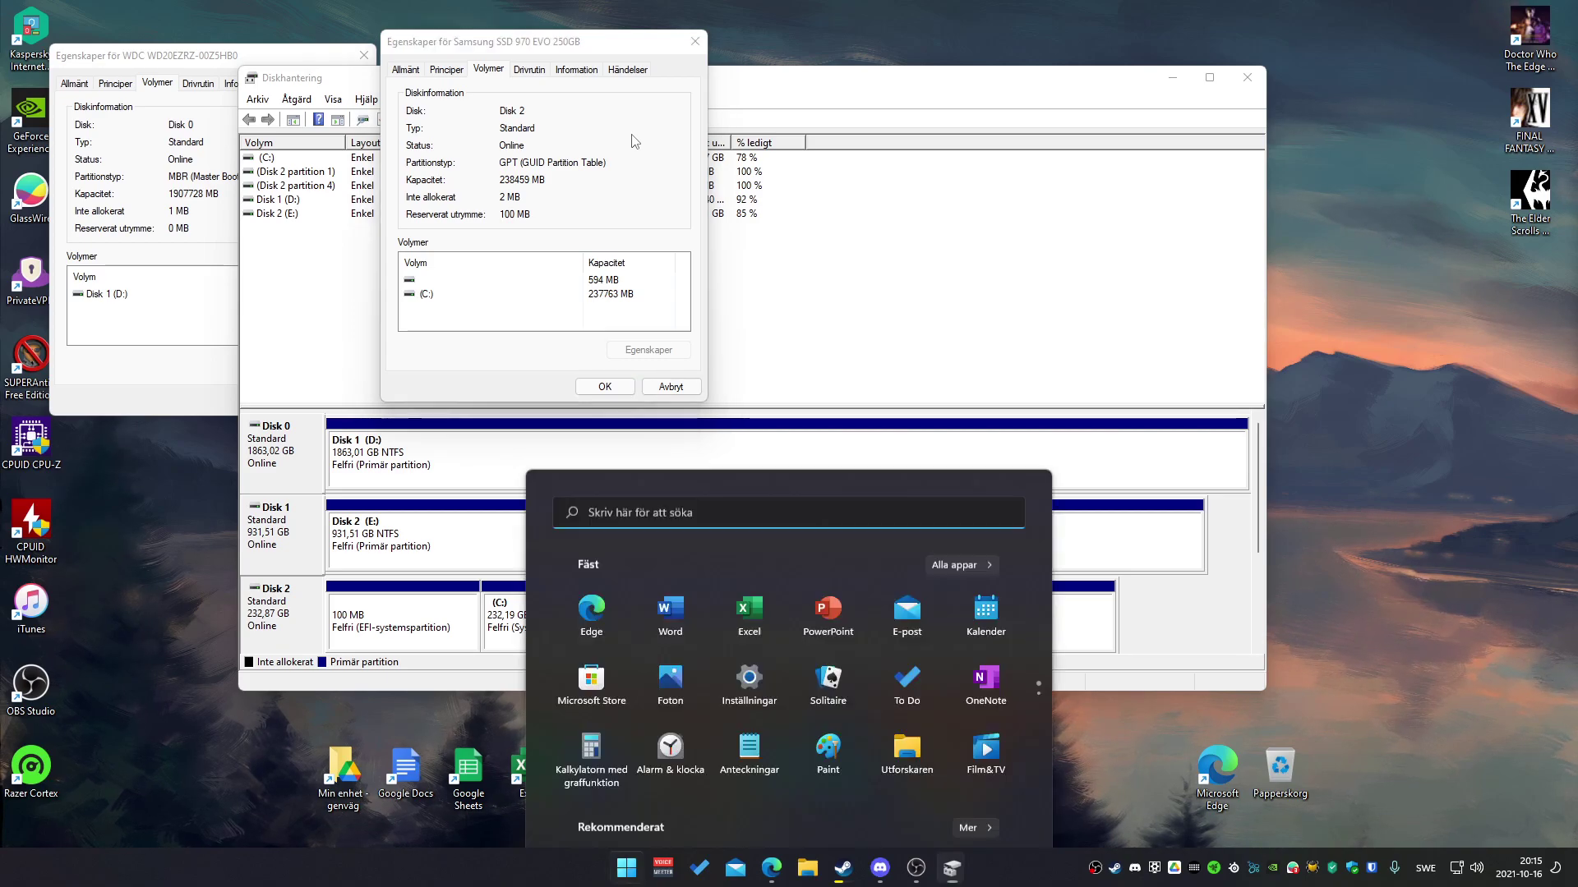
{"action": "type", "text": "cmd"}
{"action": "right_click", "coordinate": [624, 401]}
{"action": "left_click", "coordinate": [720, 421]}
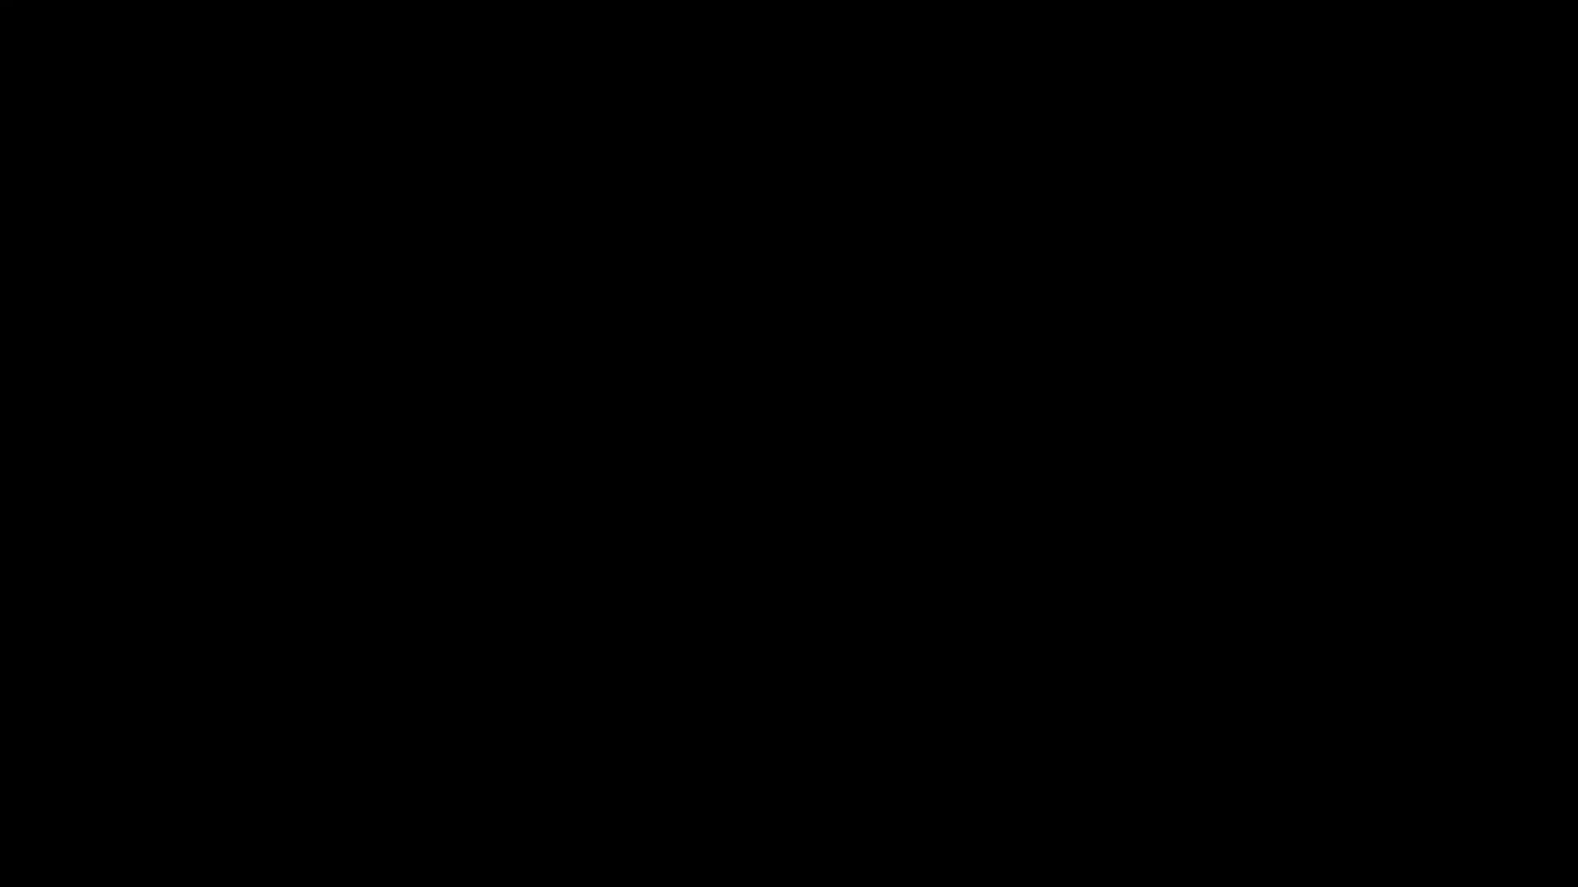
{"action": "left_click", "coordinate": [608, 300]}
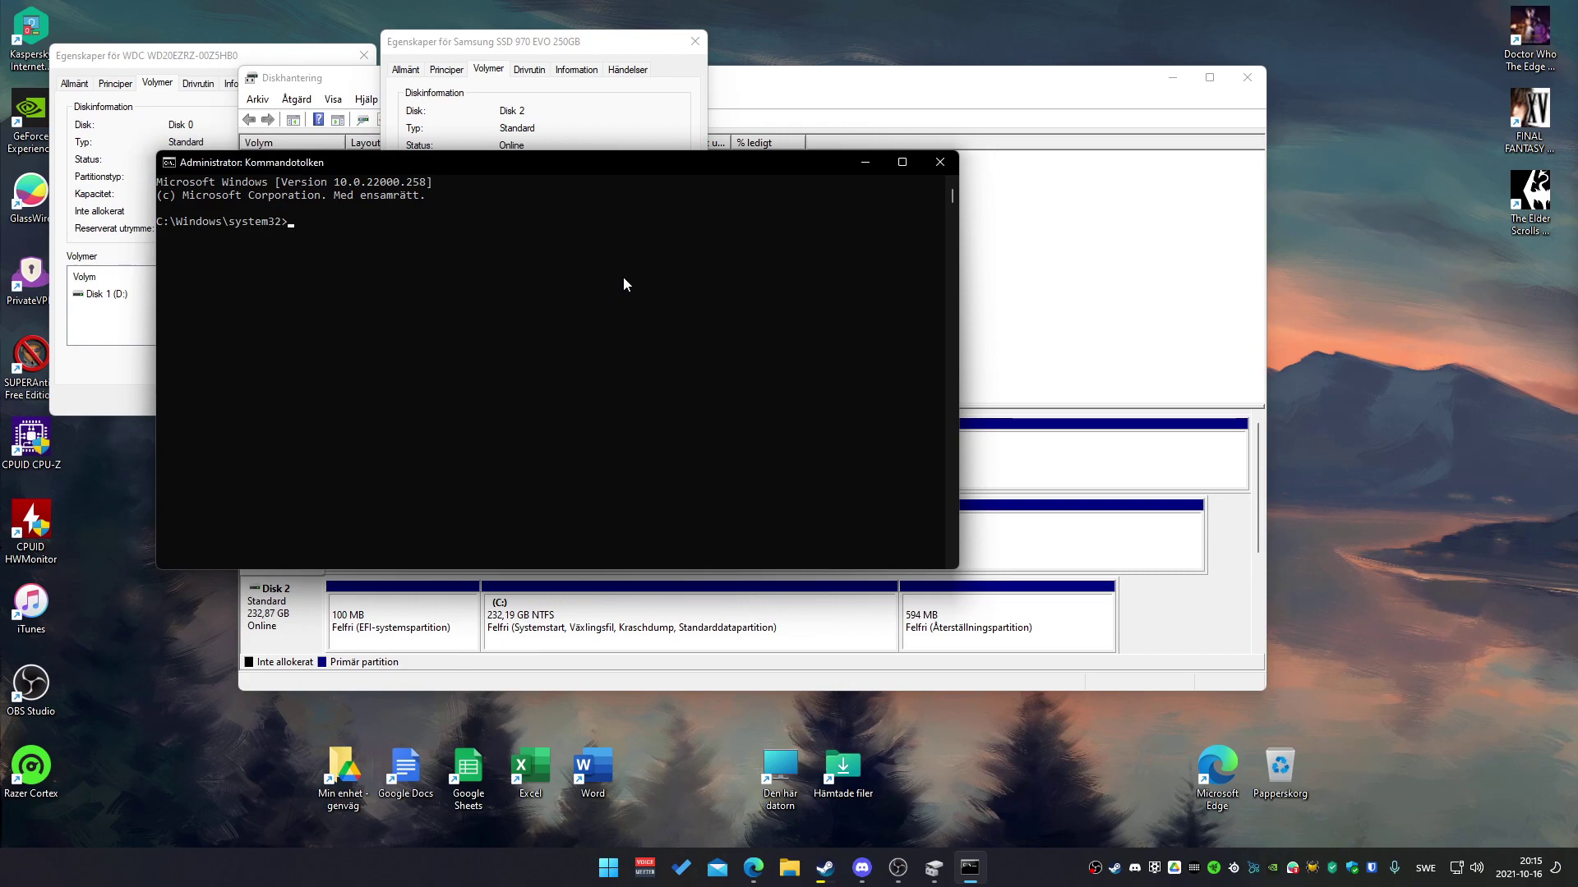
- Try to run the command mrb2gpt and close Command Prompt
{"action": "type", "text": "mrb2gpt"}
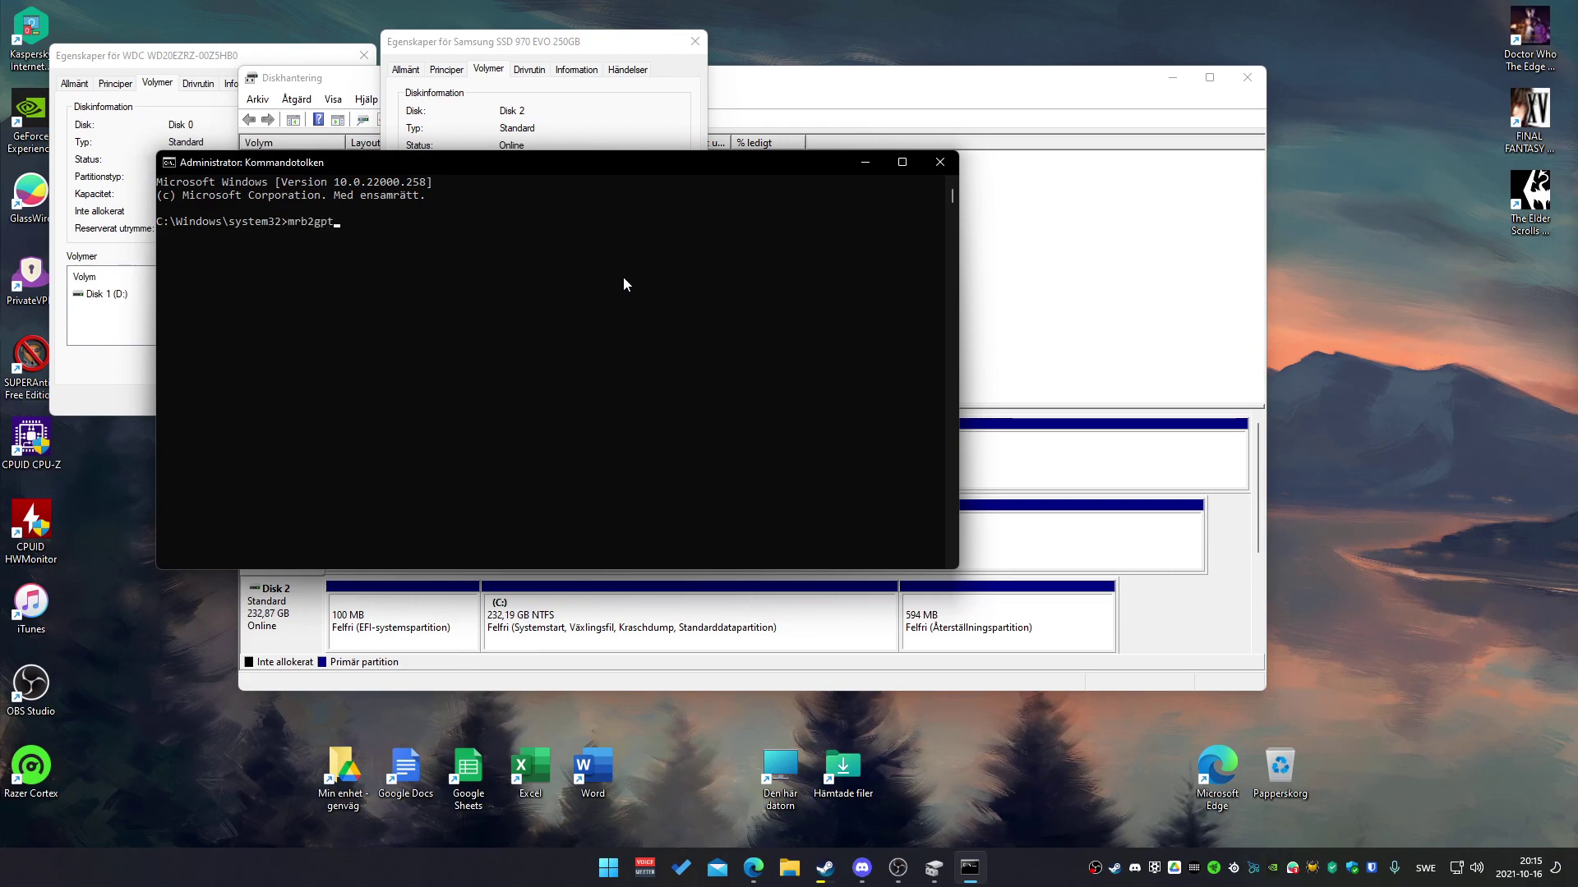
{"action": "key", "text": "Return"}
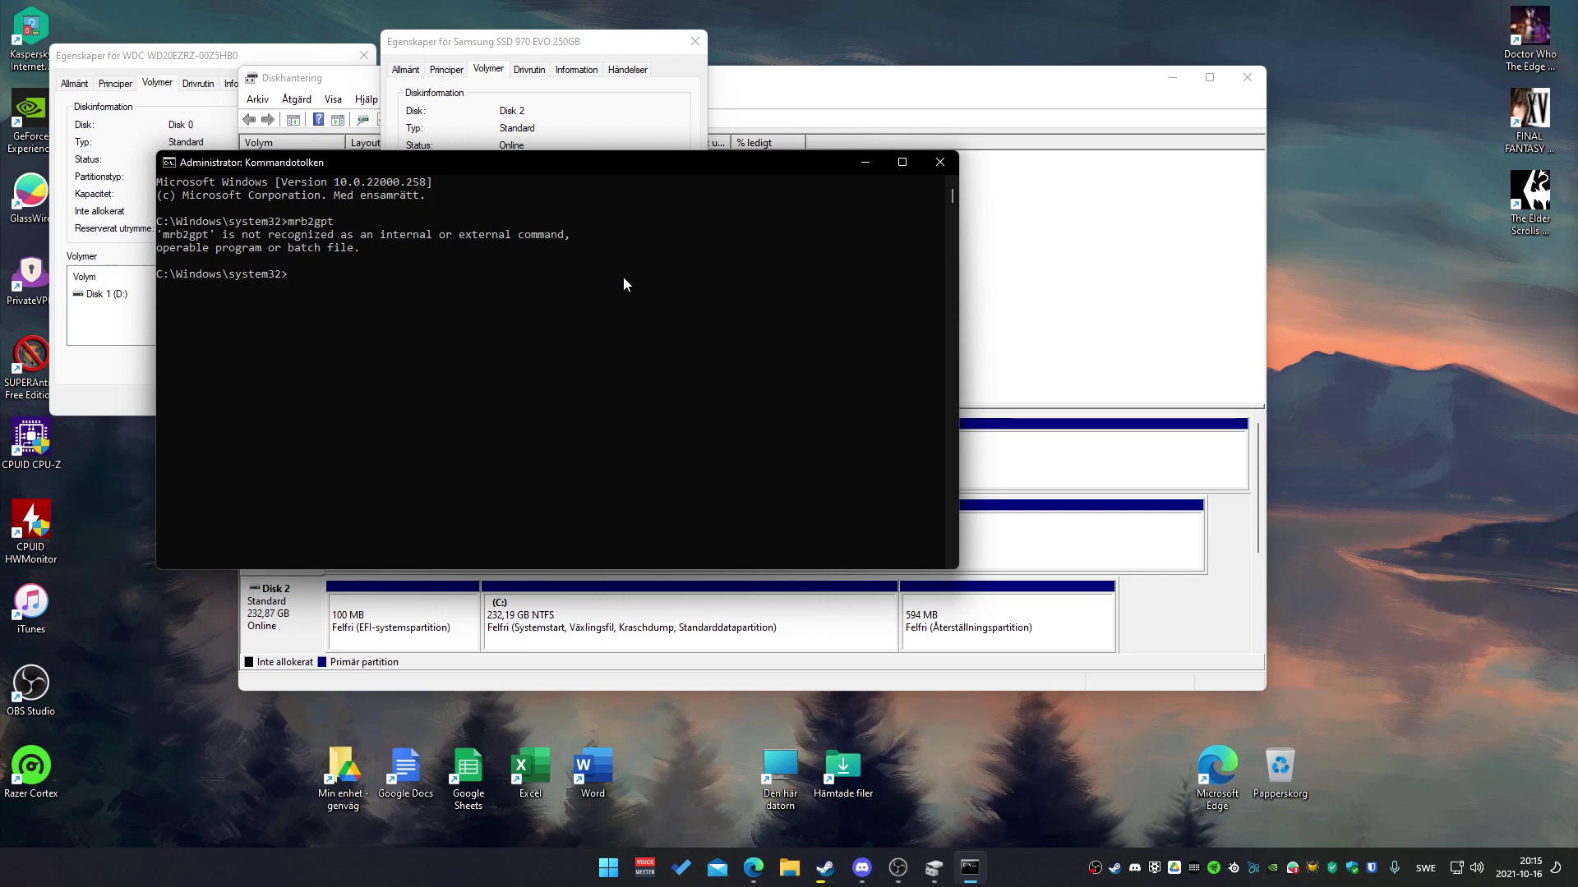
{"action": "left_click", "coordinate": [940, 162]}
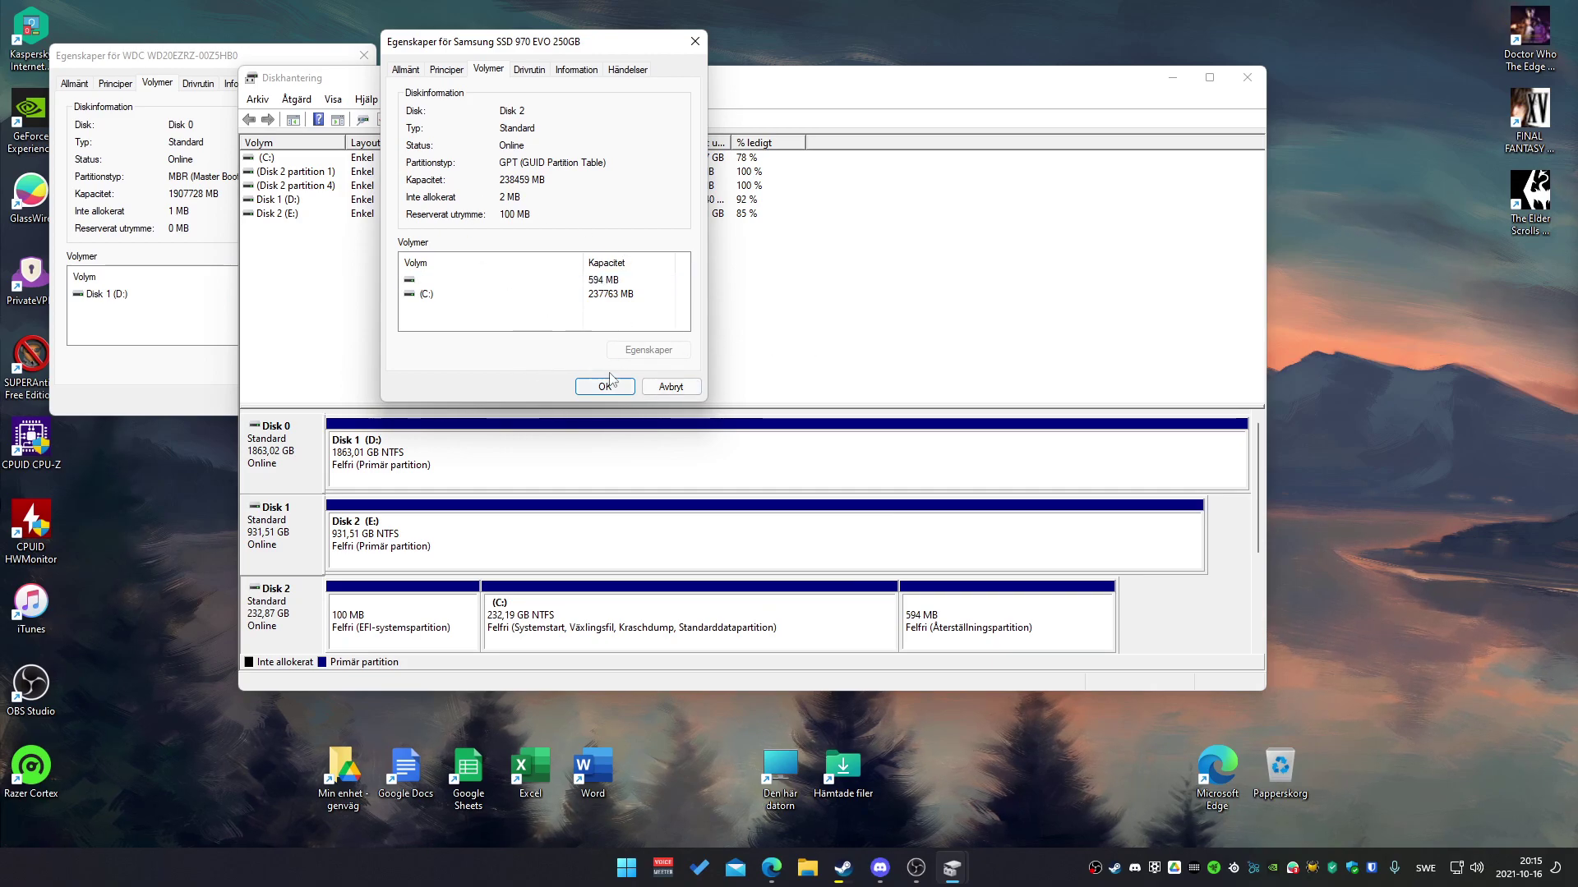
- Close the properties dialogs of Disk 2 and Disk 0 without applying changes
{"action": "left_click", "coordinate": [671, 386]}
{"action": "left_click", "coordinate": [143, 55]}
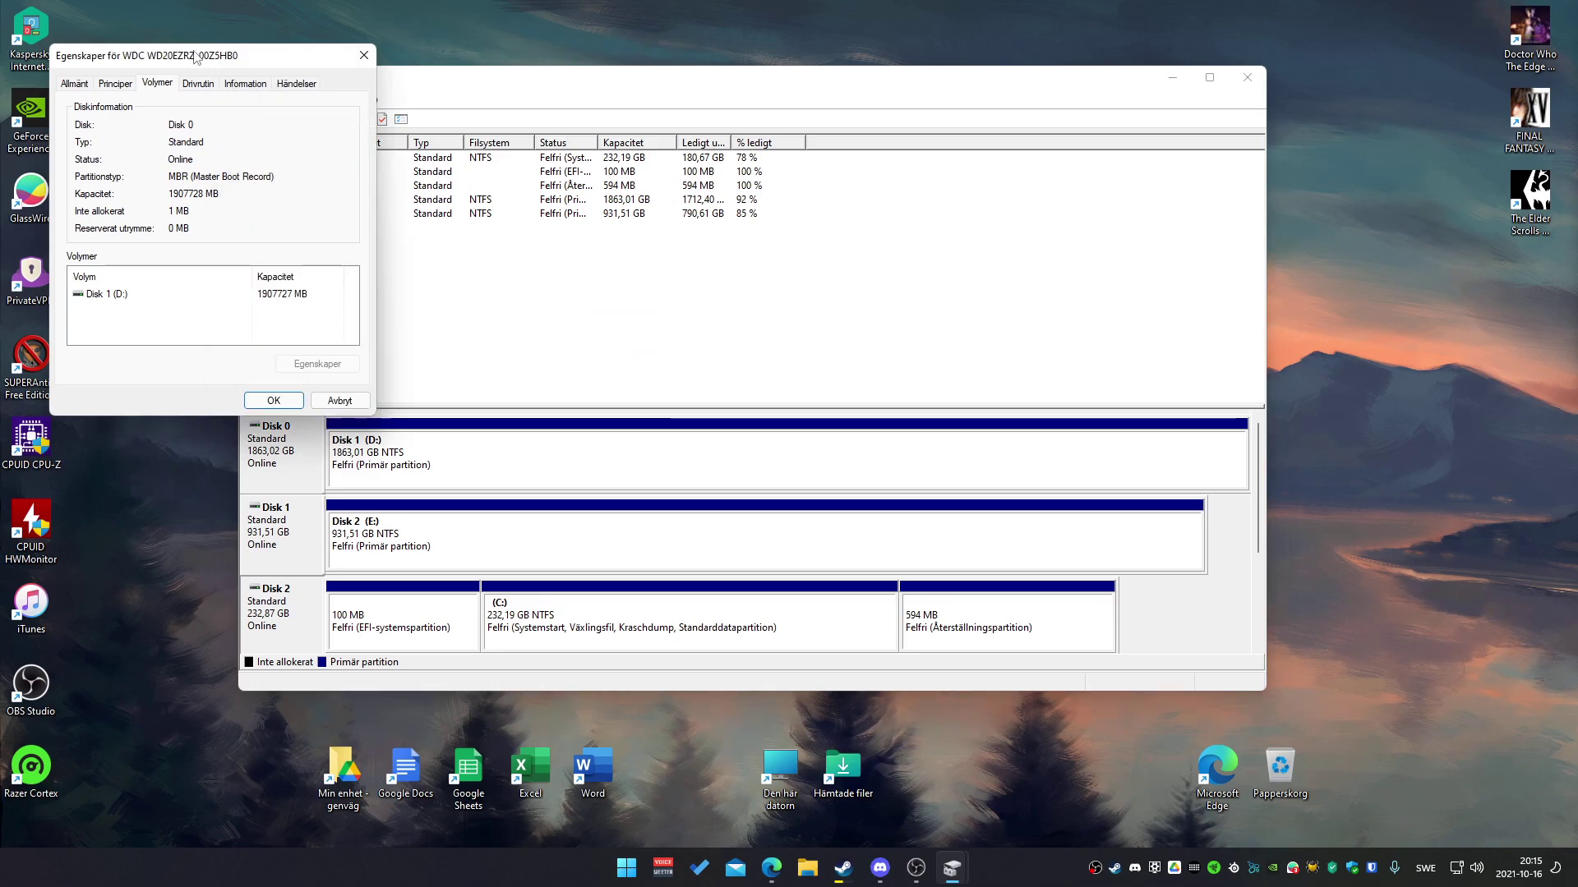
{"action": "left_click", "coordinate": [340, 398]}
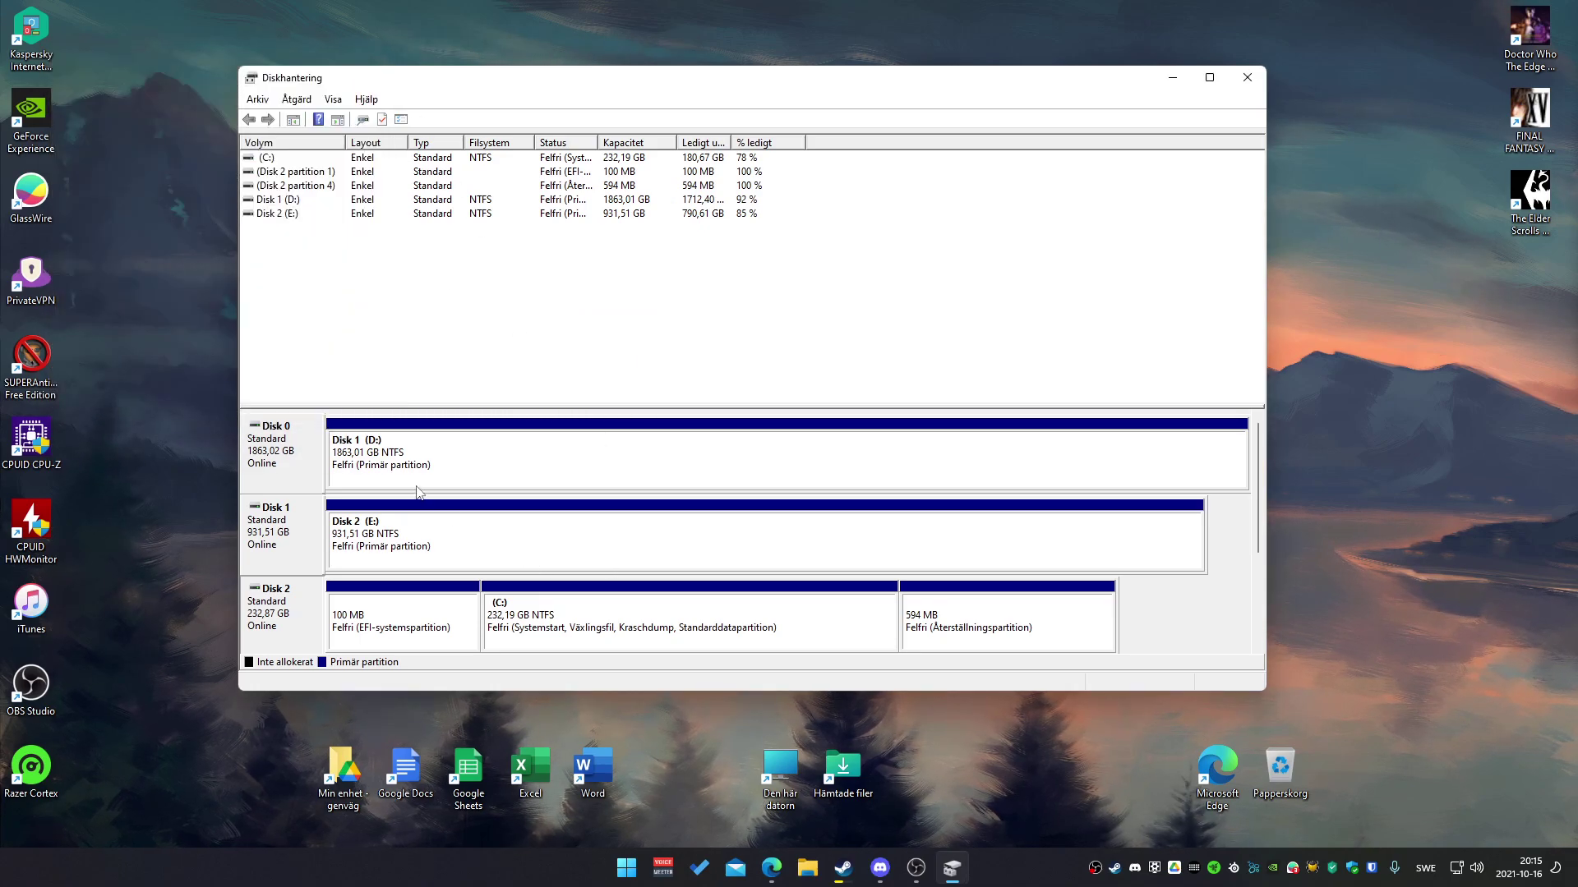
- Compare the C: and recovery partitions on Disk 2 with the D: partition on Disk 0 by selecting them in turn
{"action": "left_click", "coordinate": [545, 612]}
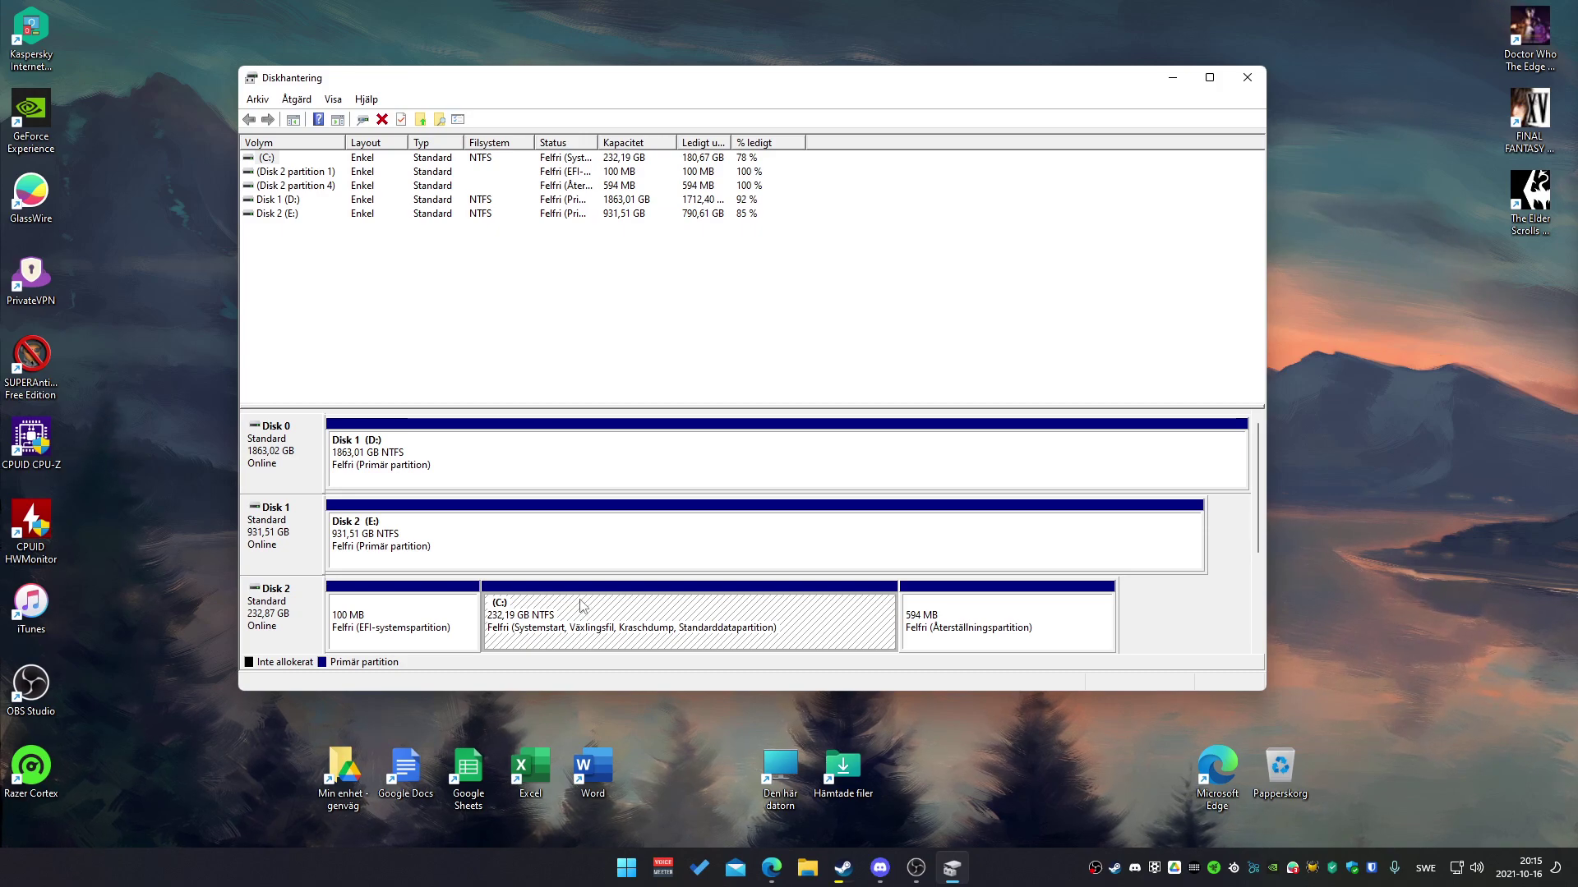
{"action": "left_click", "coordinate": [379, 453]}
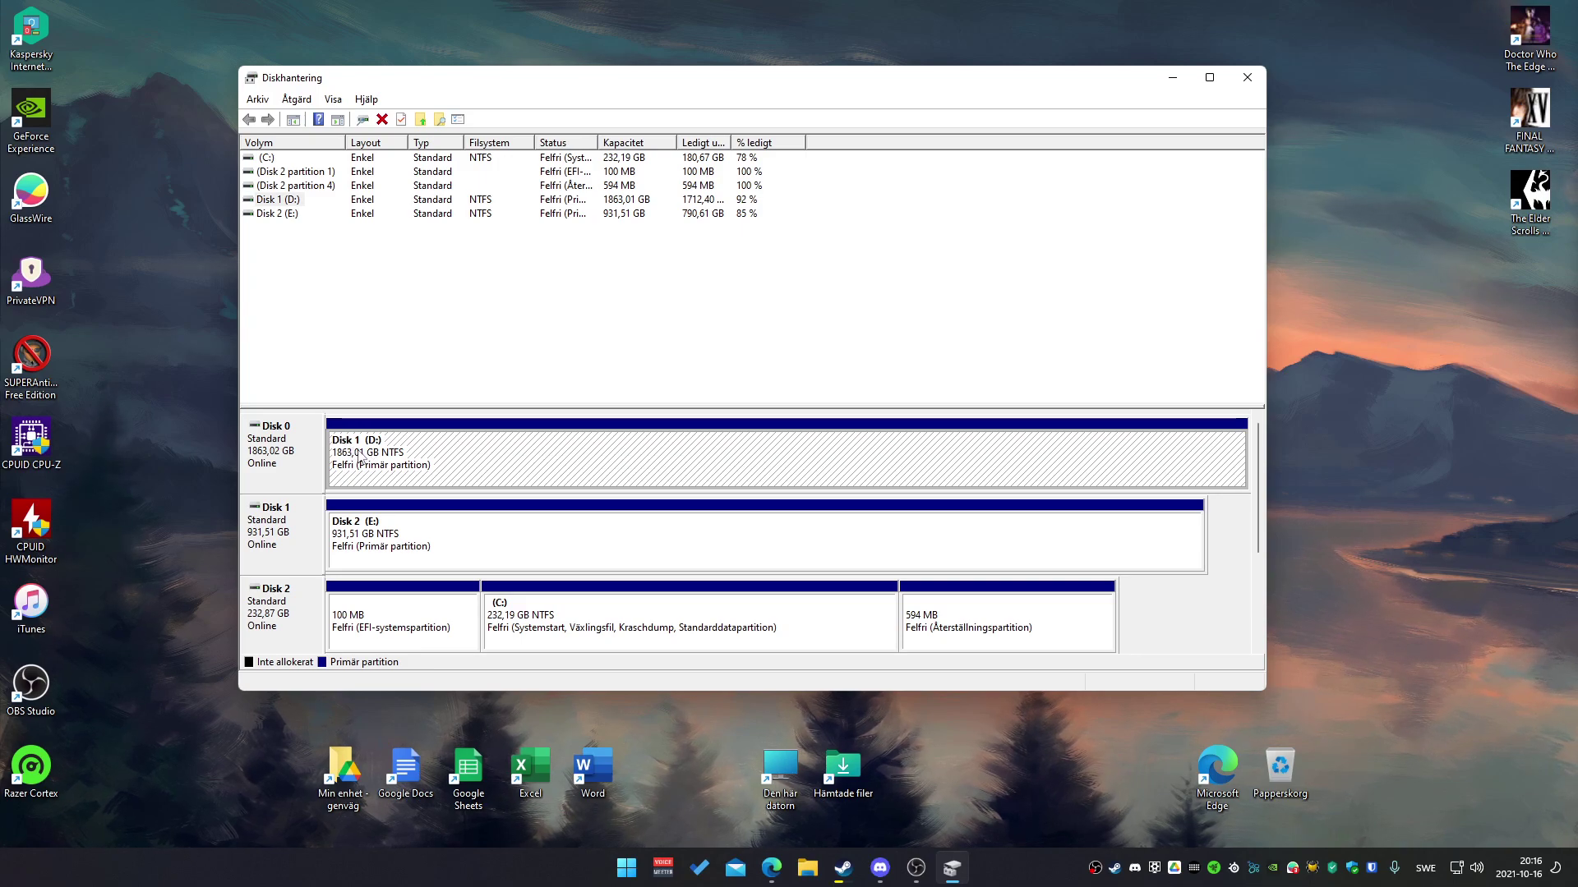
{"action": "left_click", "coordinate": [1039, 630]}
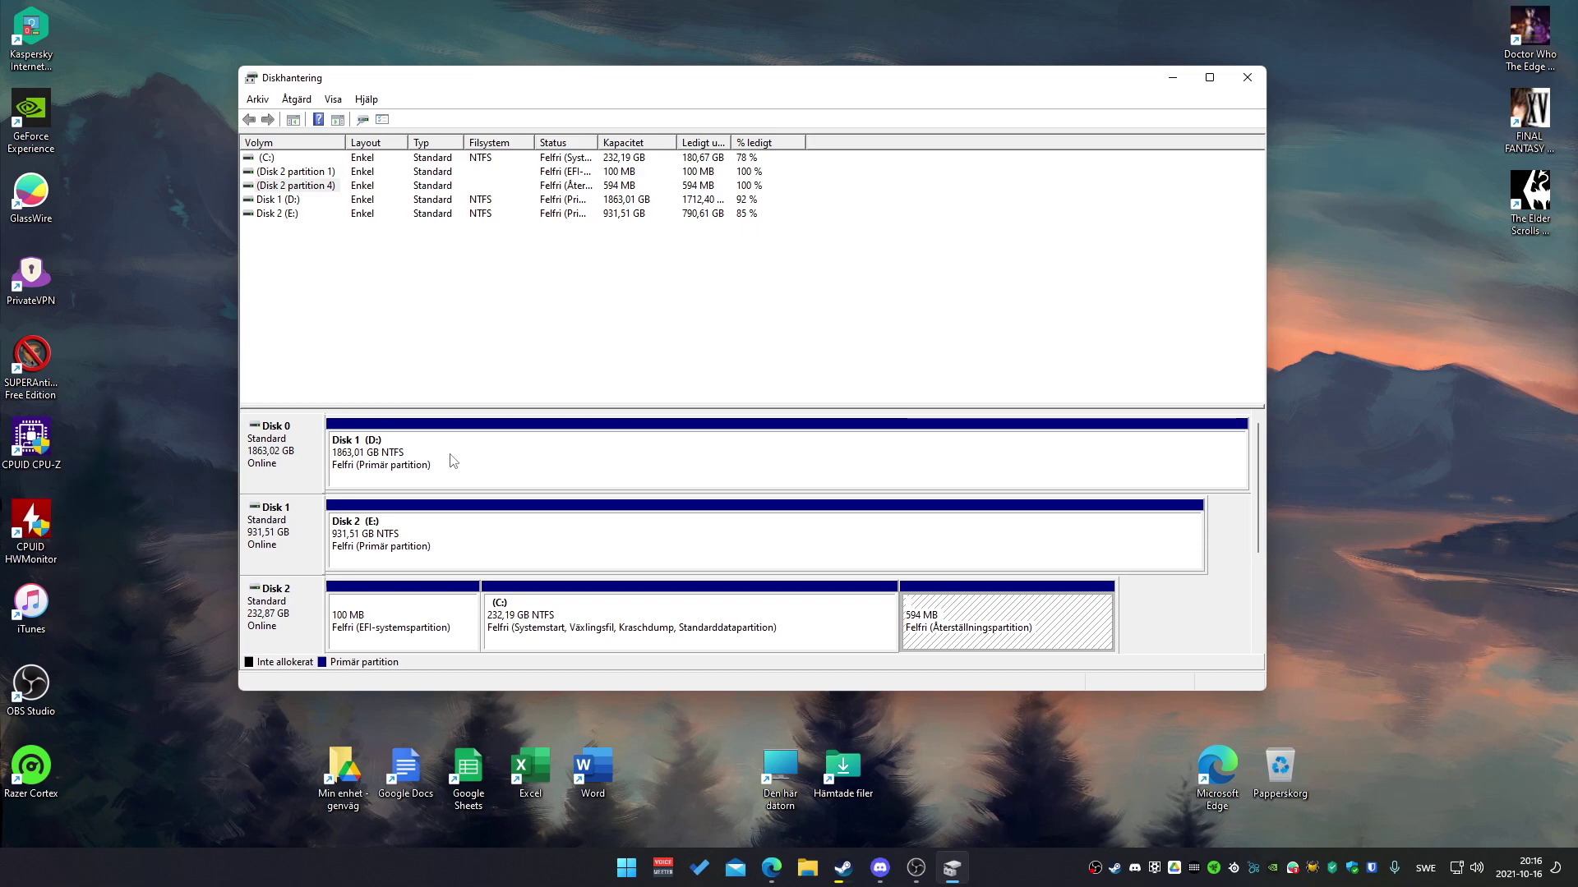
{"action": "left_click", "coordinate": [366, 457]}
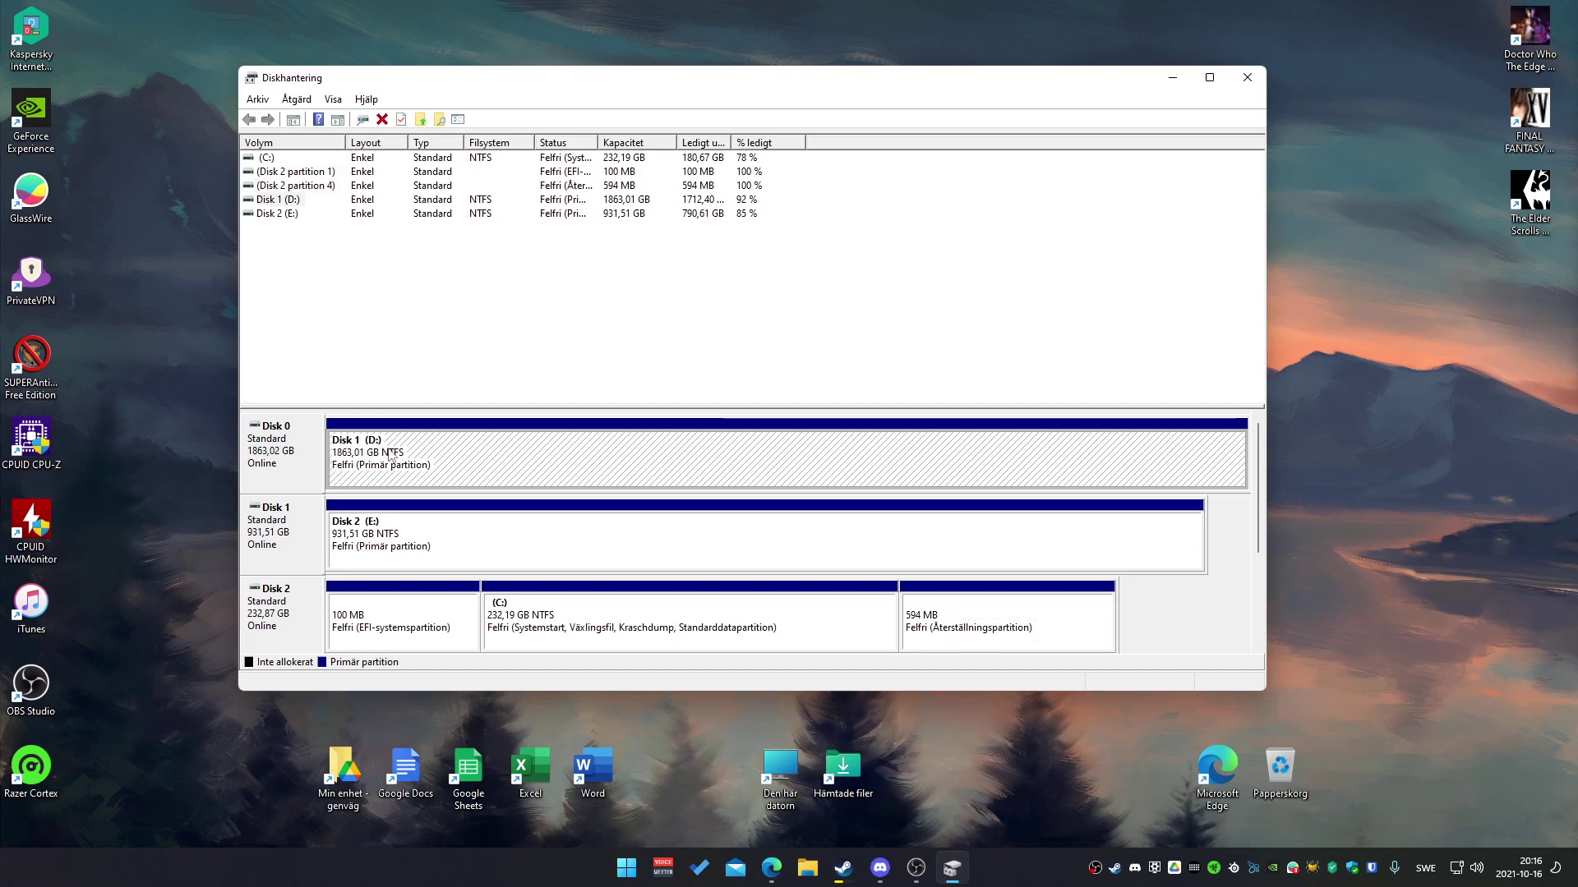
{"action": "left_click", "coordinate": [567, 639]}
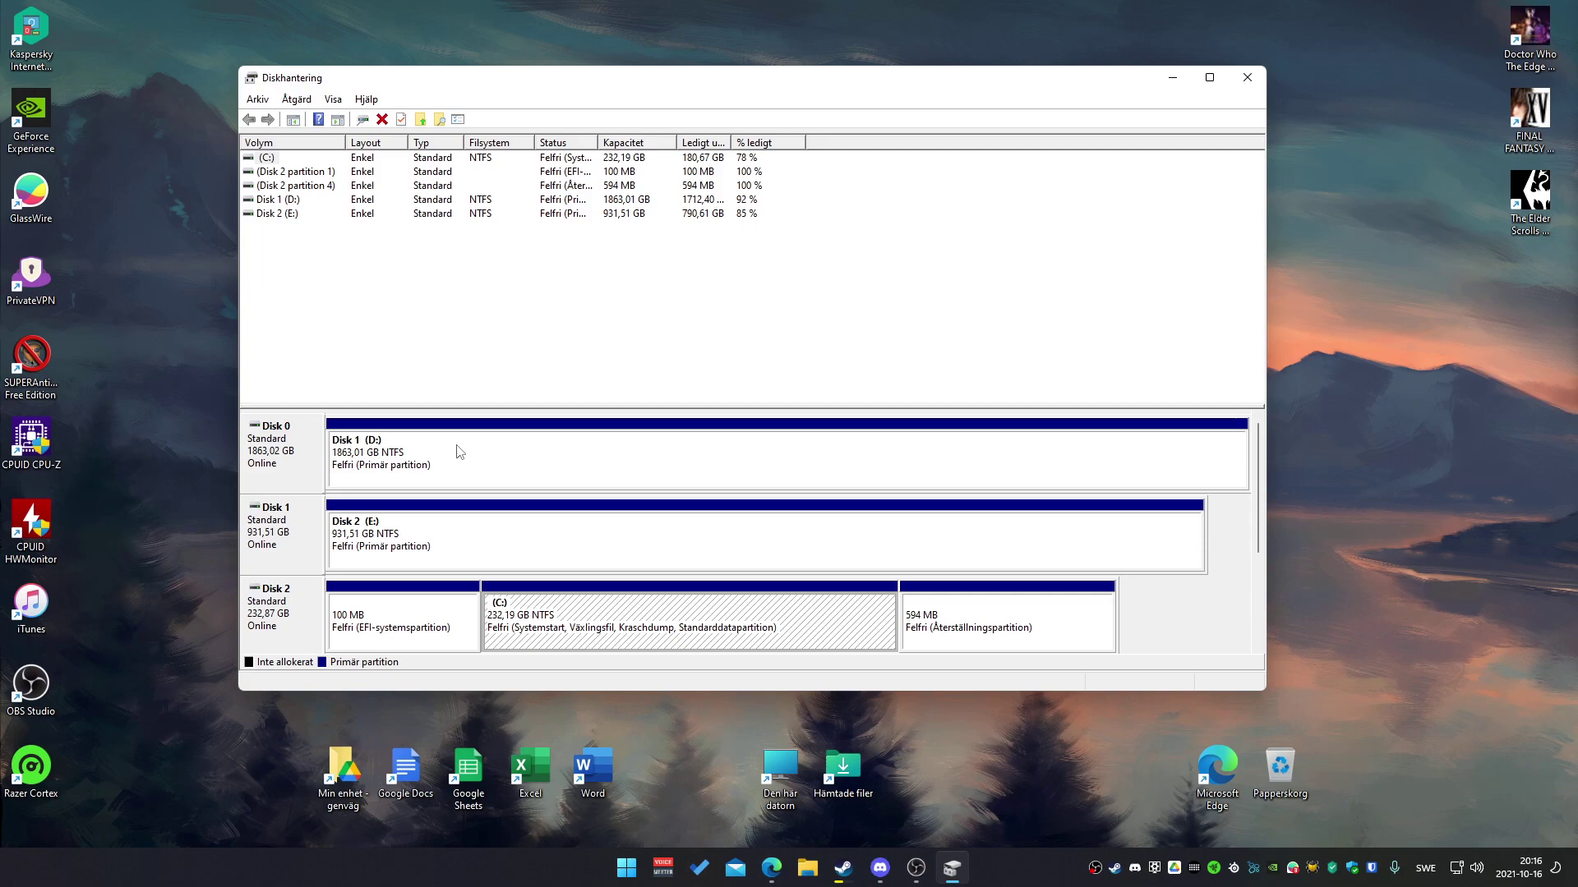
{"action": "left_click", "coordinate": [380, 454]}
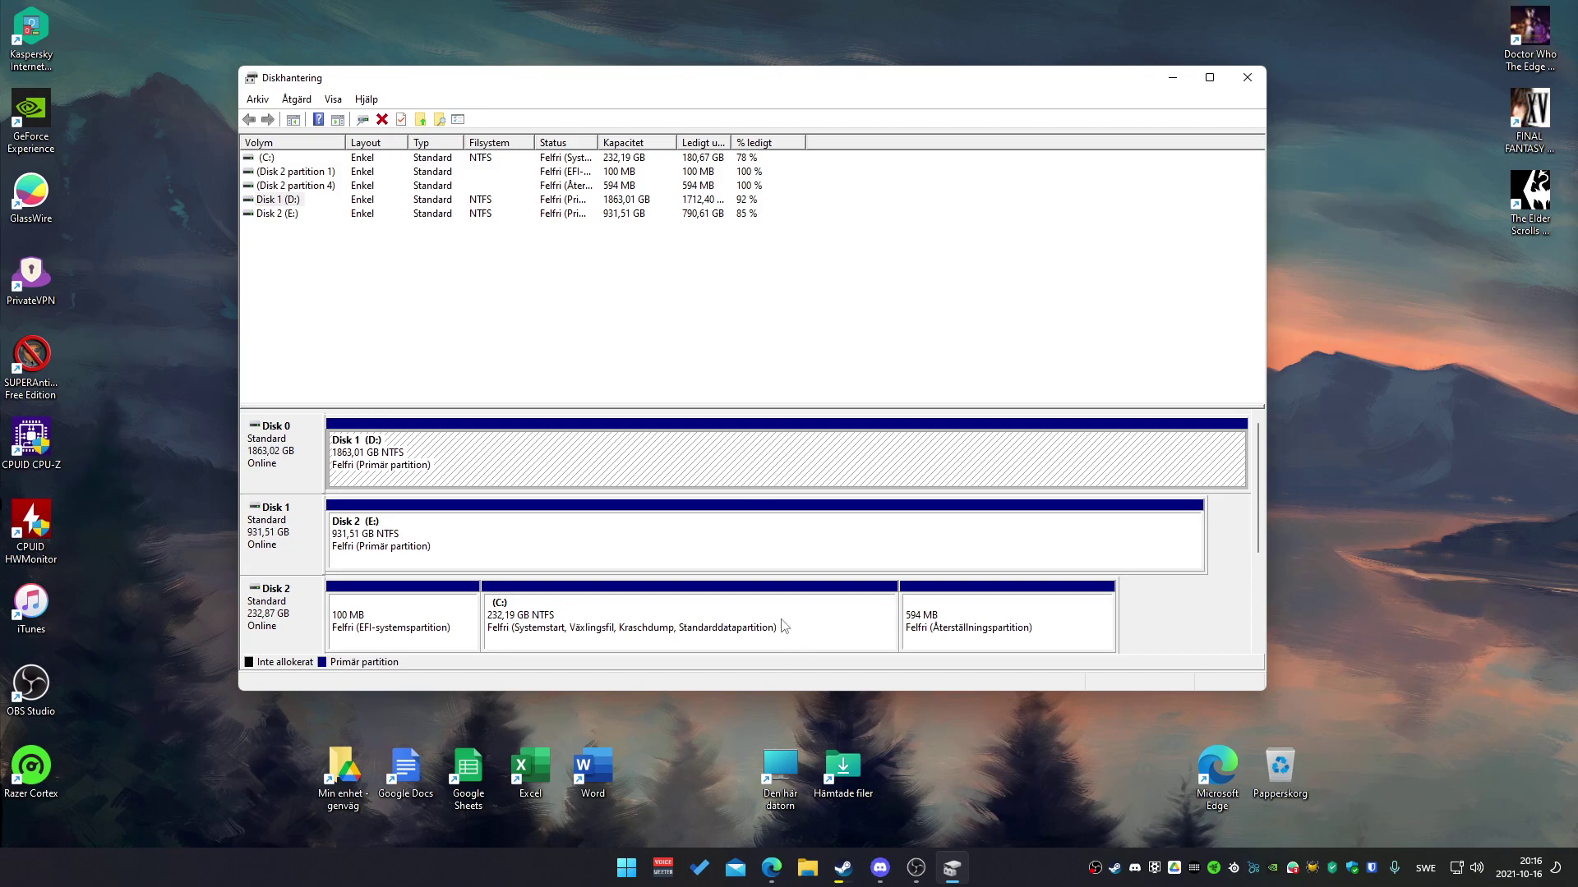
- Open the System page of Windows Settings and minimize its window to return to Disk Management
{"action": "left_click", "coordinate": [626, 868]}
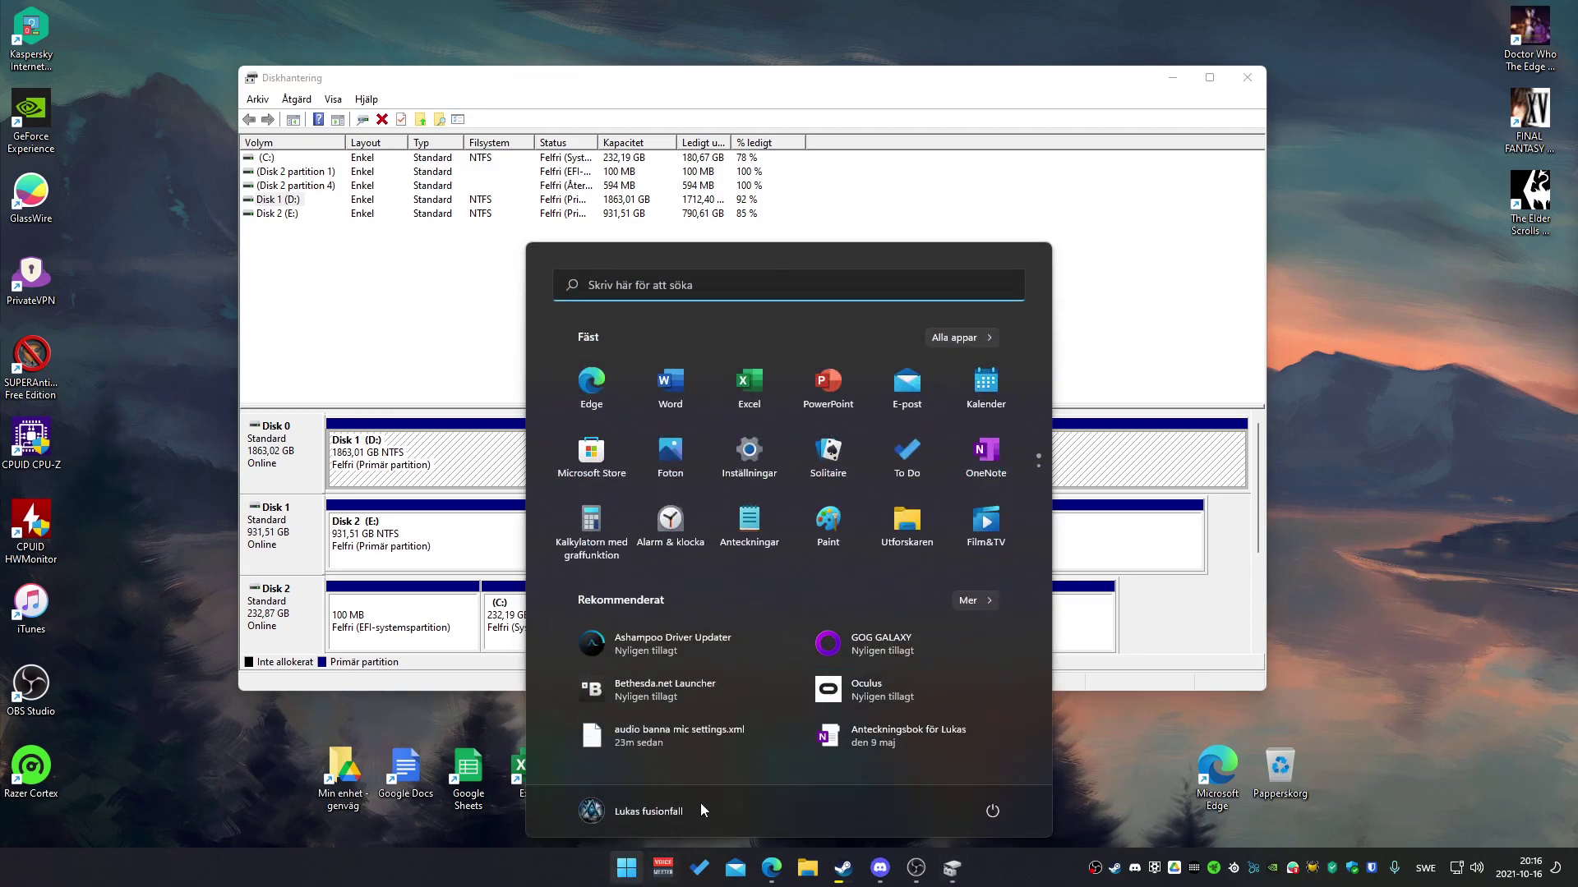
{"action": "left_click", "coordinate": [751, 457]}
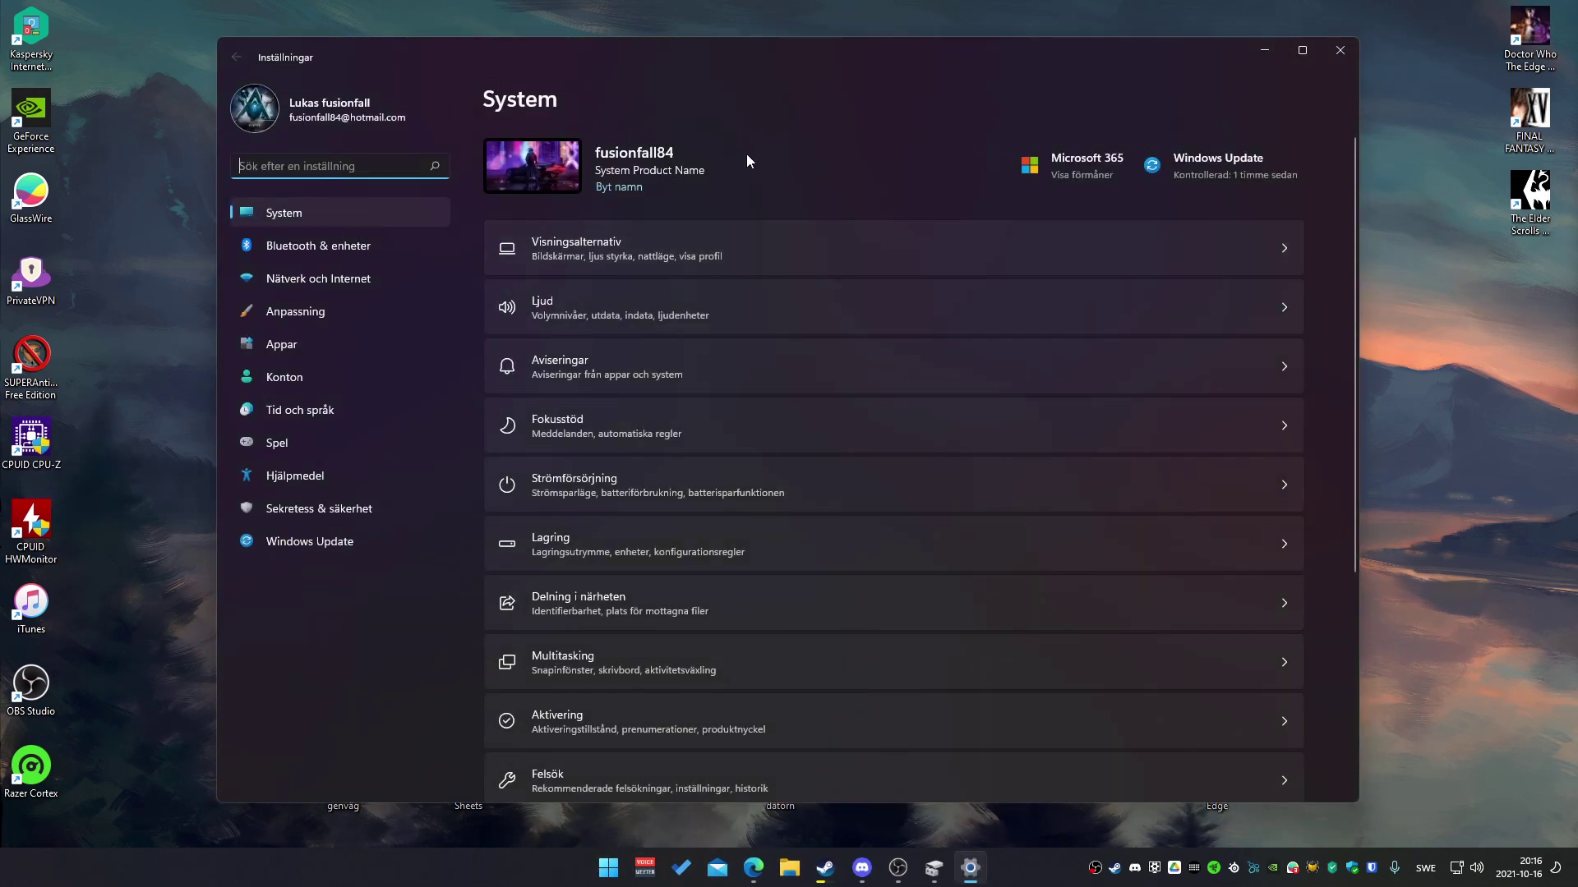
{"action": "left_click", "coordinate": [1267, 50]}
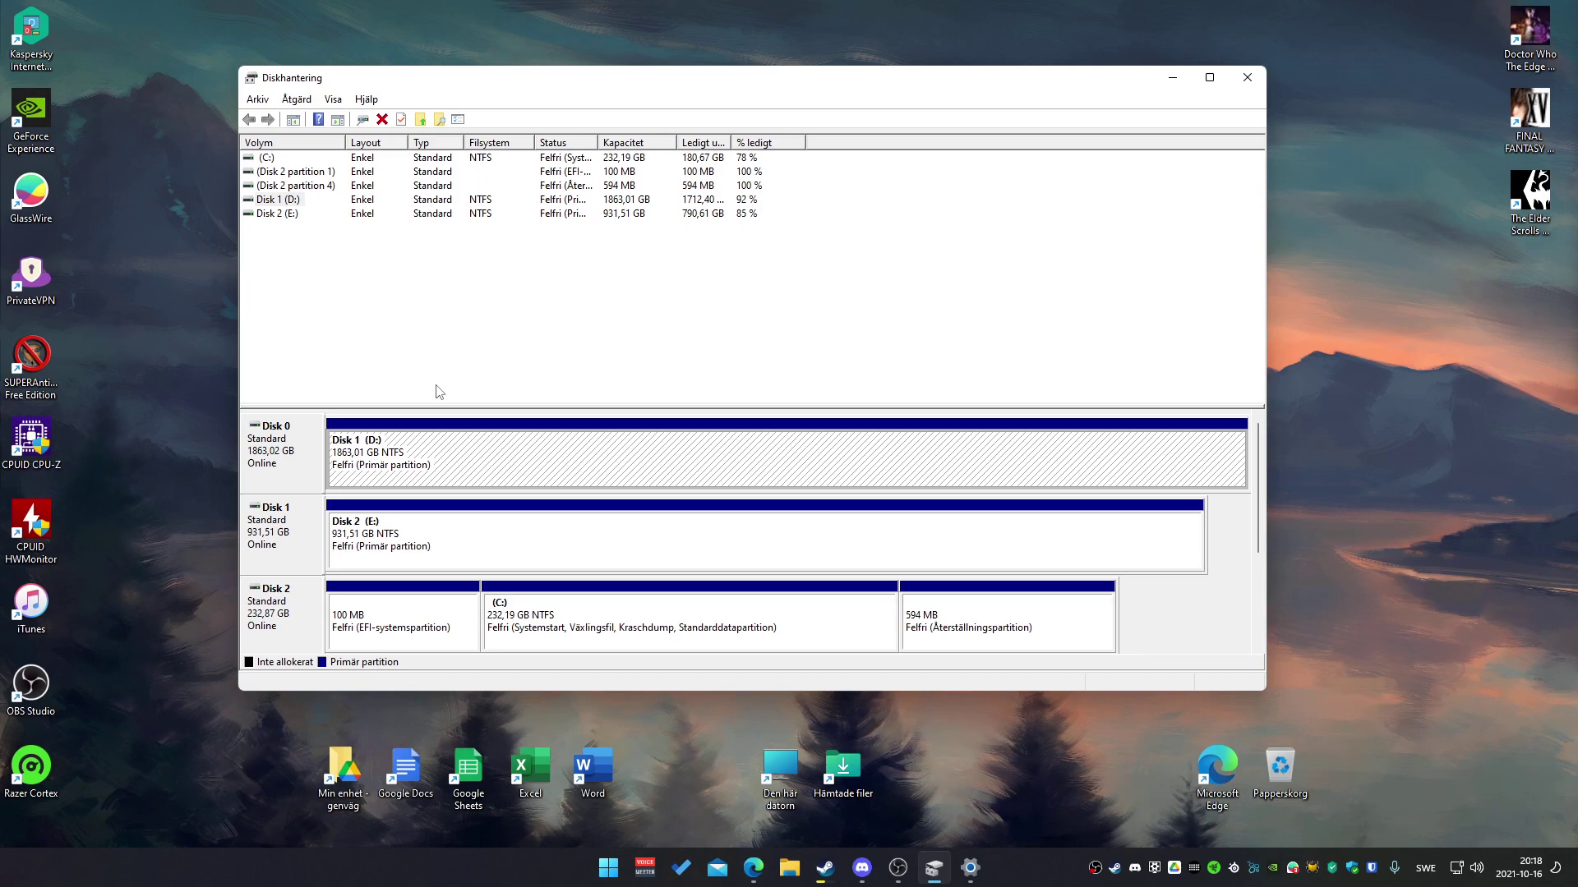
- Switch to Microsoft Edge, open YouTube in a new tab and show the watch history
{"action": "left_click", "coordinate": [753, 868]}
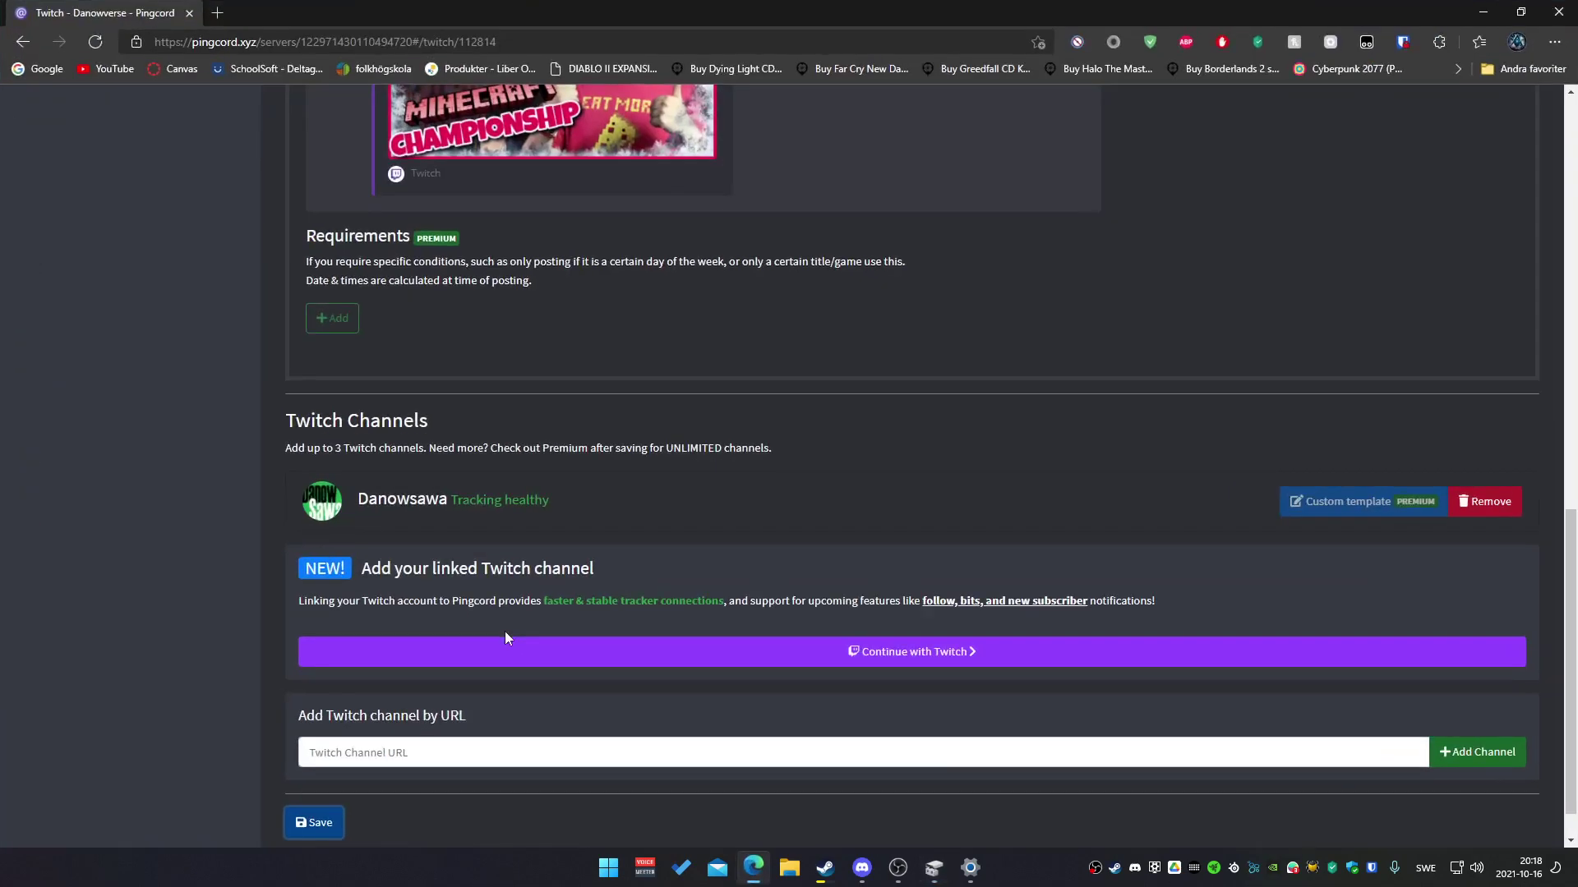
{"action": "left_click", "coordinate": [214, 22]}
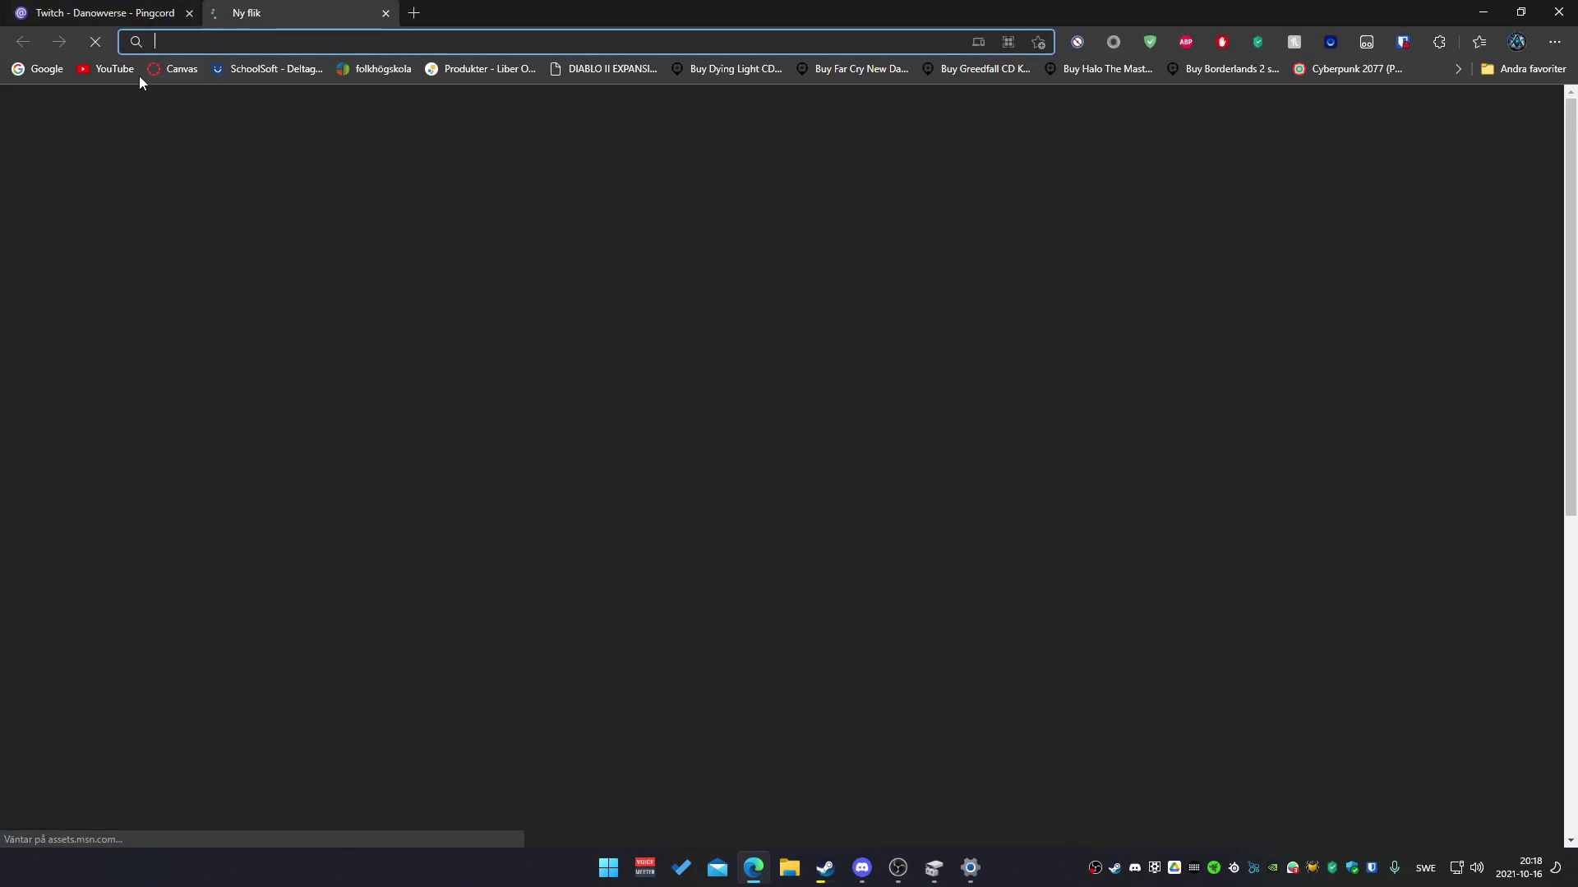
{"action": "left_click", "coordinate": [125, 69]}
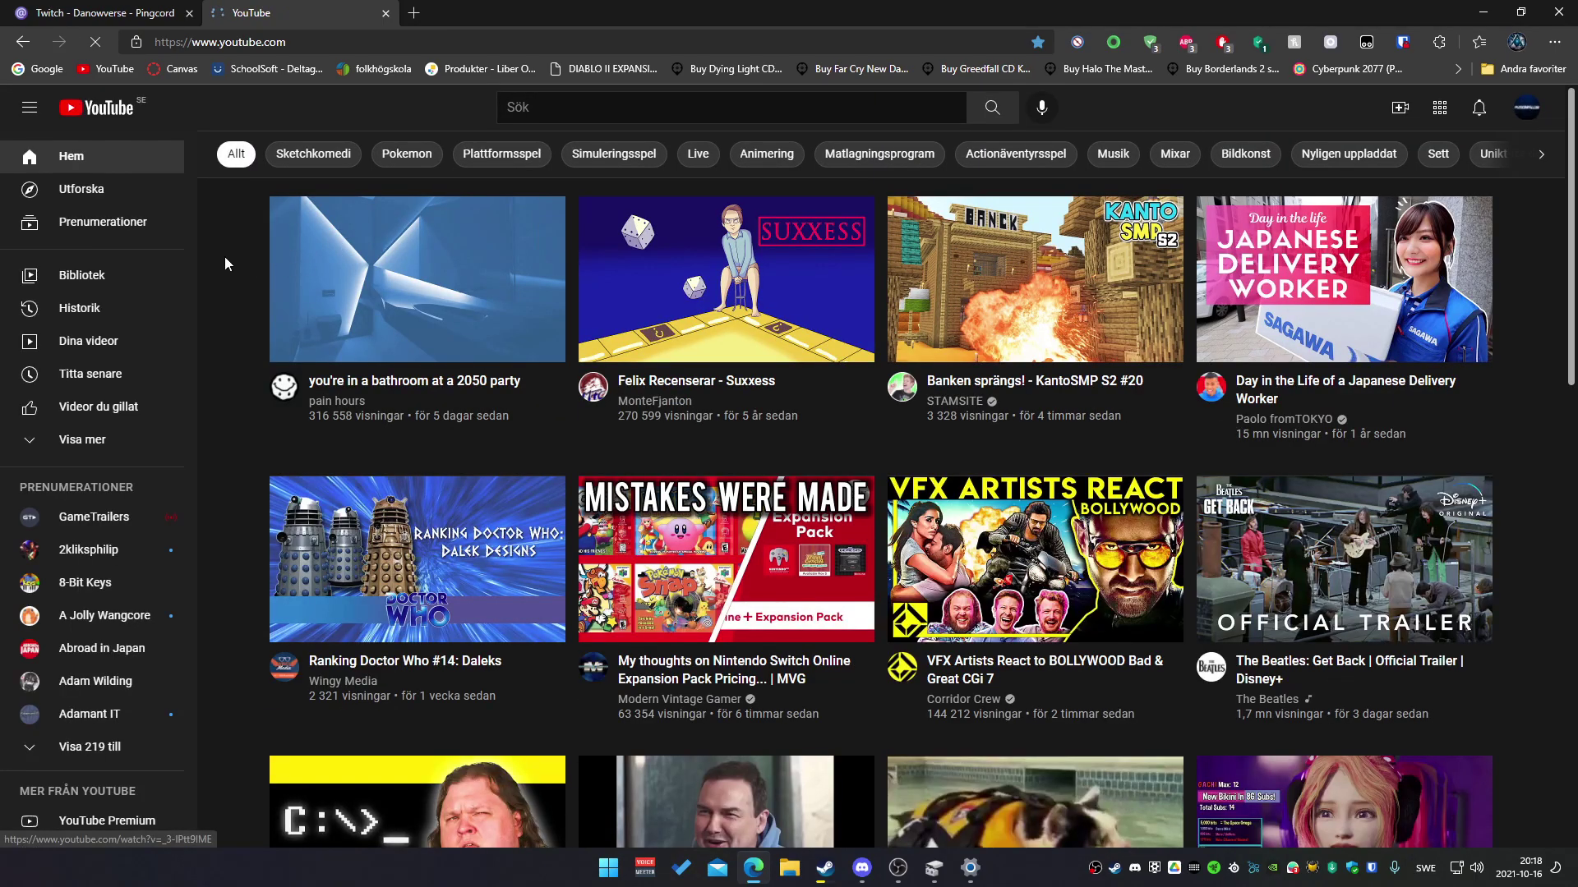
{"action": "left_click", "coordinate": [103, 312]}
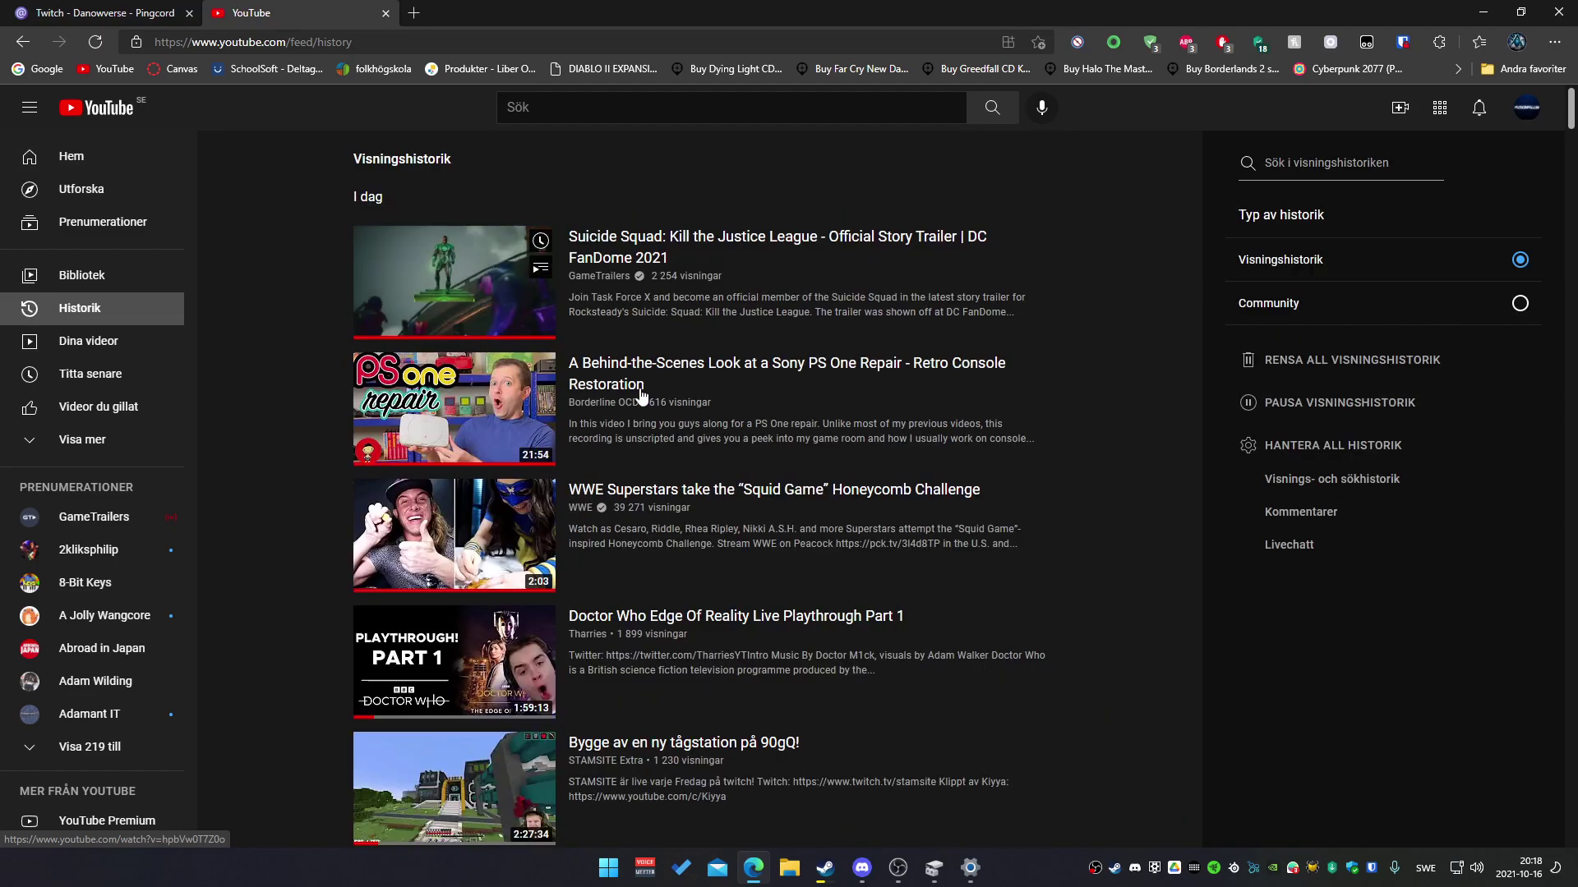
- Find the video "Move System Reserved partition to another disk" in the watch history and open it in a new tab
{"action": "scroll", "coordinate": [790, 471], "scroll_direction": "down", "scroll_amount": 10}
{"action": "scroll", "coordinate": [791, 471], "scroll_direction": "down", "scroll_amount": 8}
{"action": "scroll", "coordinate": [613, 407], "scroll_direction": "up", "scroll_amount": 5}
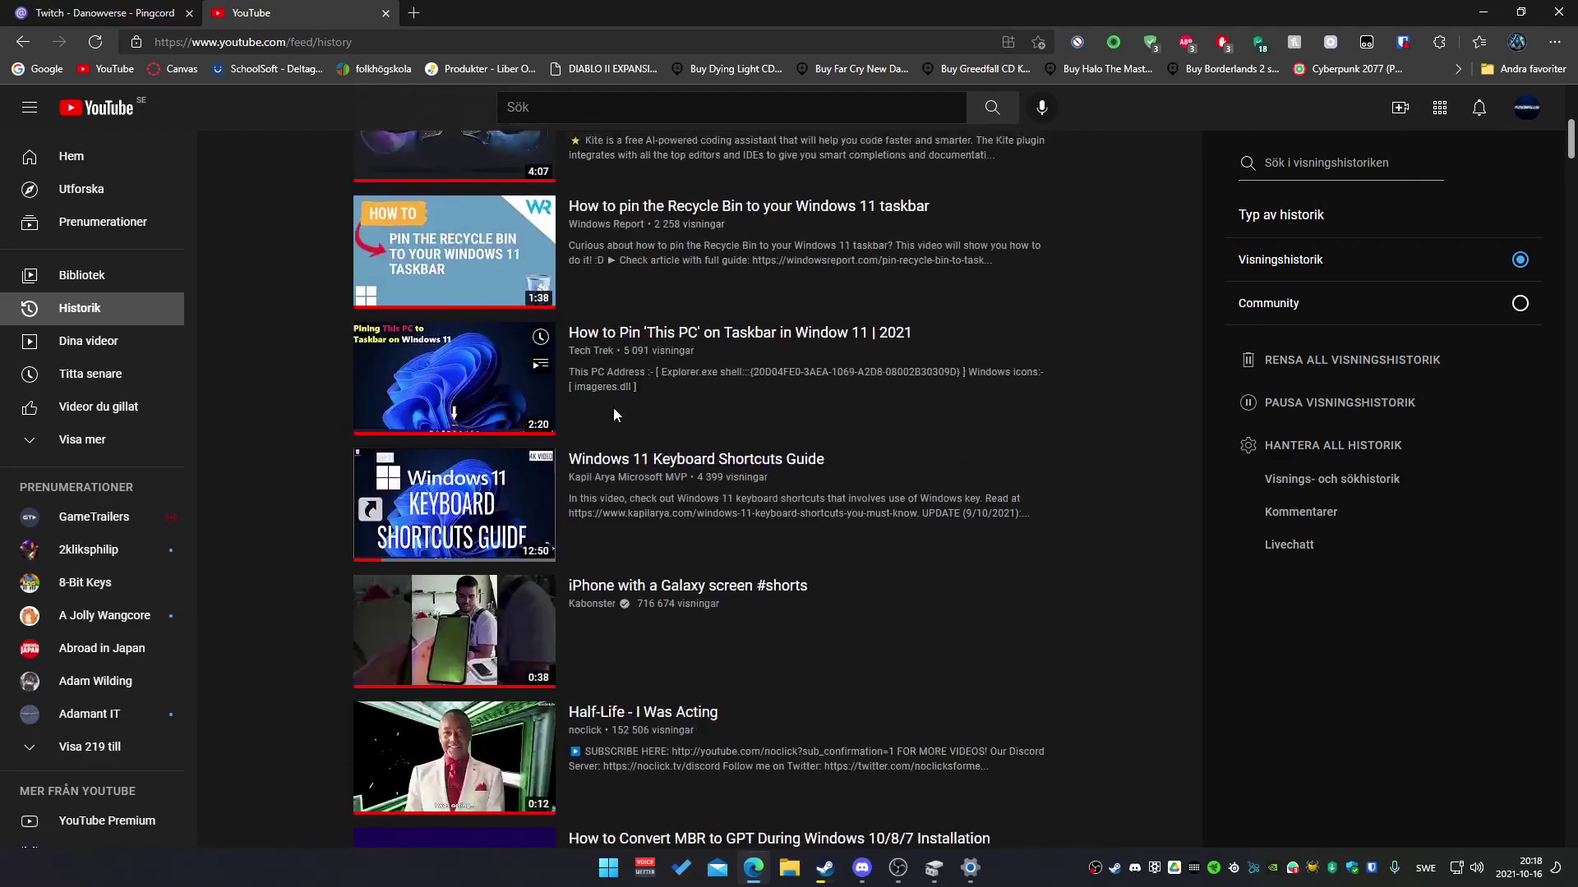
{"action": "scroll", "coordinate": [613, 407], "scroll_direction": "down", "scroll_amount": 6}
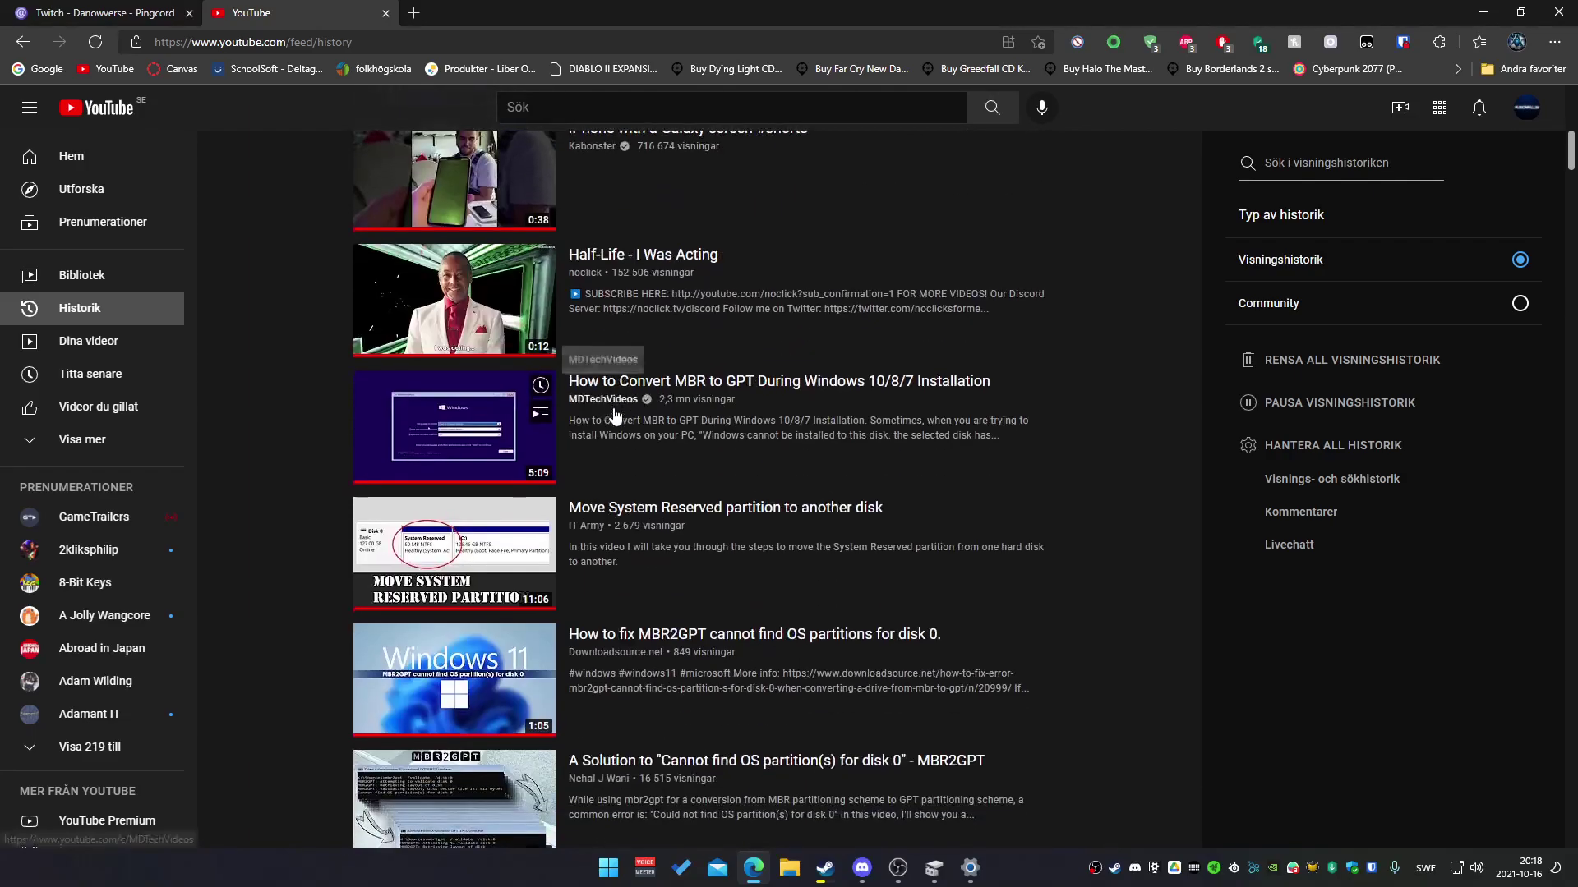
{"action": "right_click", "coordinate": [762, 518]}
{"action": "left_click", "coordinate": [837, 55]}
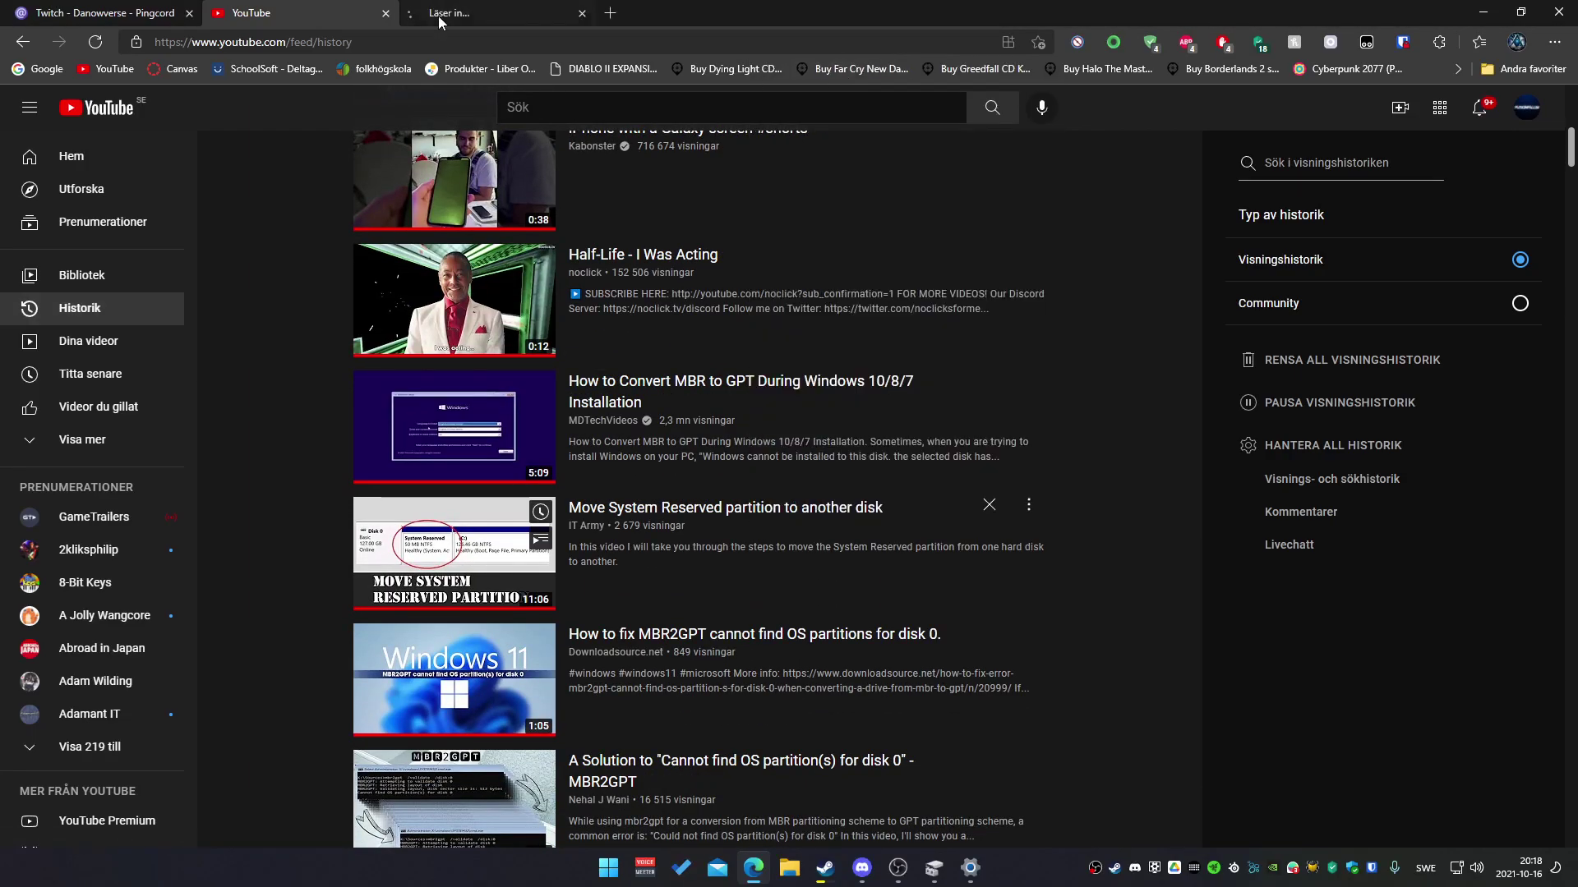
{"action": "left_click", "coordinate": [444, 14]}
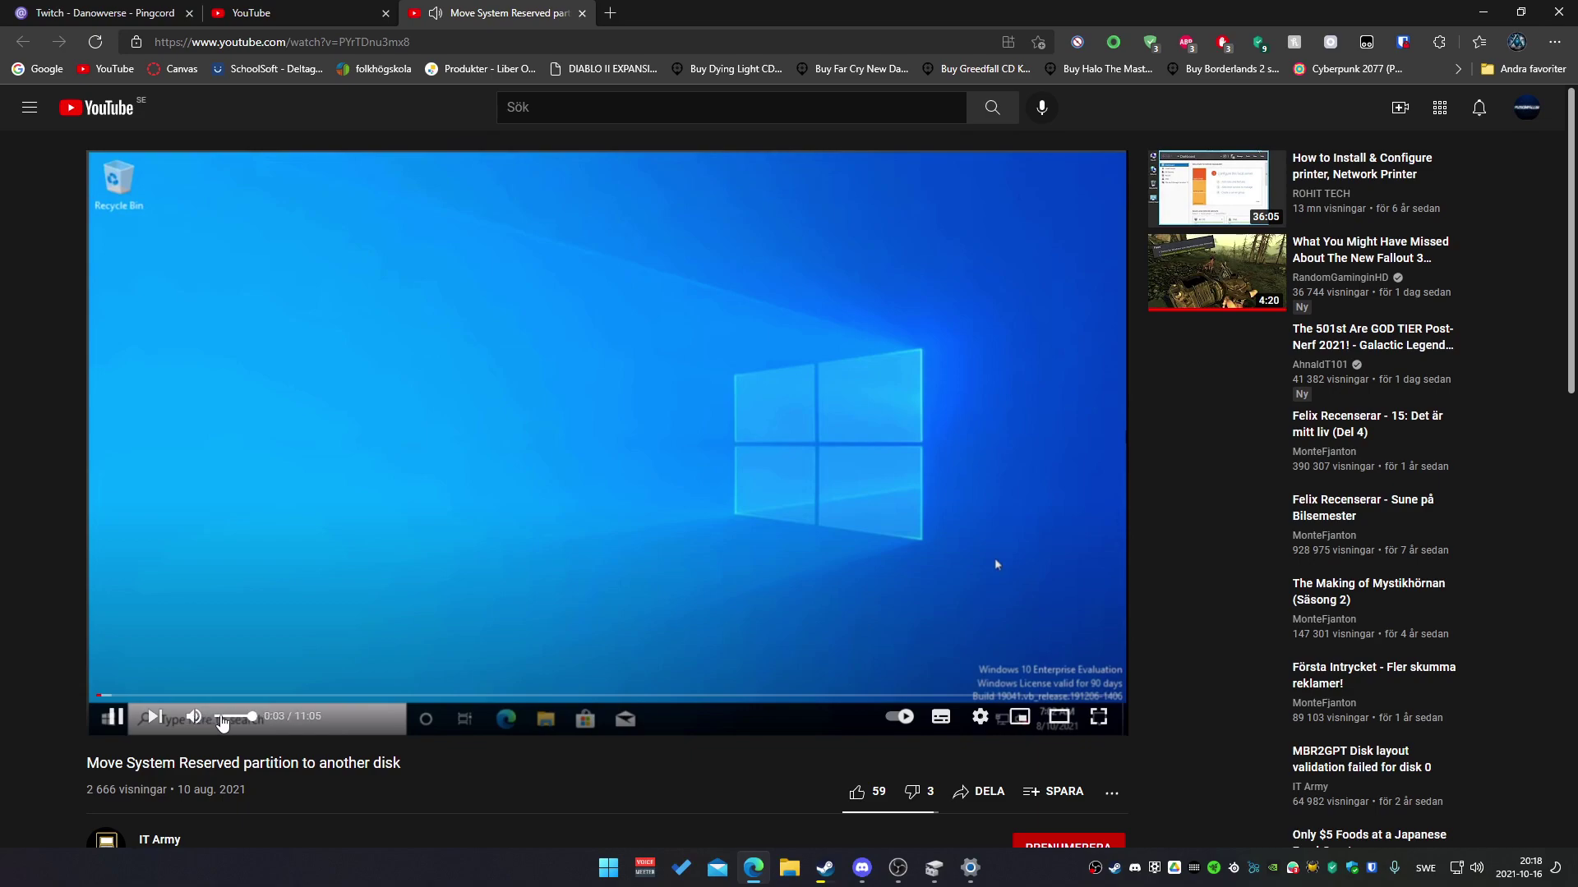
- Mute the video, skip through it to the DiskPart commands, pause it and minimize the browser
{"action": "key", "text": "space"}
{"action": "left_click", "coordinate": [116, 696]}
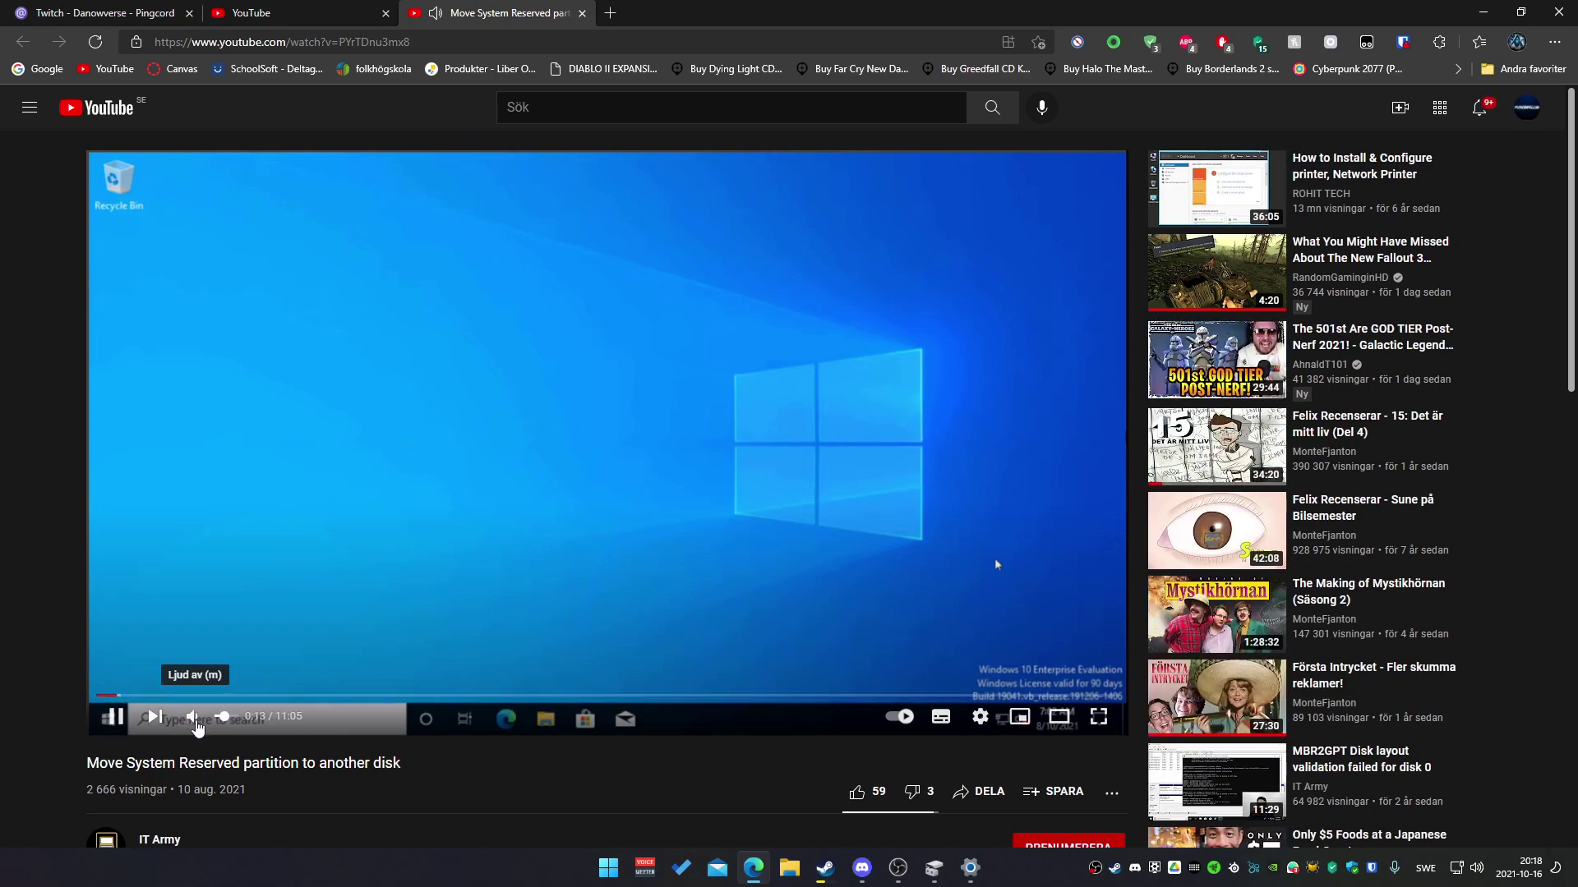
{"action": "left_click", "coordinate": [194, 719]}
{"action": "left_click", "coordinate": [460, 696]}
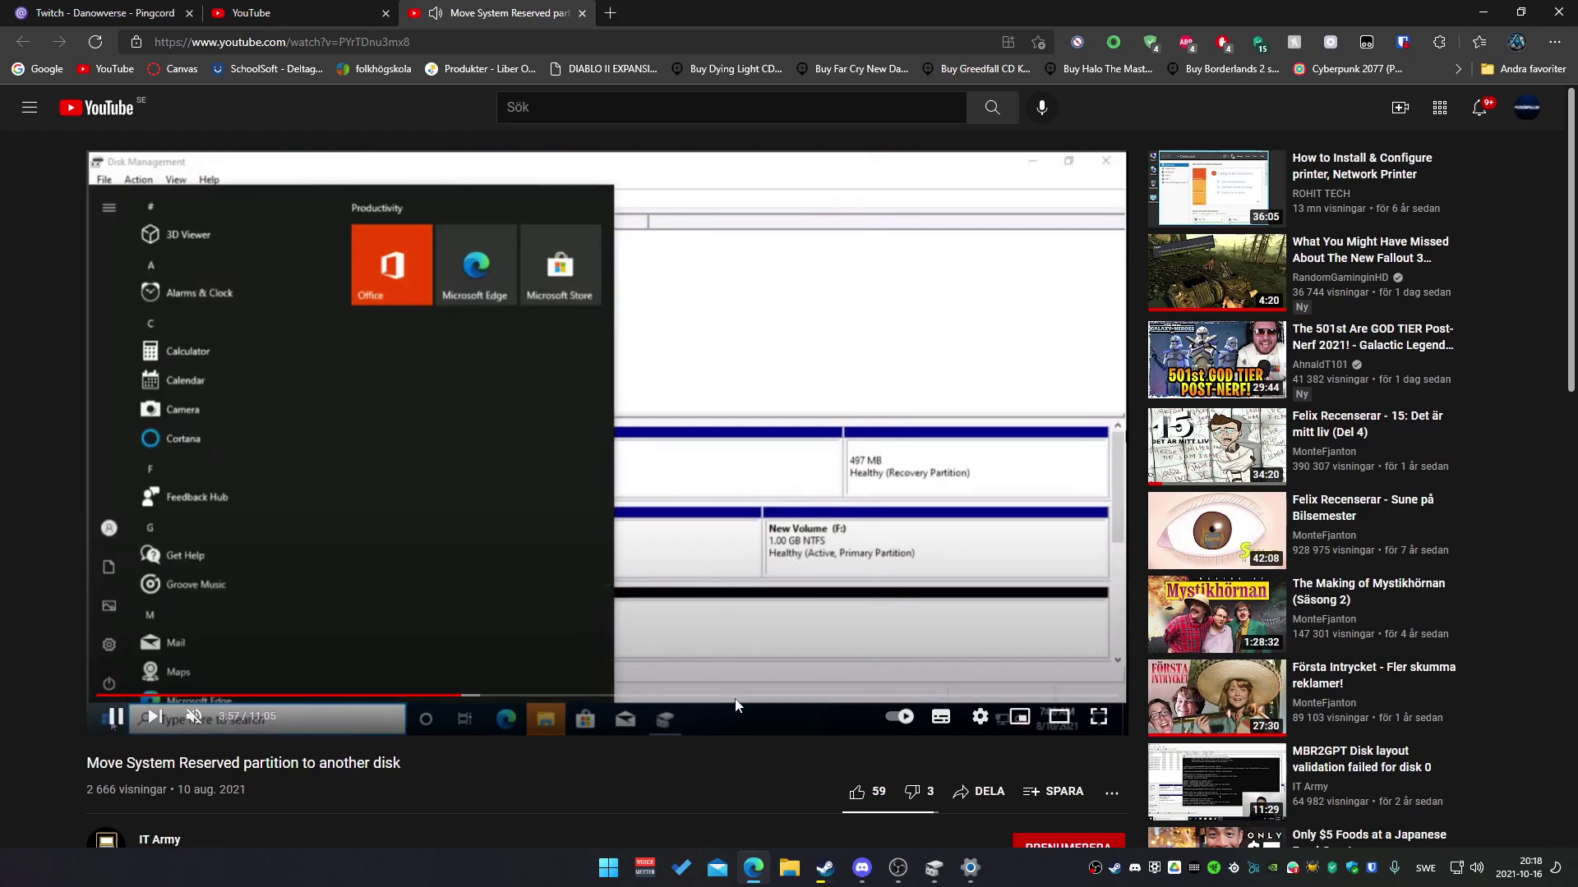
{"action": "left_click", "coordinate": [753, 697]}
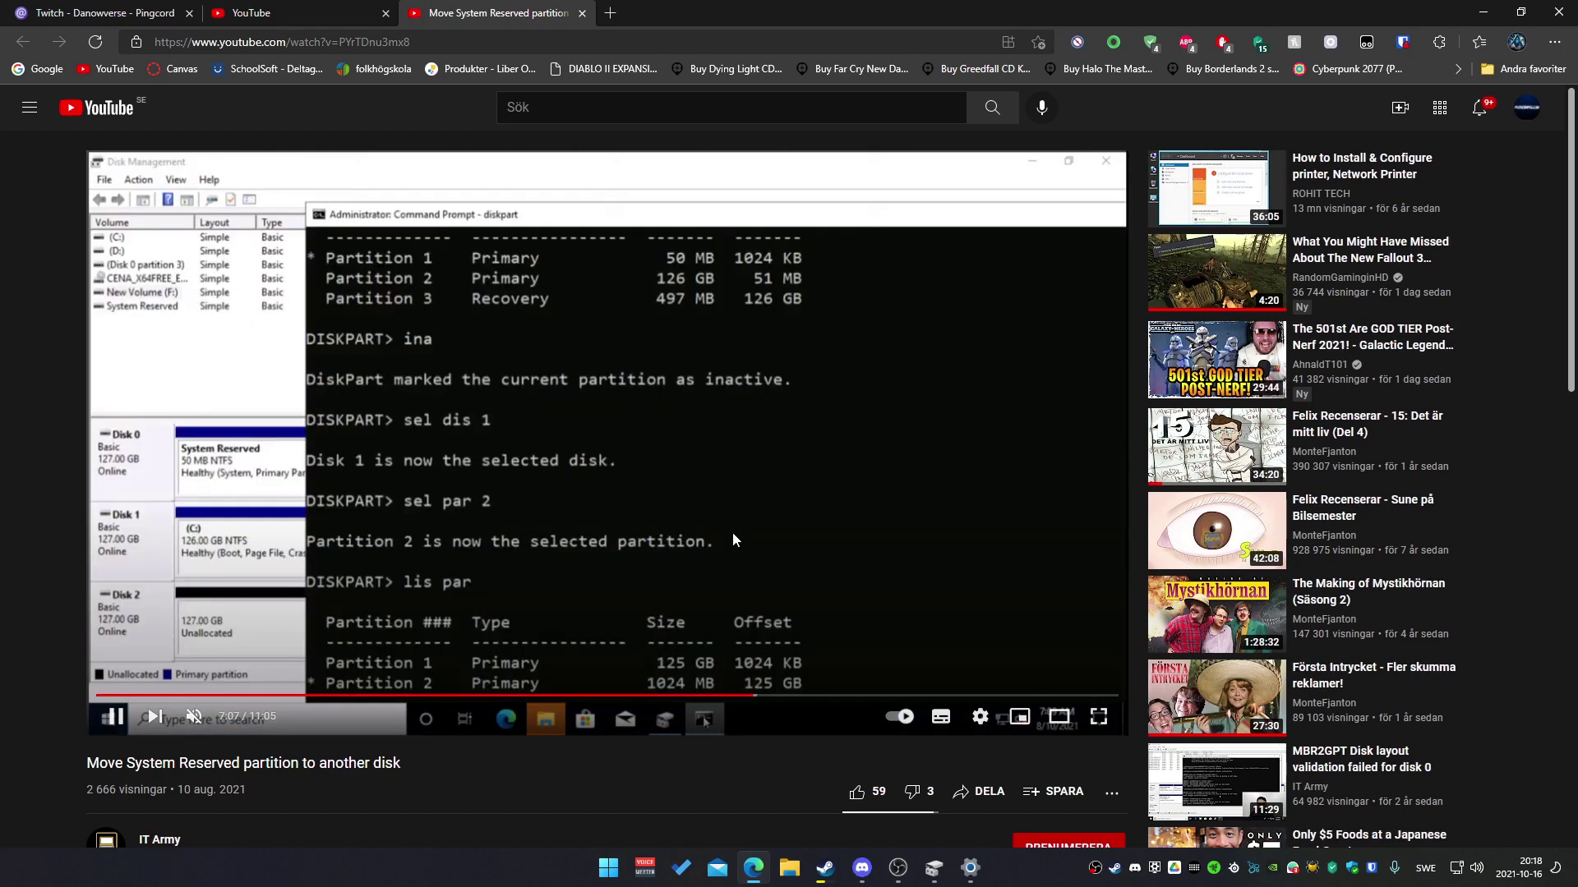
{"action": "left_click", "coordinate": [756, 379]}
{"action": "left_click", "coordinate": [1484, 12]}
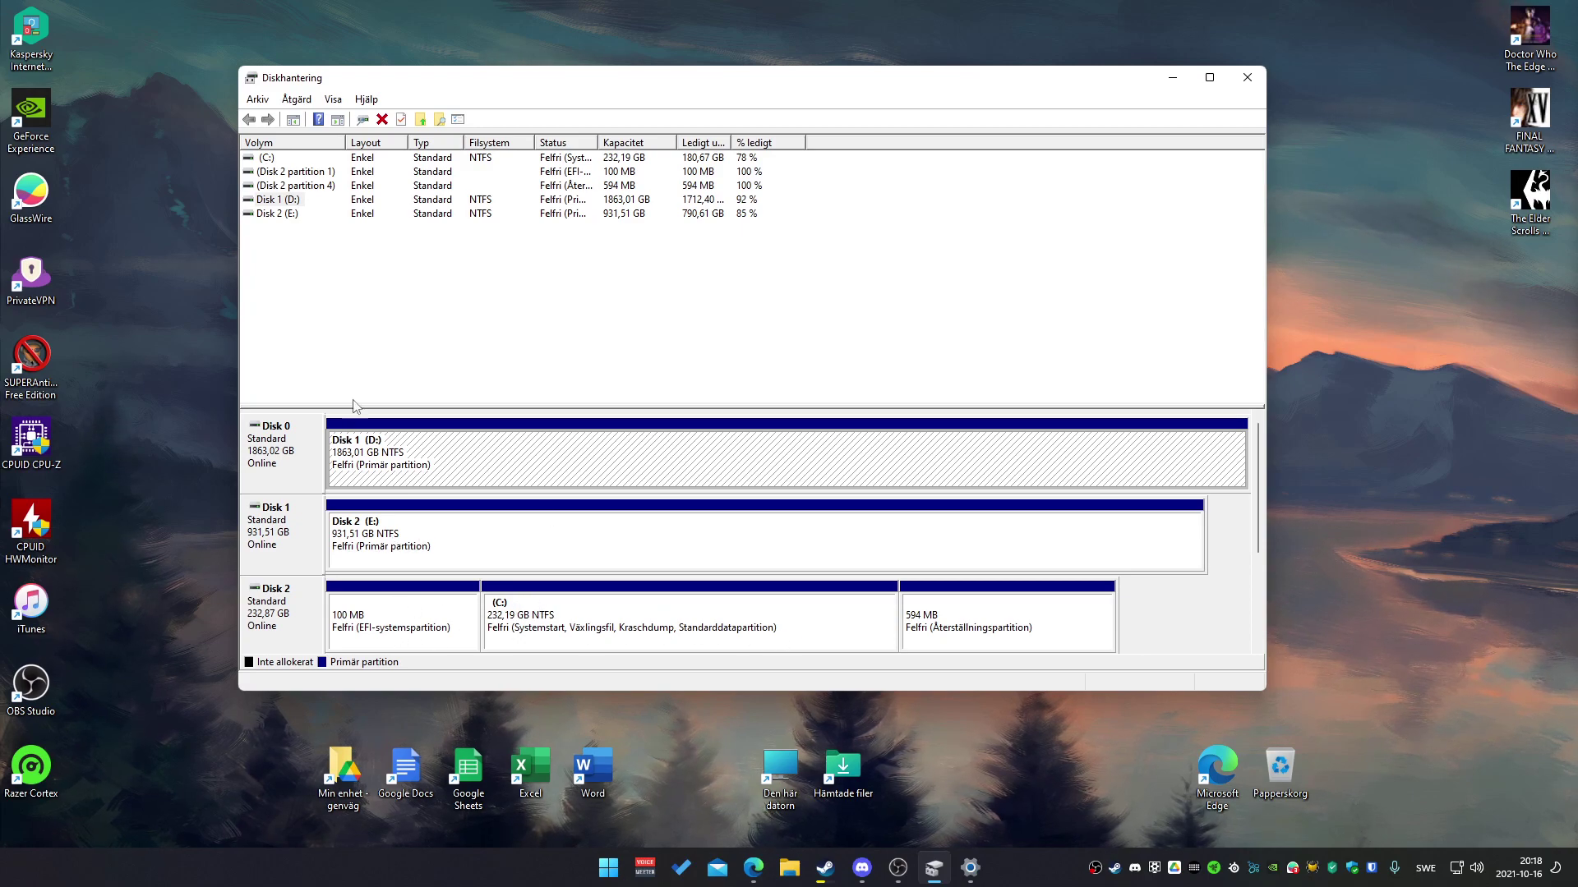
- Select the EFI system partition on Disk 2 and the D: partition on Disk 0 for comparison, and clear the selection
{"action": "left_click", "coordinate": [363, 634]}
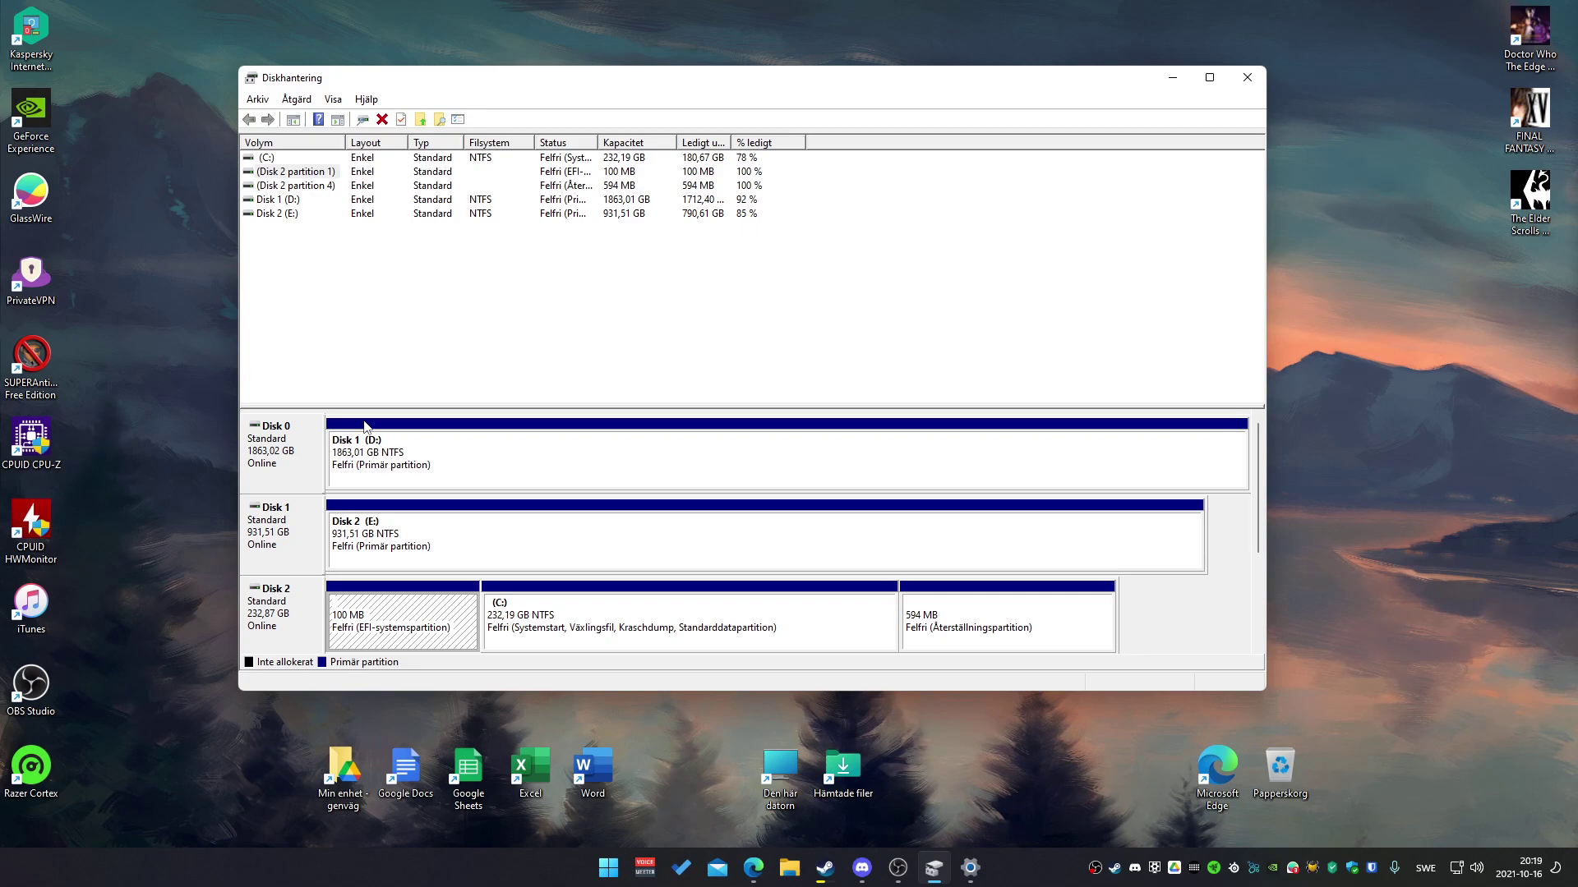
{"action": "left_click", "coordinate": [341, 442]}
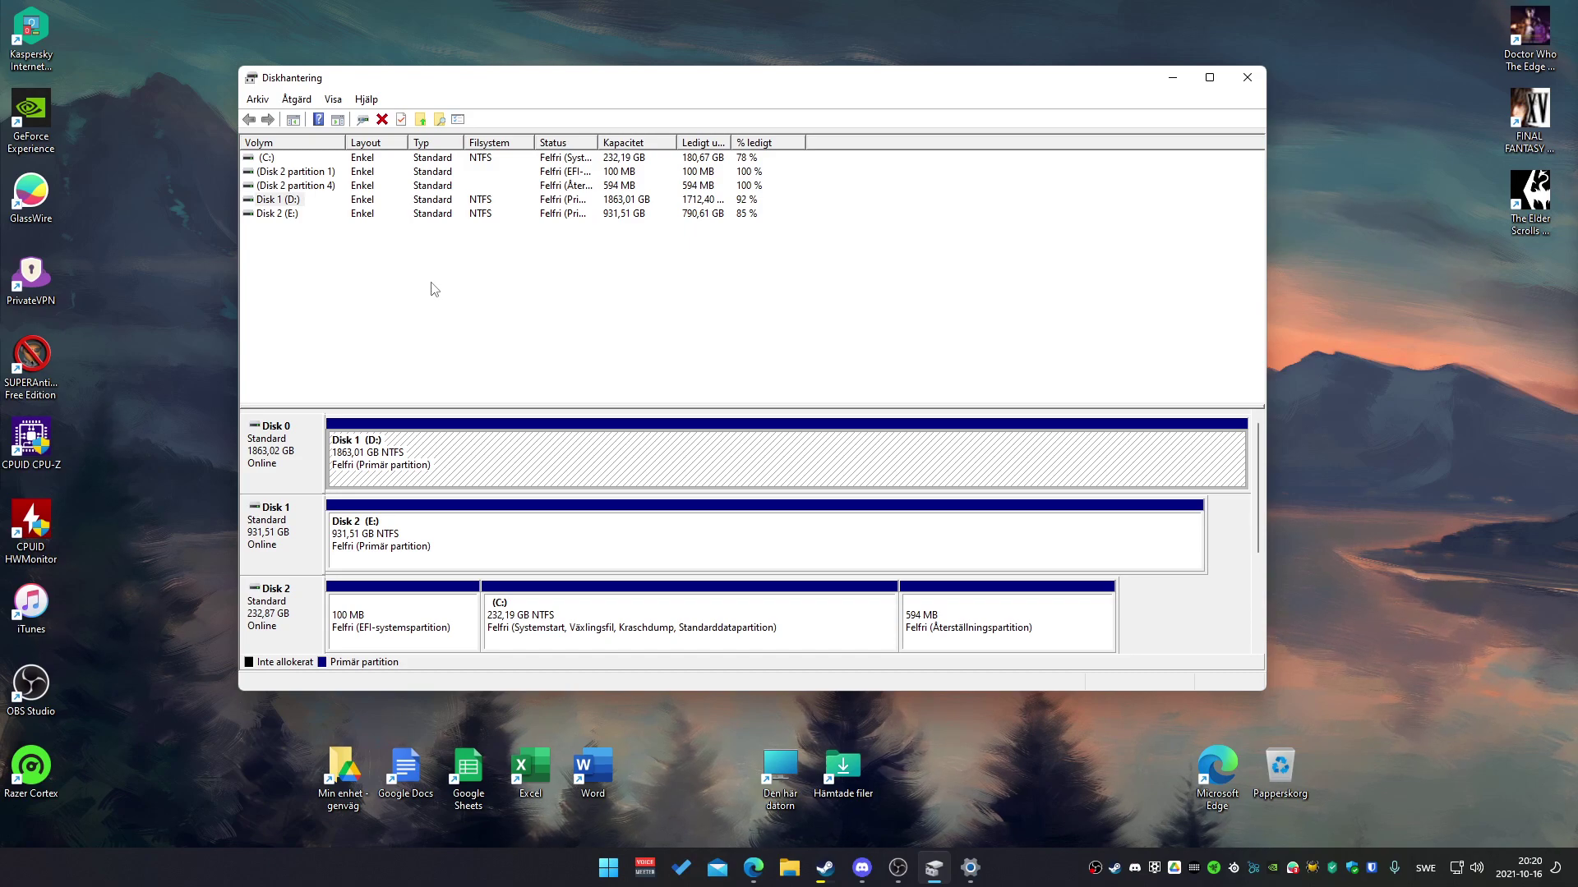
{"action": "left_click", "coordinate": [416, 220]}
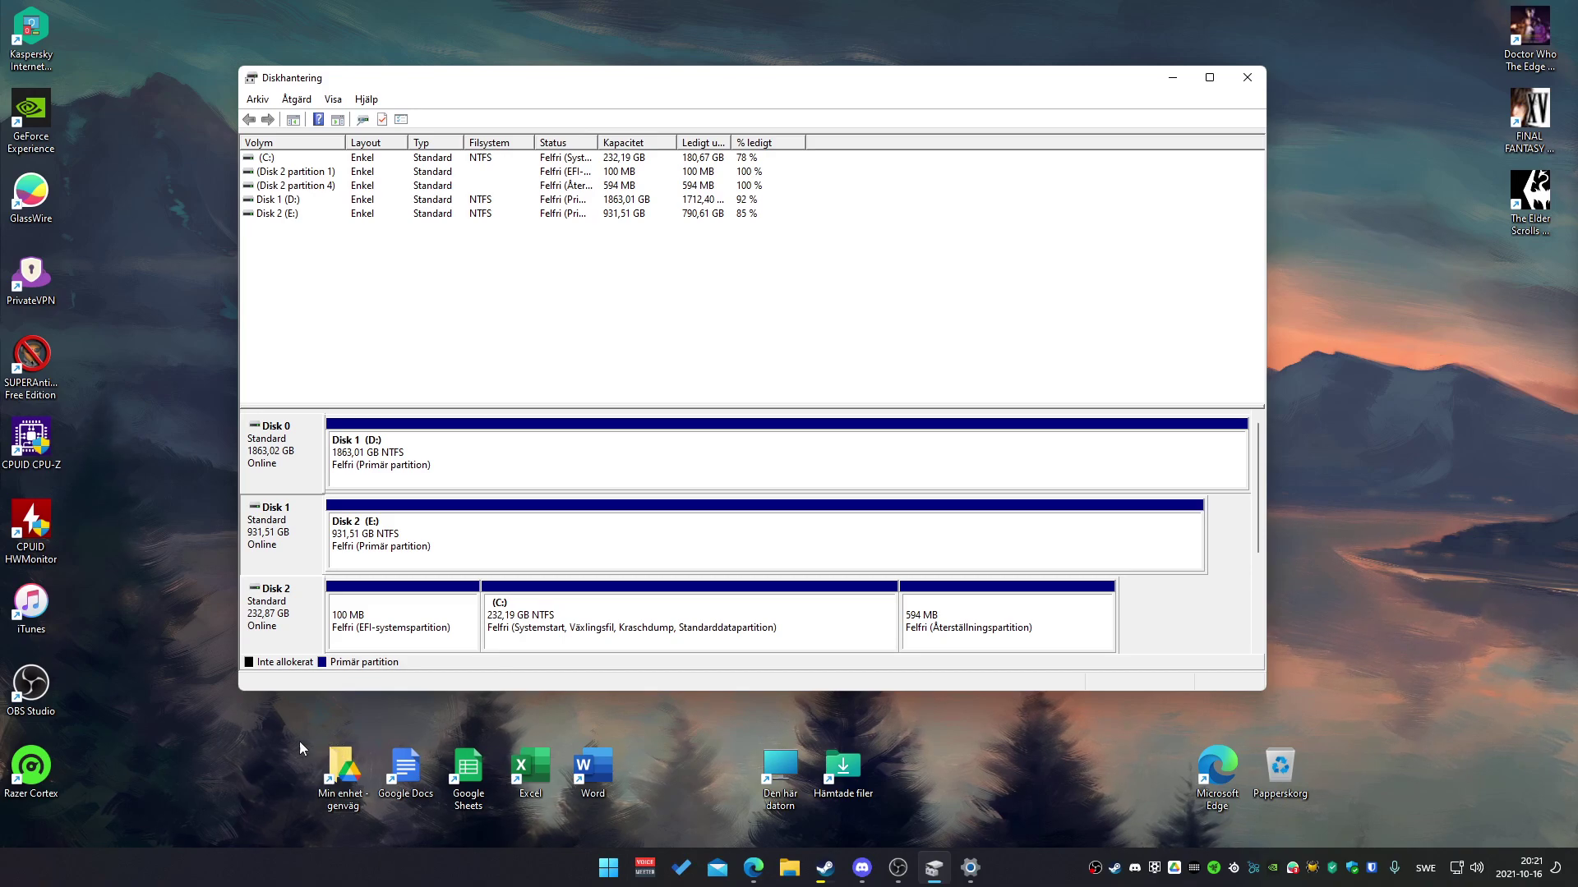
- Open the Google Docs document "New Start ladda ner" from the desktop shortcut, review its program list and minimize the browser
{"action": "left_click", "coordinate": [404, 776]}
{"action": "double_click", "coordinate": [405, 779]}
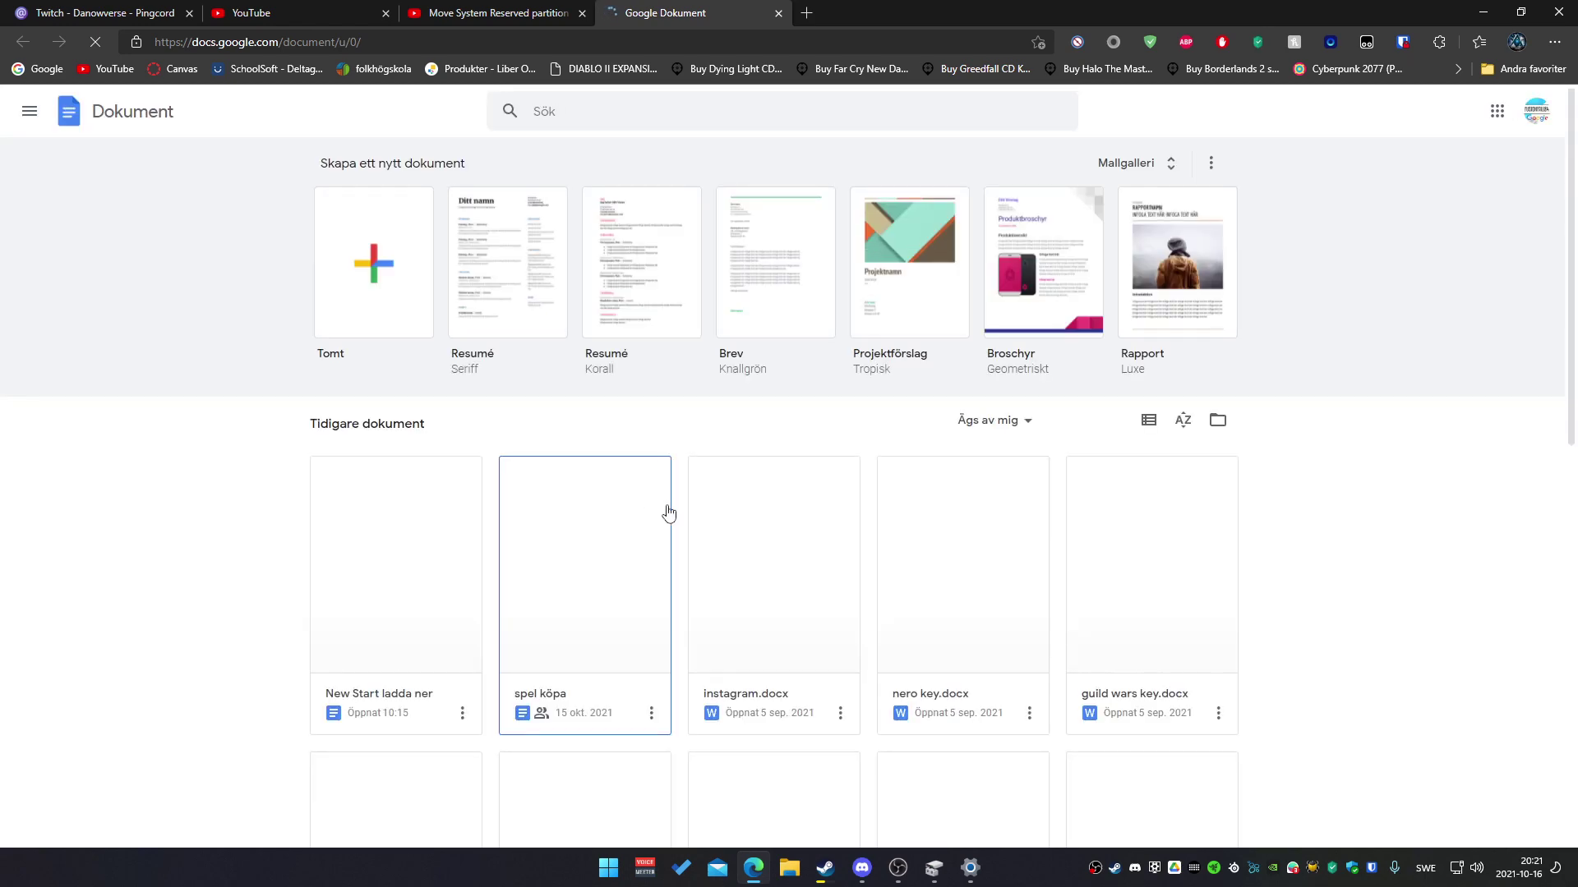
{"action": "left_click", "coordinate": [439, 530]}
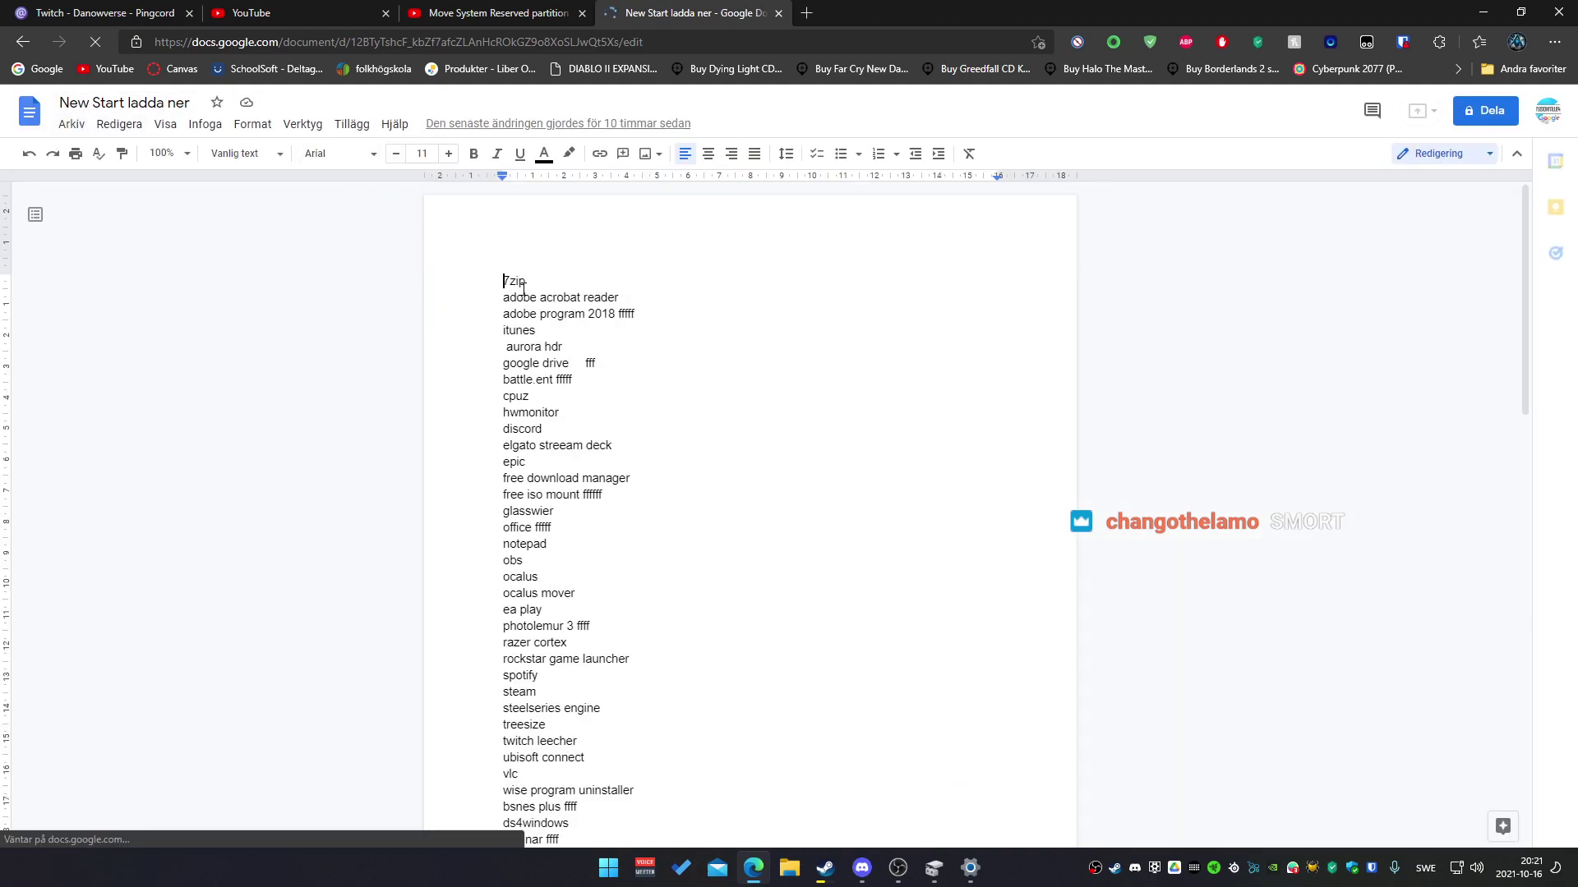
{"action": "scroll", "coordinate": [519, 287], "scroll_direction": "down", "scroll_amount": 4}
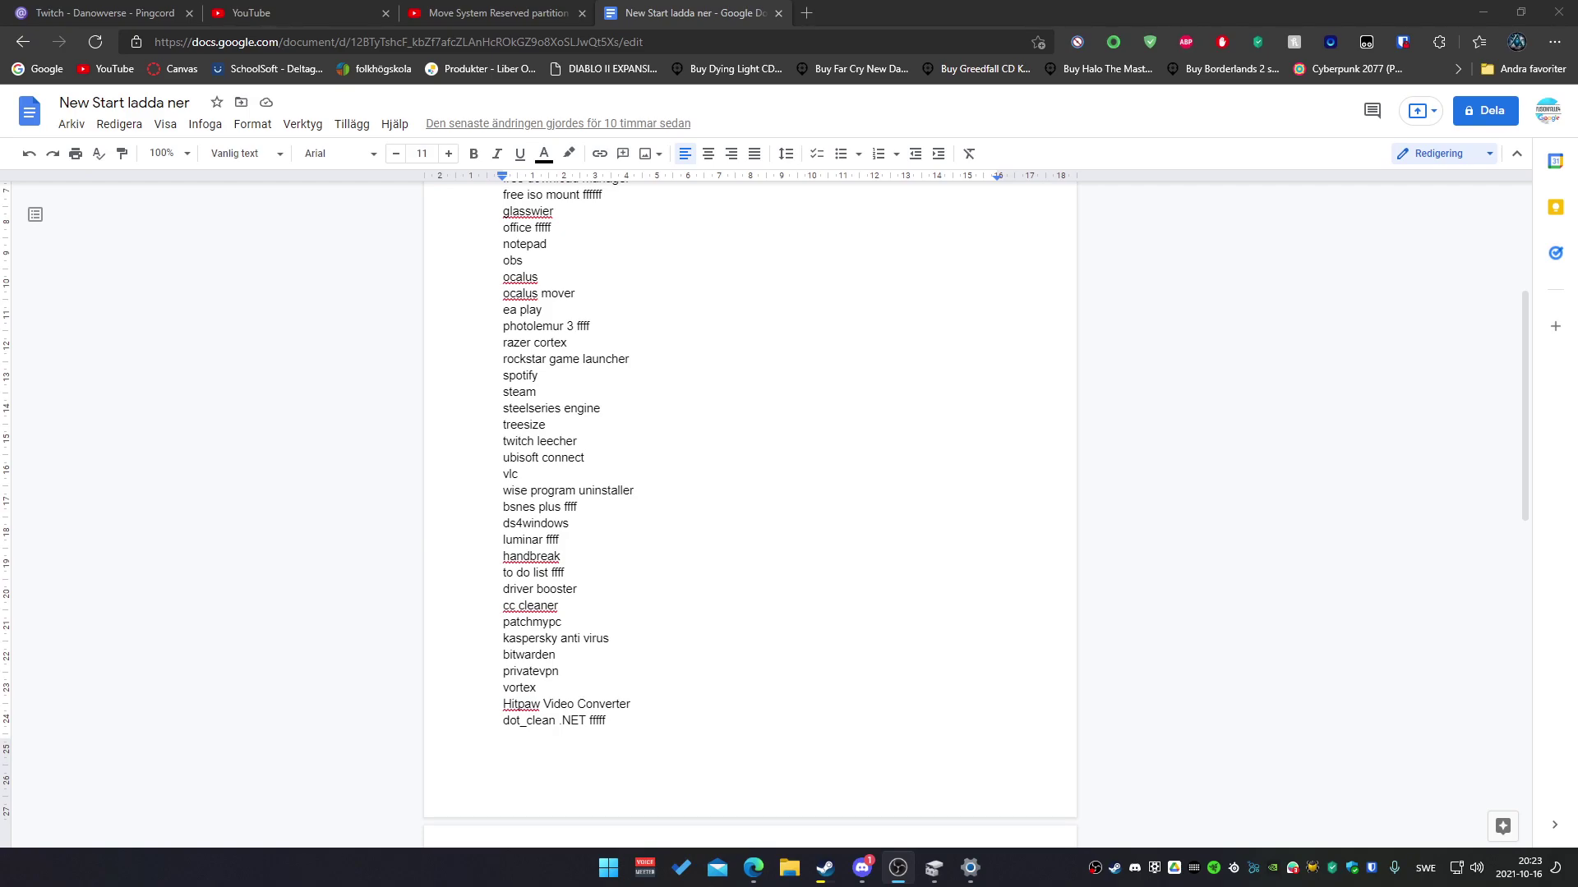
{"action": "left_click", "coordinate": [1484, 12]}
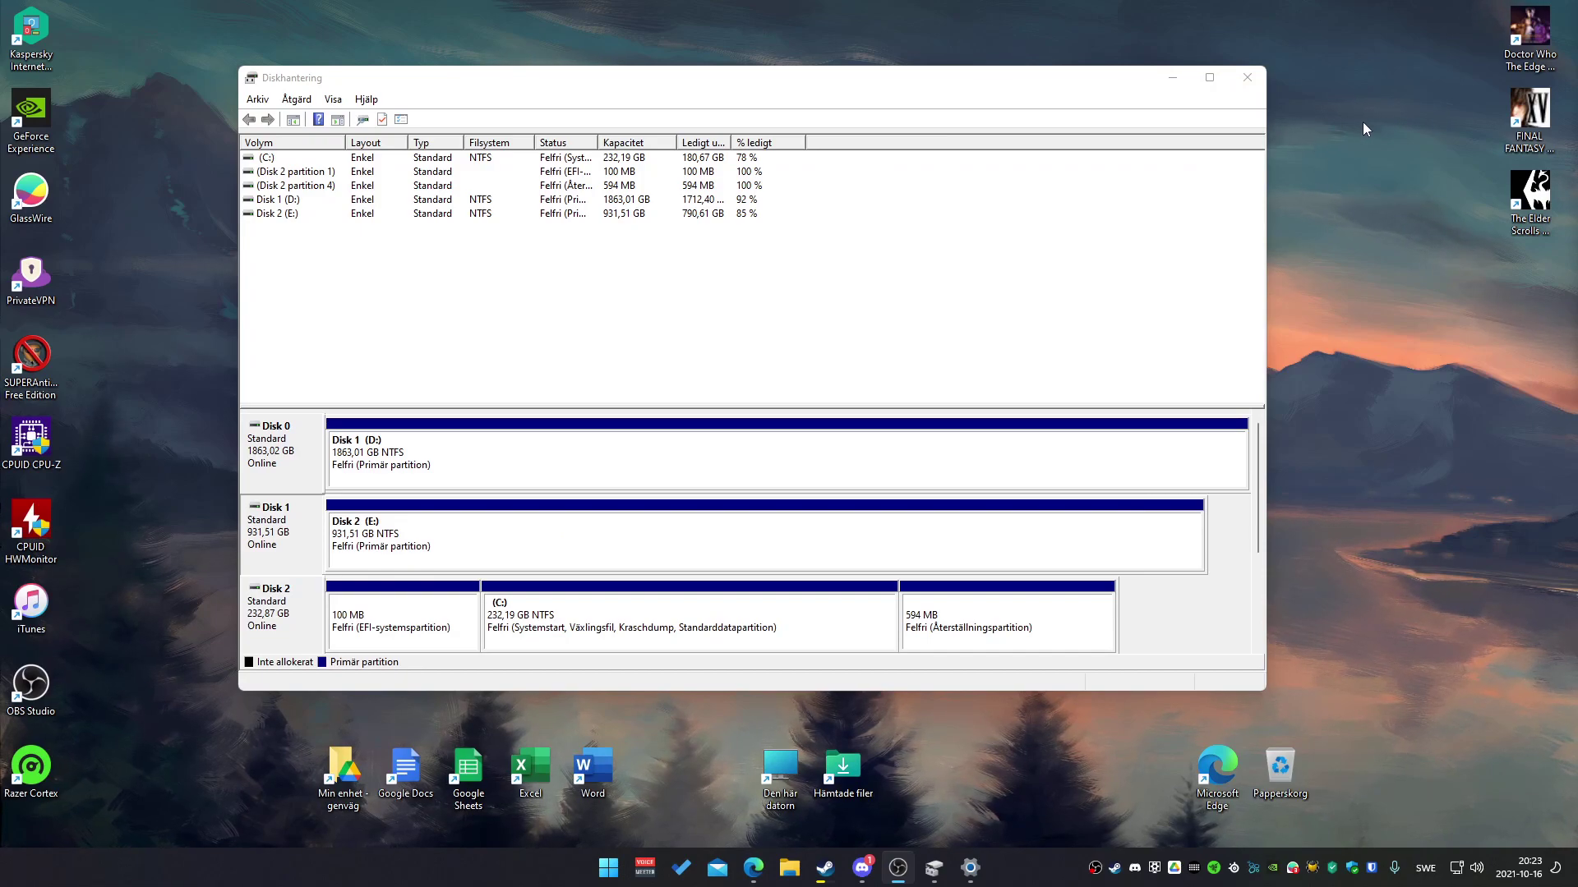
- Show the volume information in Disk 0's properties to check its partition style and close the dialog
{"action": "right_click", "coordinate": [313, 477]}
{"action": "left_click", "coordinate": [333, 572]}
{"action": "left_click", "coordinate": [317, 236]}
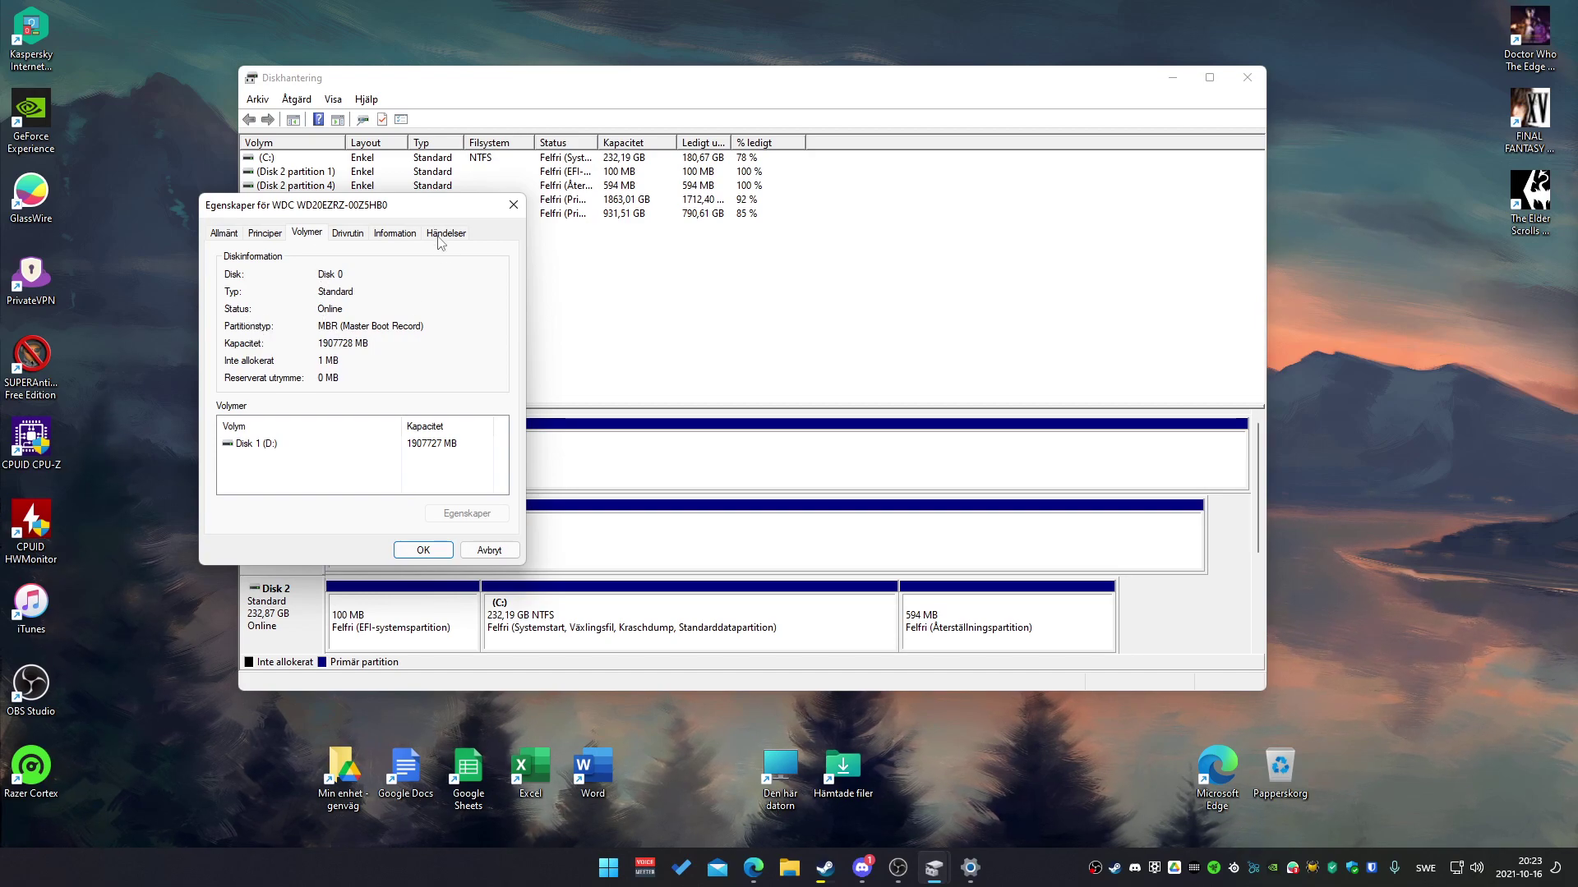
{"action": "left_click_drag", "start_coordinate": [483, 211], "coordinate": [427, 244]}
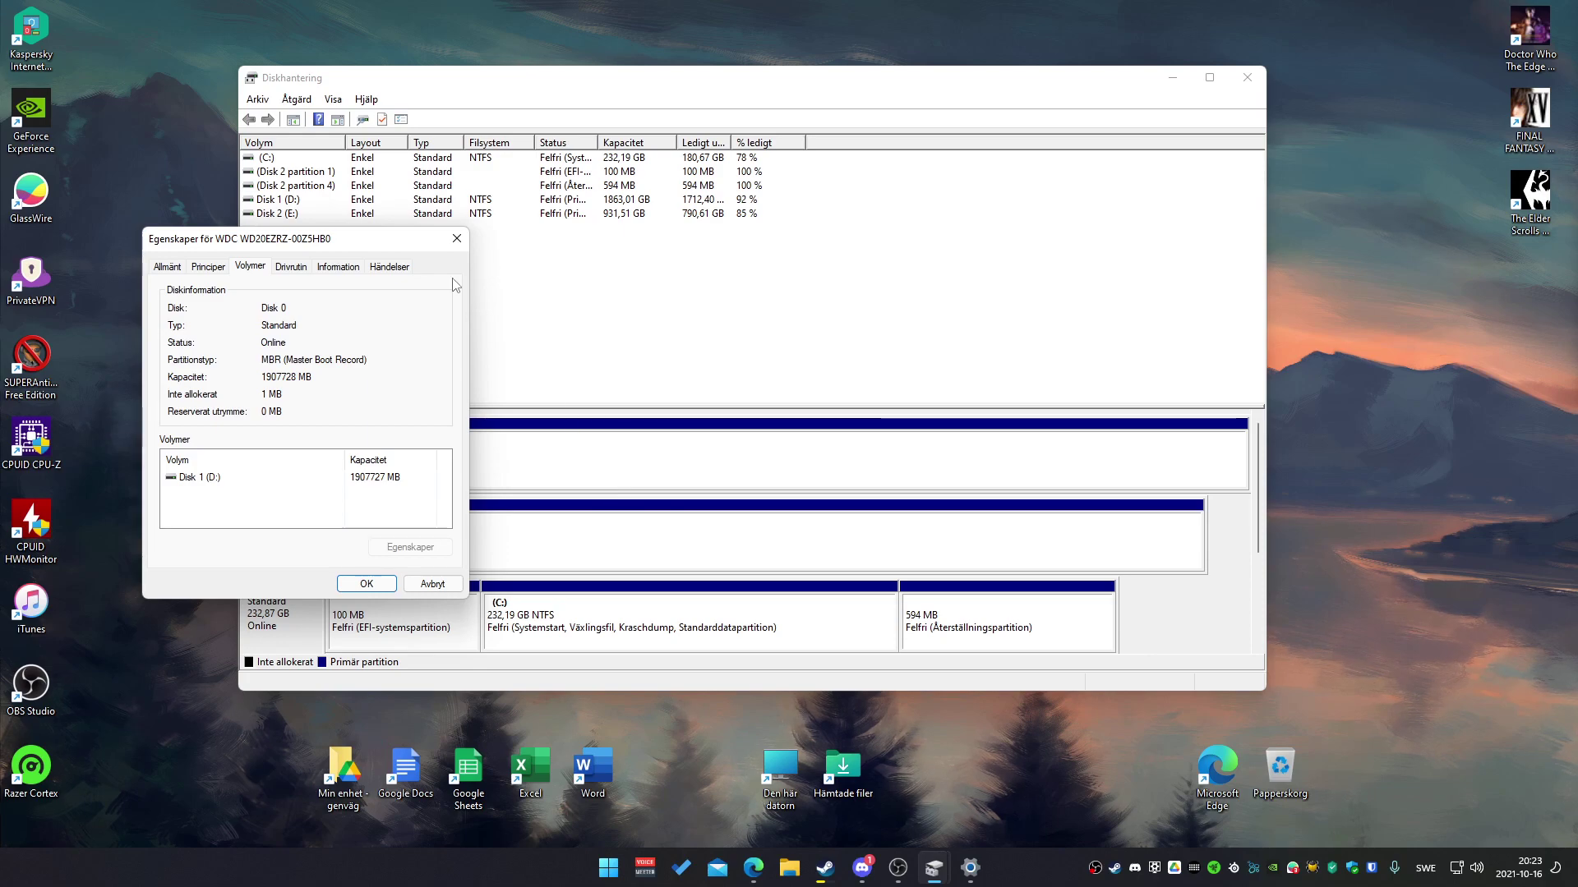
{"action": "left_click", "coordinate": [457, 239]}
- View the actions available for the C: partition, dismiss them and select the D: partition on Disk 0
{"action": "right_click", "coordinate": [544, 610]}
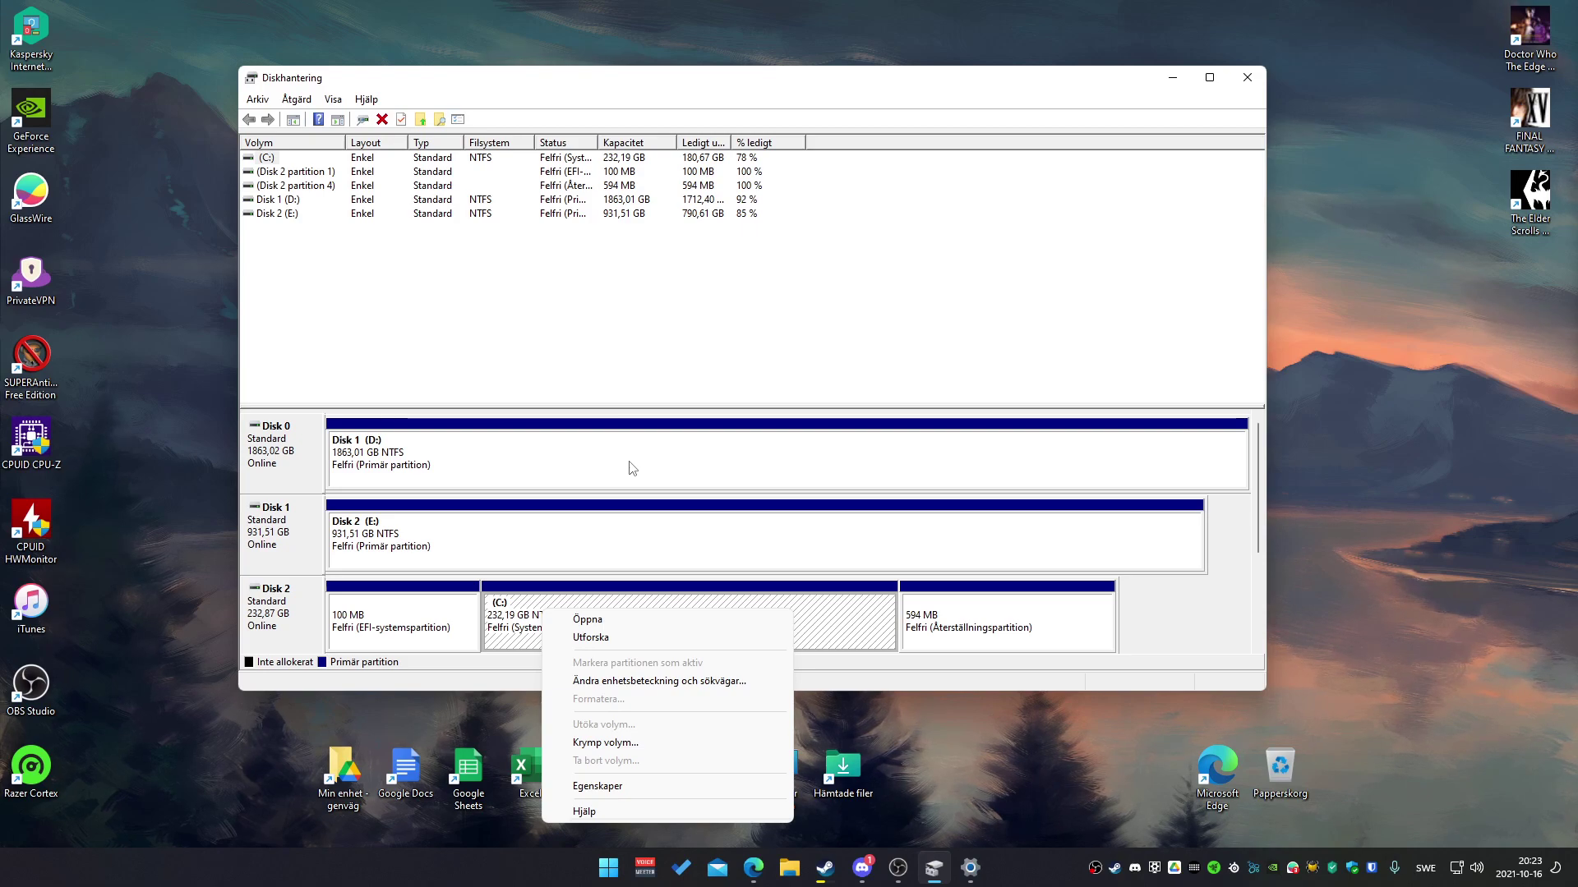
{"action": "left_click", "coordinate": [505, 402]}
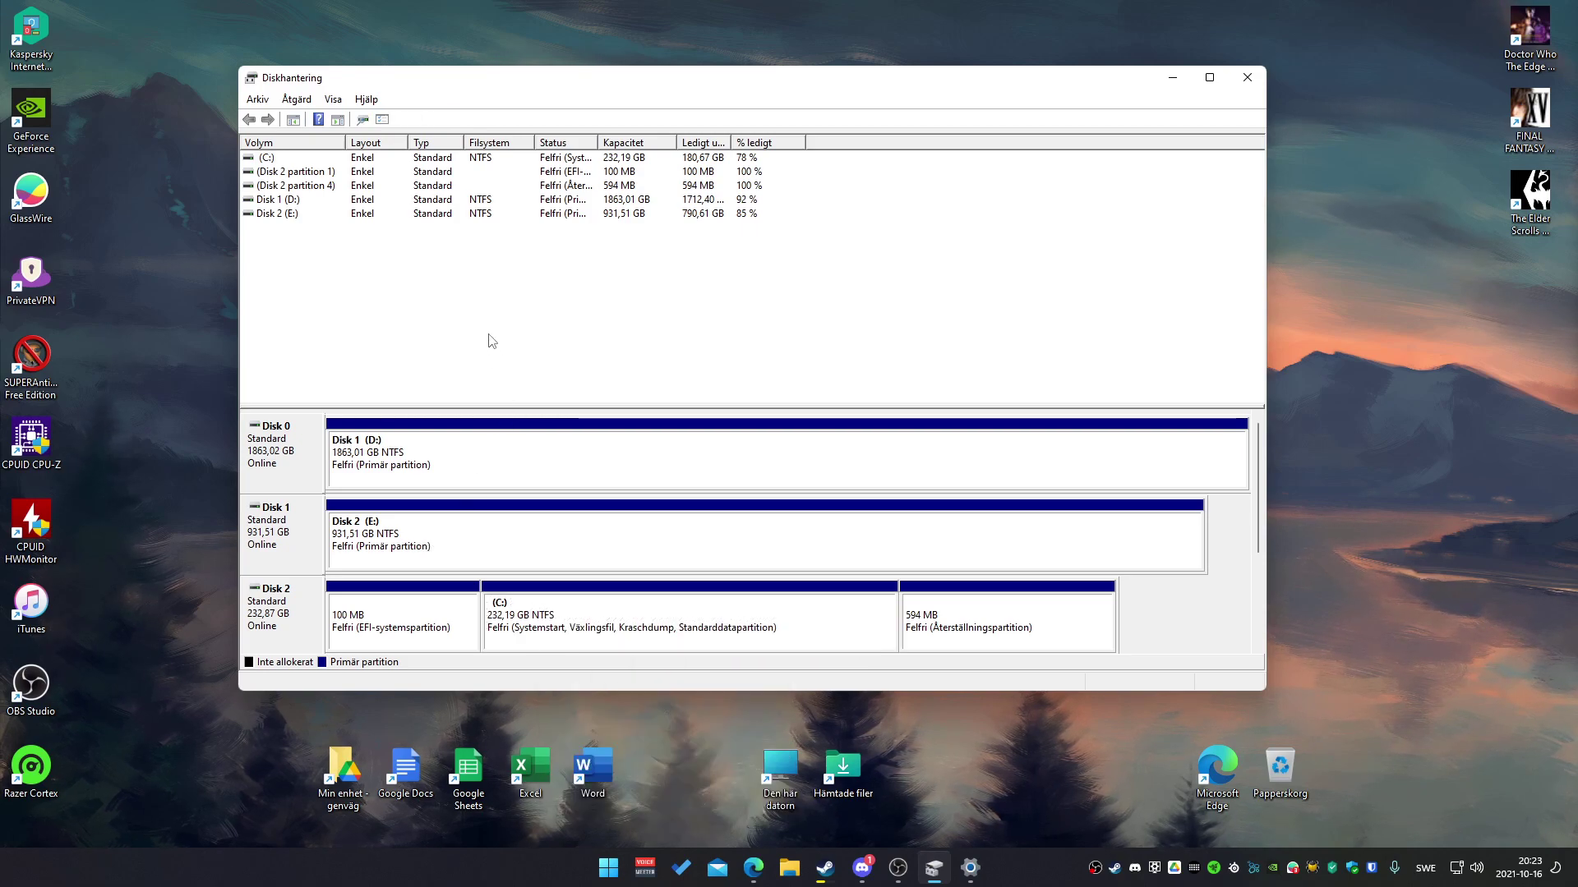
{"action": "left_click", "coordinate": [430, 457]}
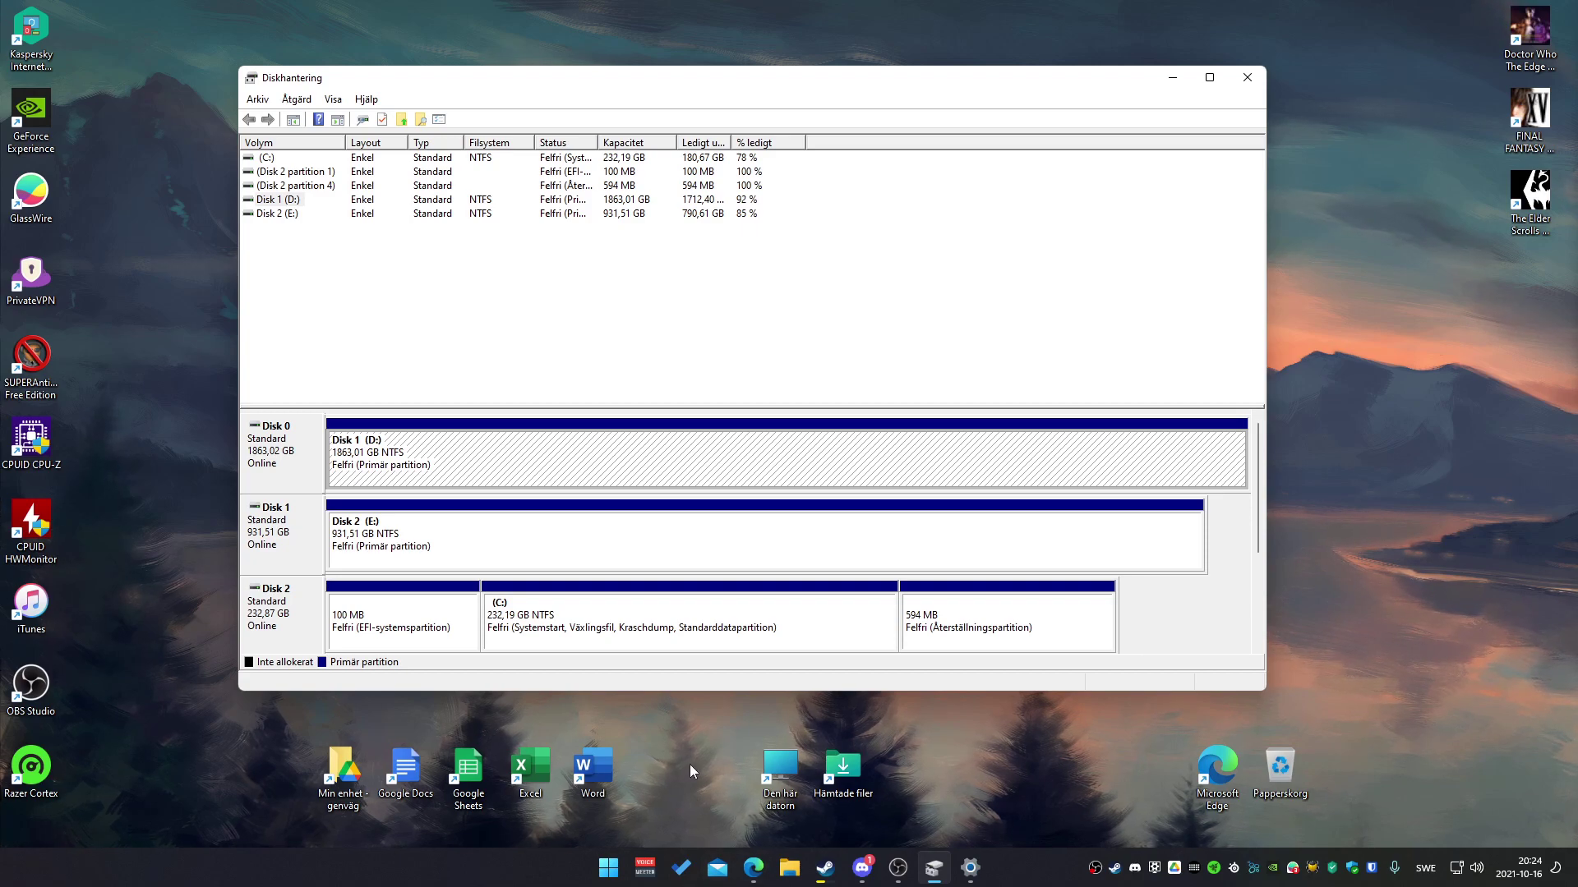
- Switch to Edge, show the YouTube video "Move System Reserved partition to another disk", and minimize the browser
{"action": "left_click", "coordinate": [688, 736]}
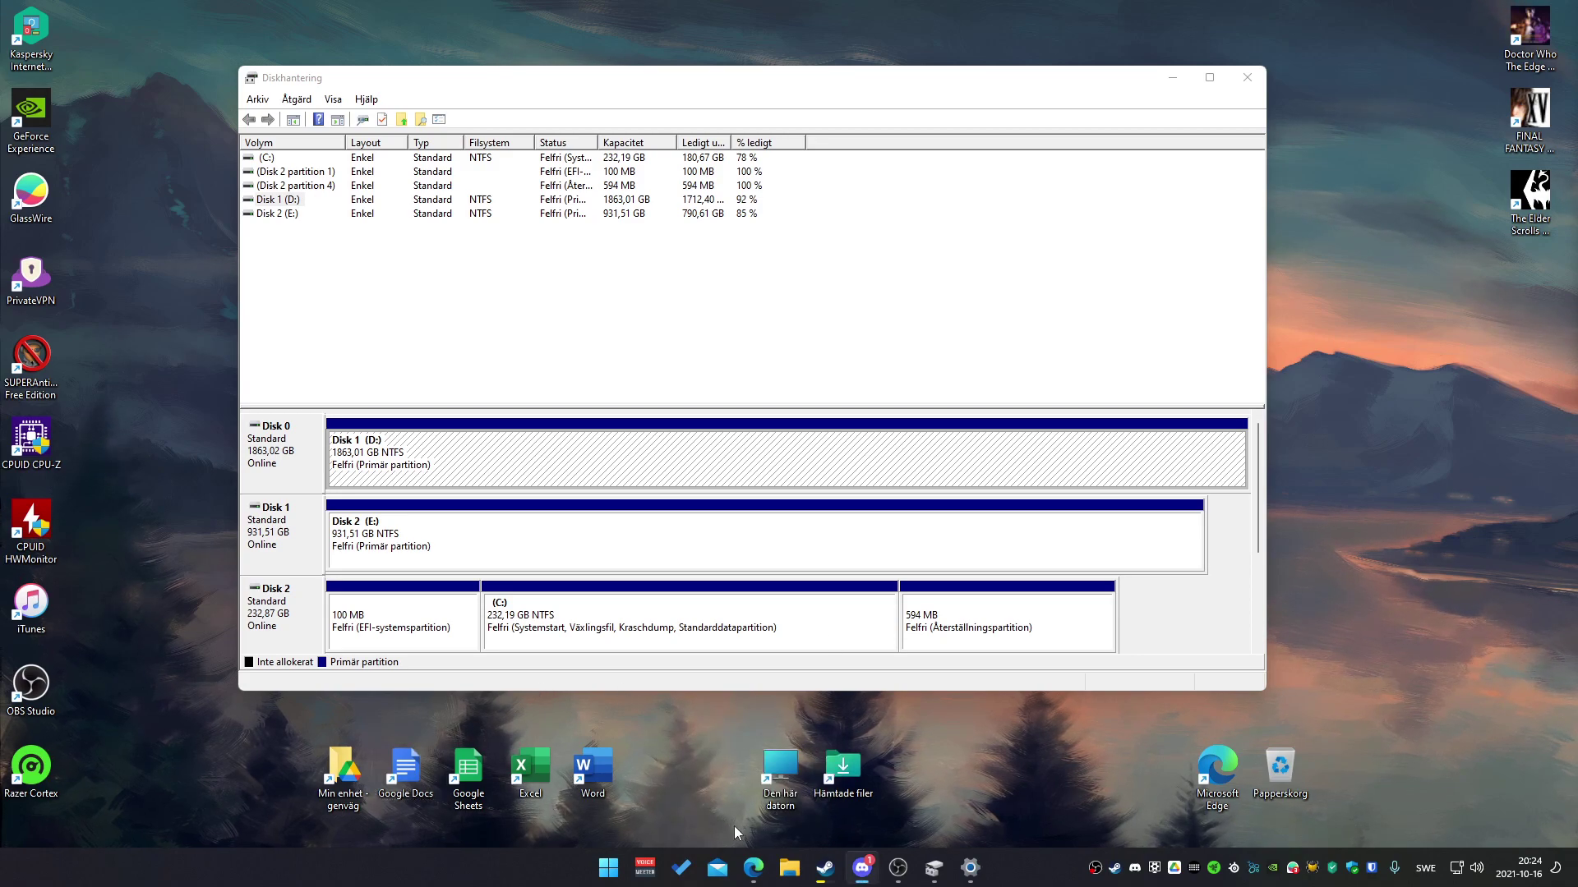
{"action": "left_click", "coordinate": [770, 869]}
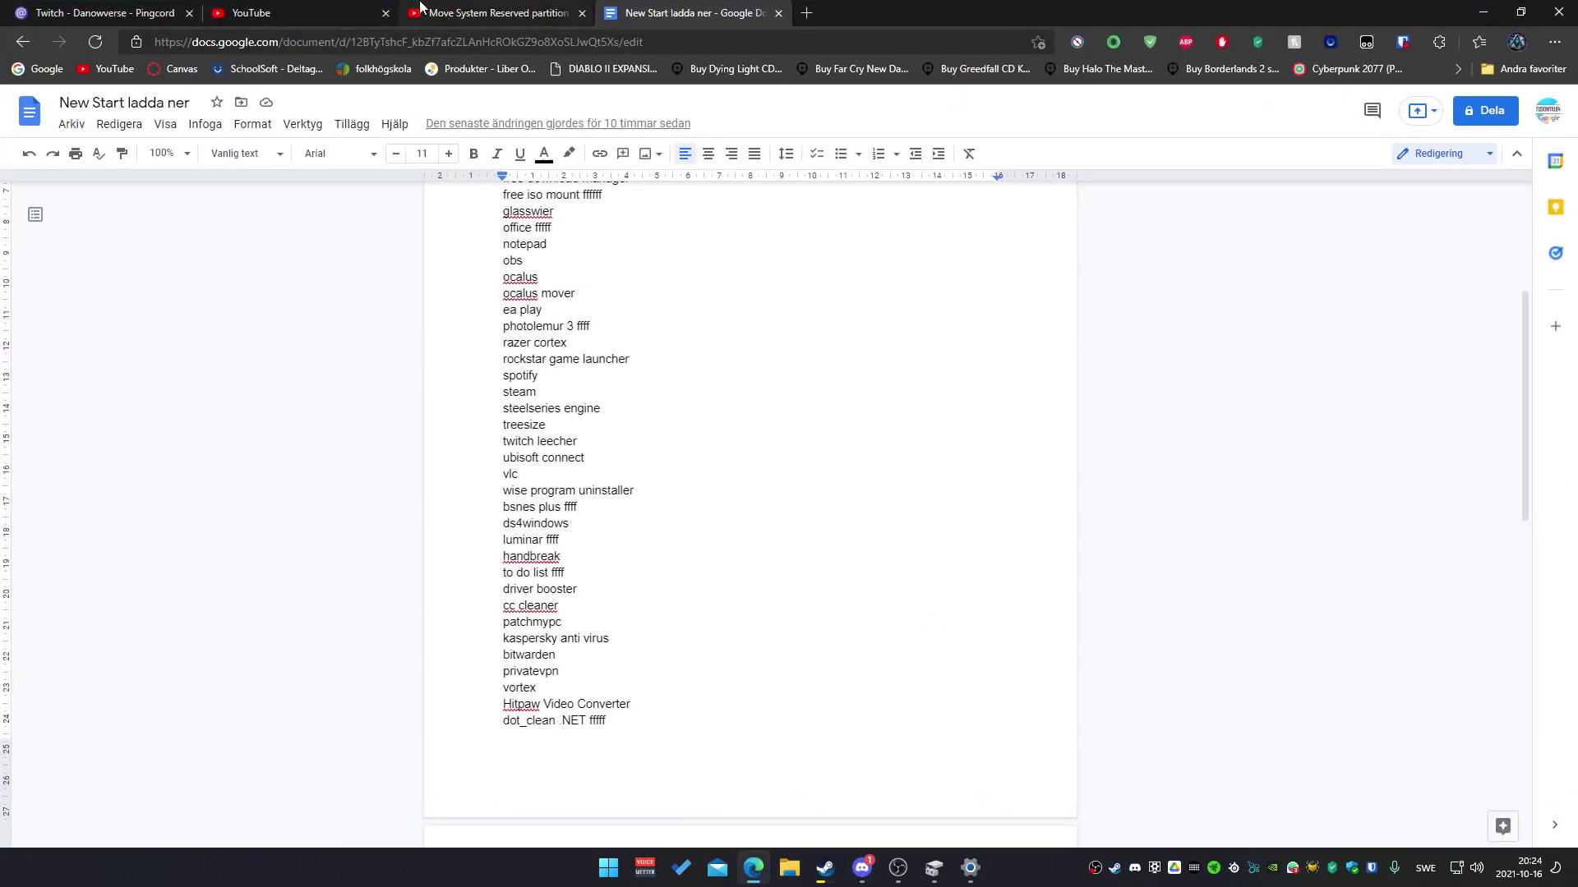
{"action": "left_click", "coordinate": [420, 8]}
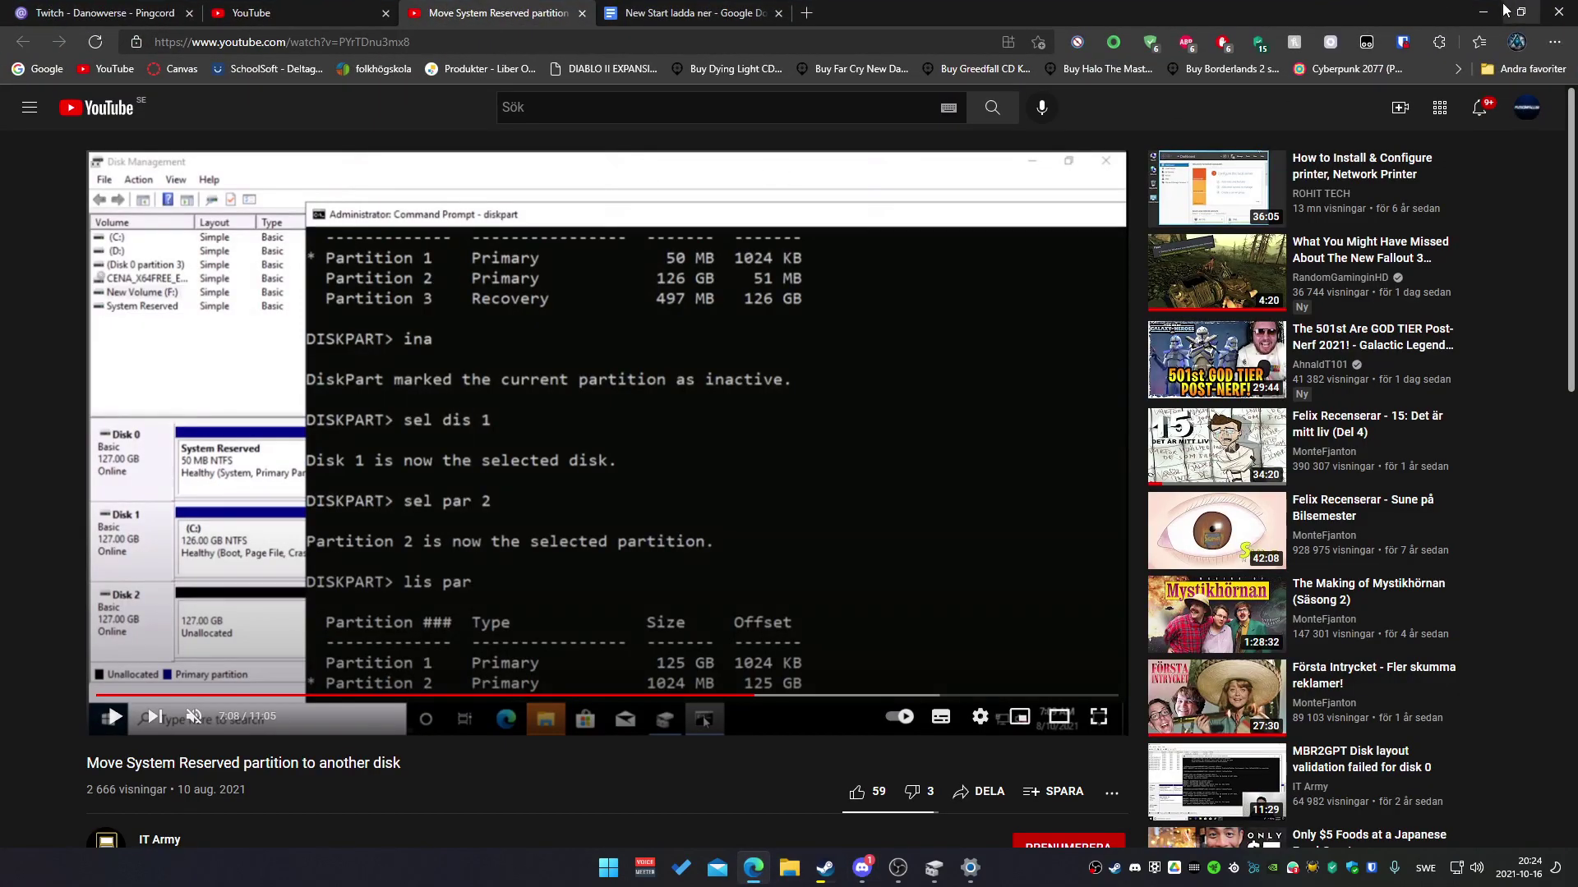
{"action": "left_click", "coordinate": [1492, 12]}
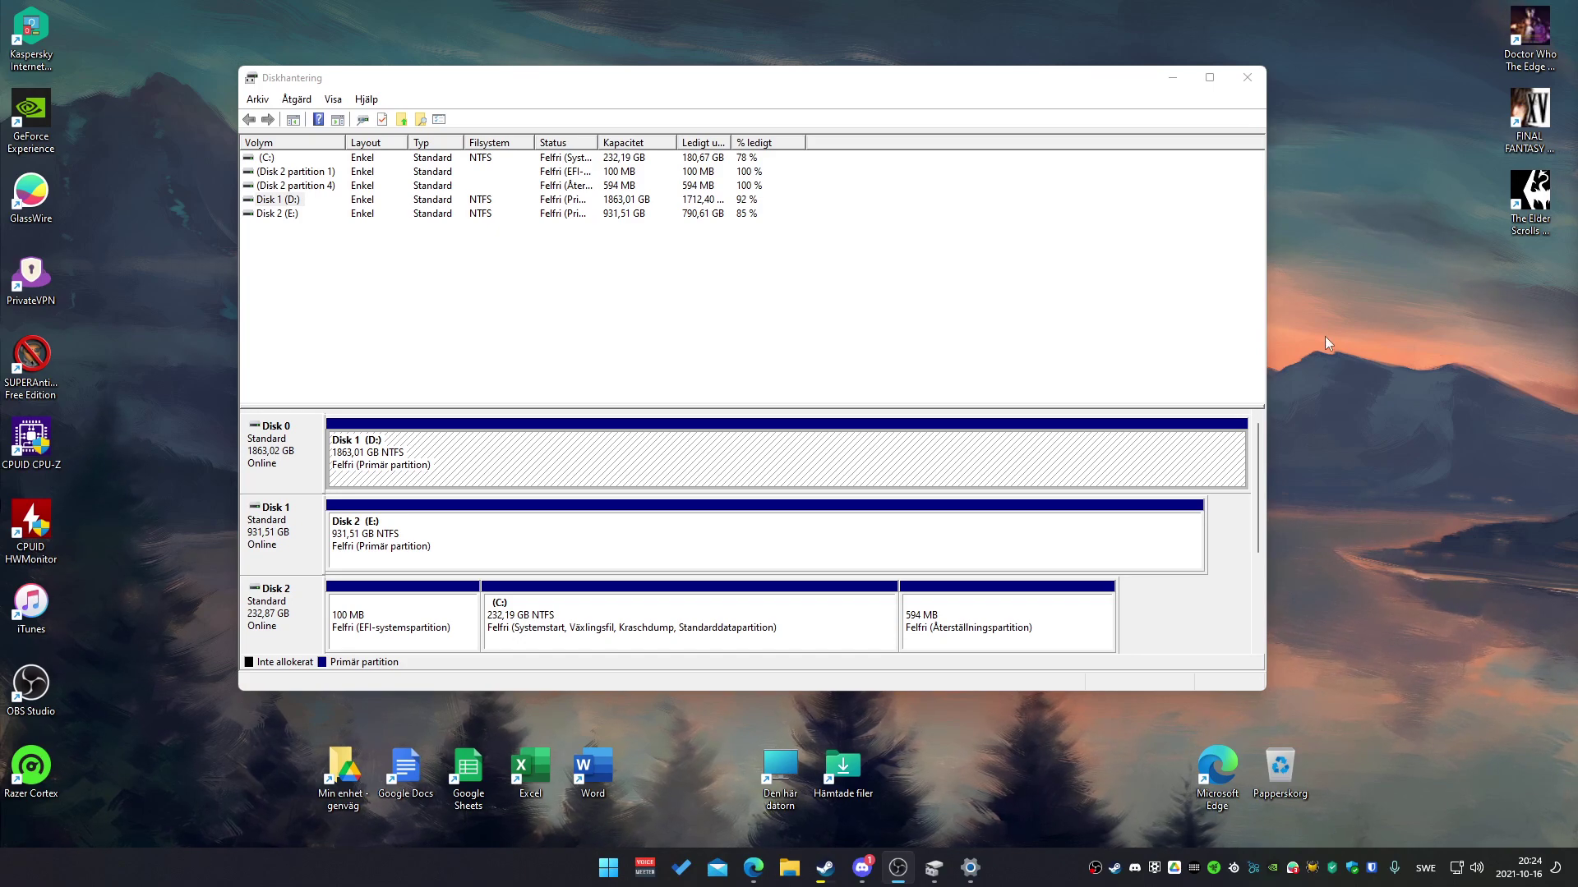
- Review the program list in the Google Docs document "New Start ladda ner" and clear the browser and Disk Management windows from the desktop
{"action": "left_click", "coordinate": [754, 867]}
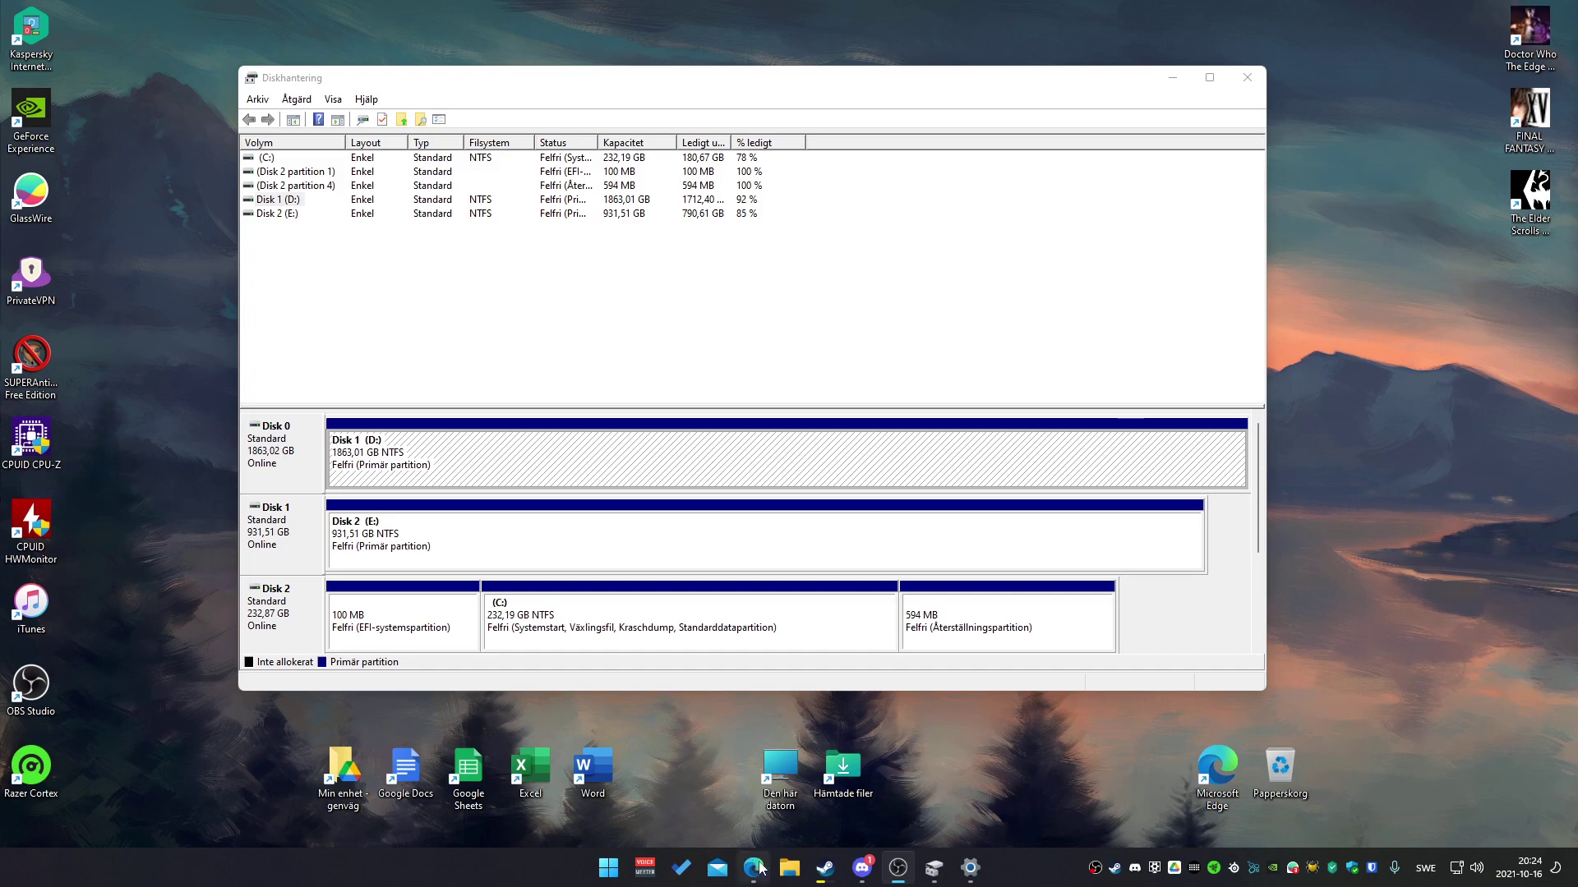
{"action": "left_click", "coordinate": [690, 12]}
{"action": "scroll", "coordinate": [693, 426], "scroll_direction": "down", "scroll_amount": 1}
{"action": "scroll", "coordinate": [693, 426], "scroll_direction": "up", "scroll_amount": 5}
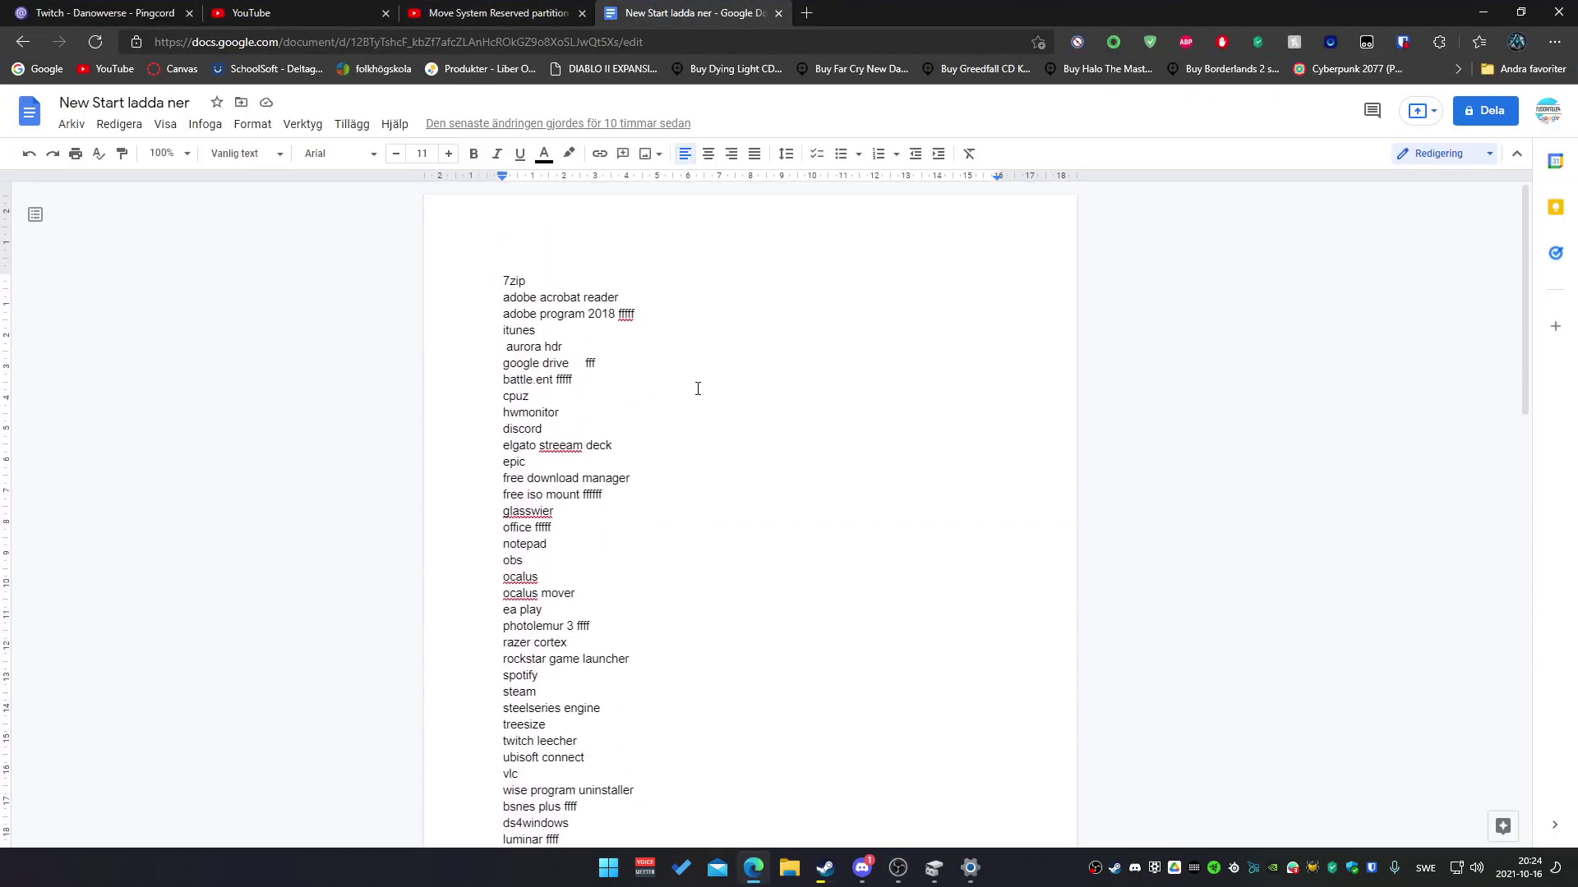
{"action": "scroll", "coordinate": [919, 497], "scroll_direction": "down", "scroll_amount": 5}
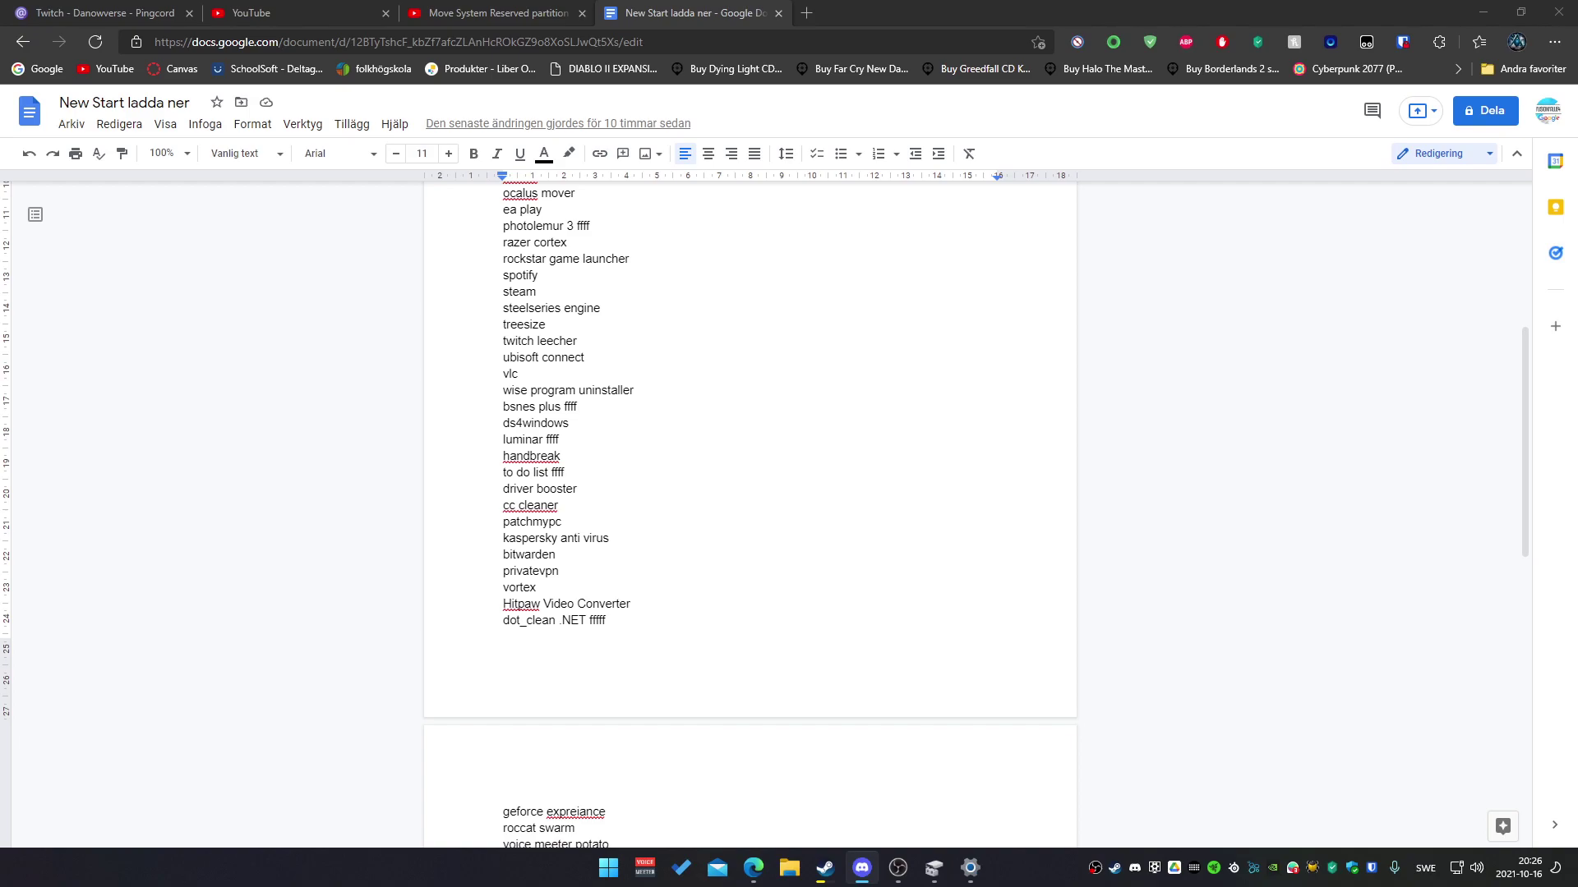
{"action": "left_click", "coordinate": [898, 868]}
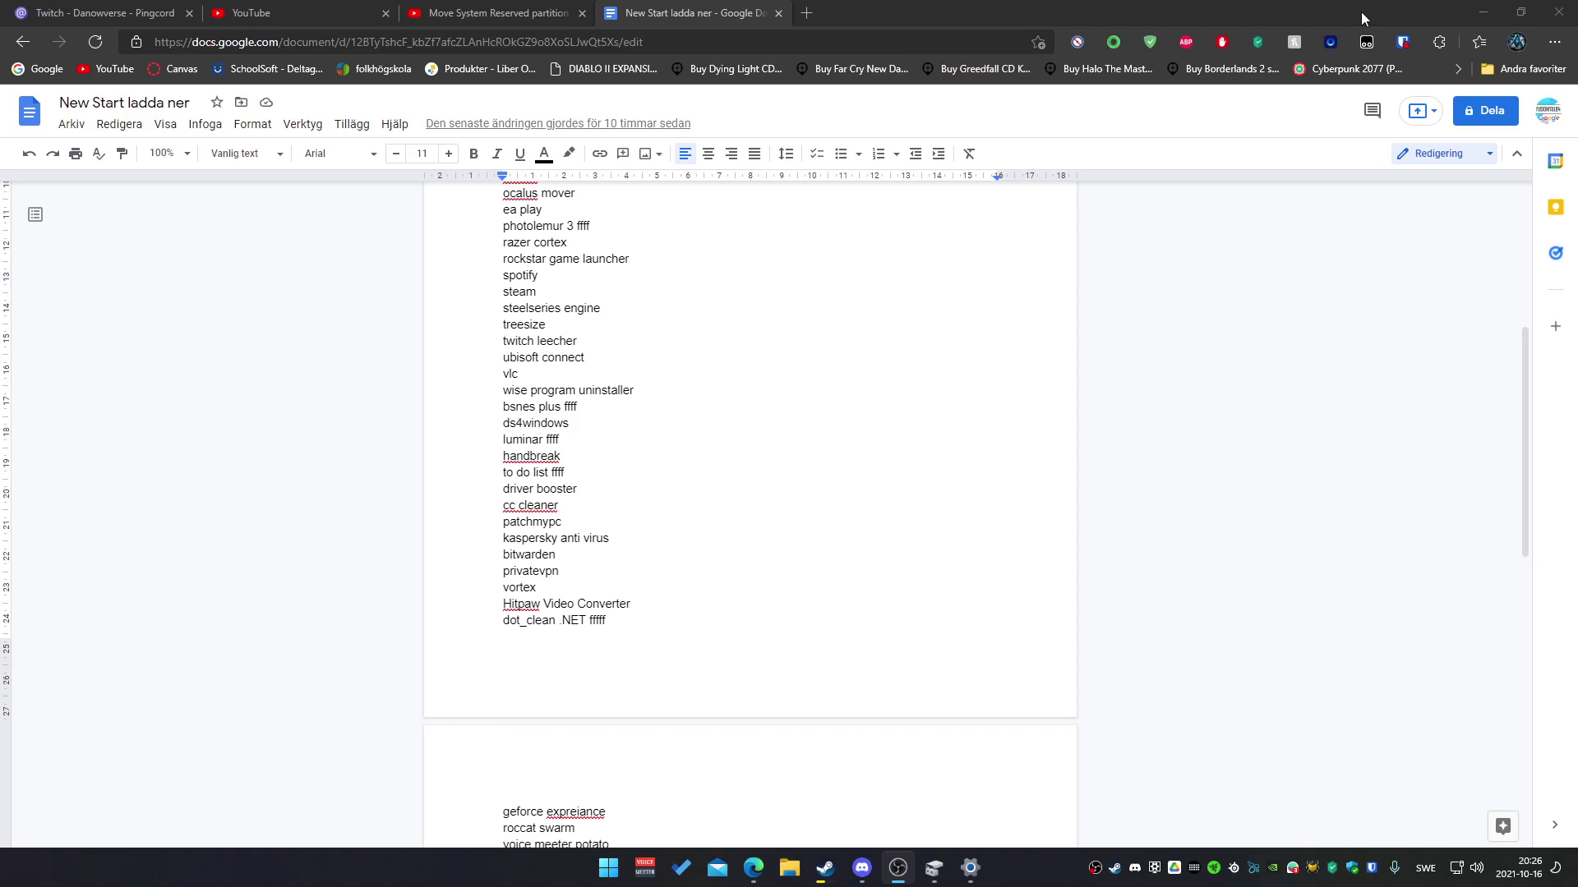
{"action": "left_click", "coordinate": [1484, 12]}
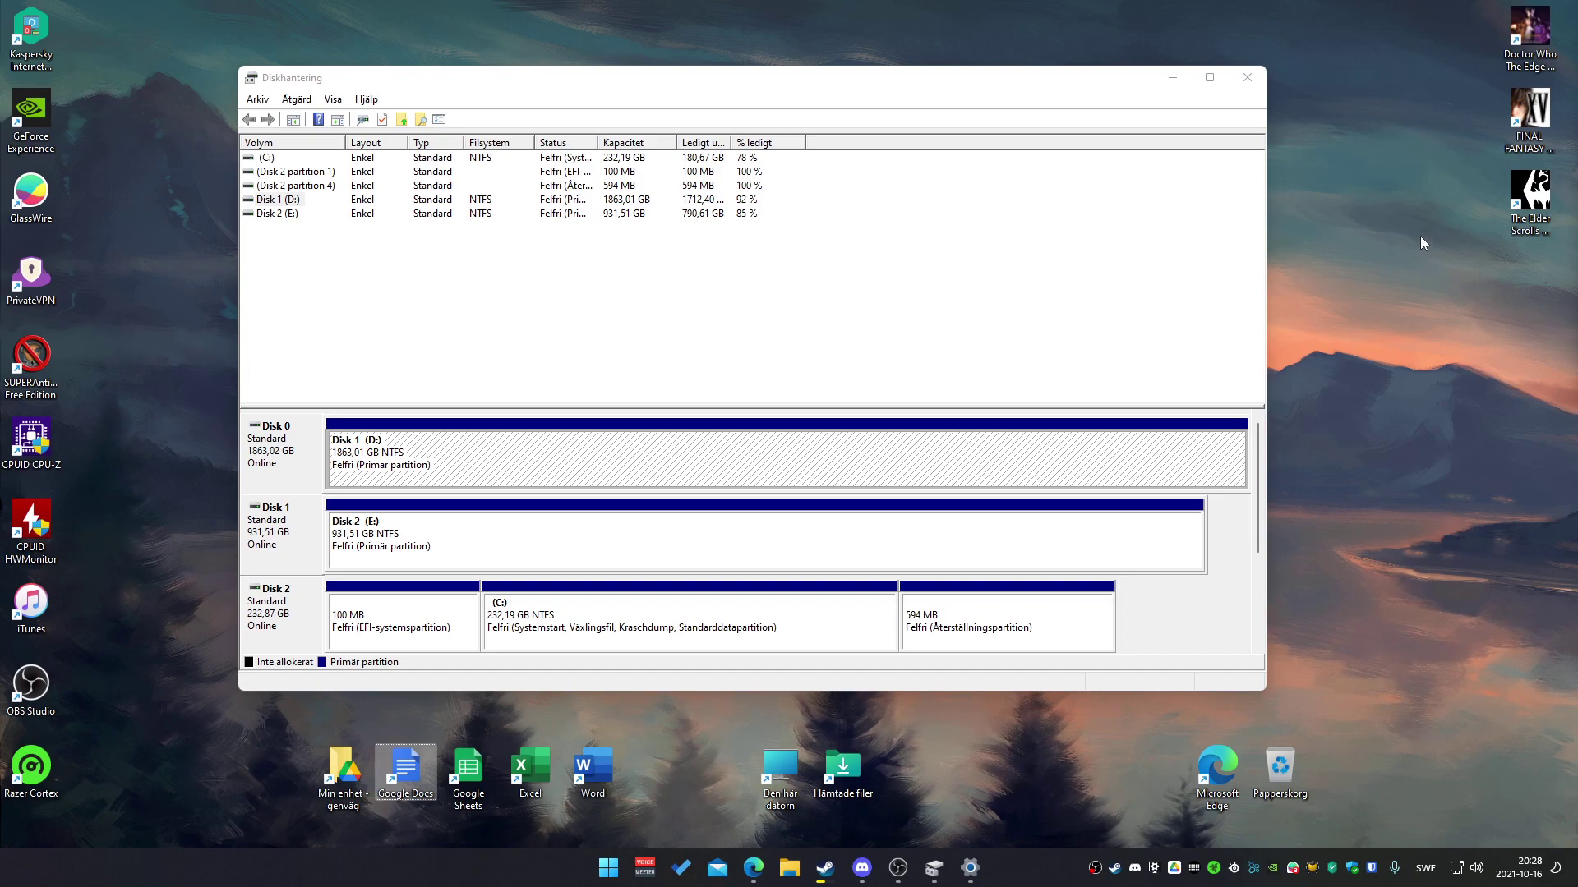
{"action": "left_click", "coordinate": [1258, 76]}
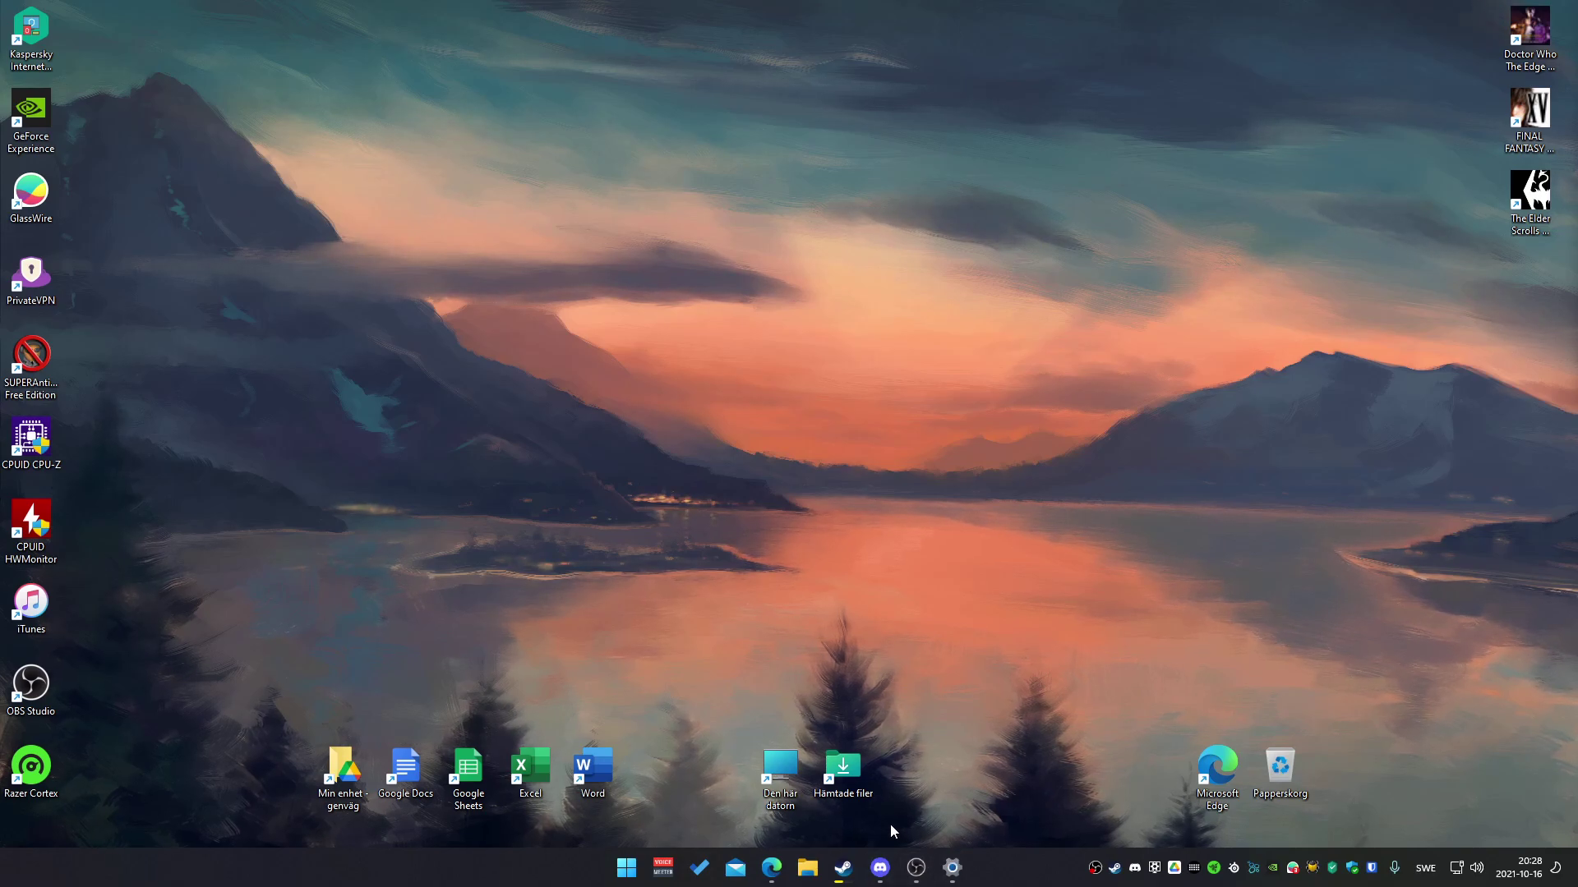
- Switch to Steam to view the download queue with FINAL FANTASY XV and Skyrim, and close its window
{"action": "right_click", "coordinate": [842, 868]}
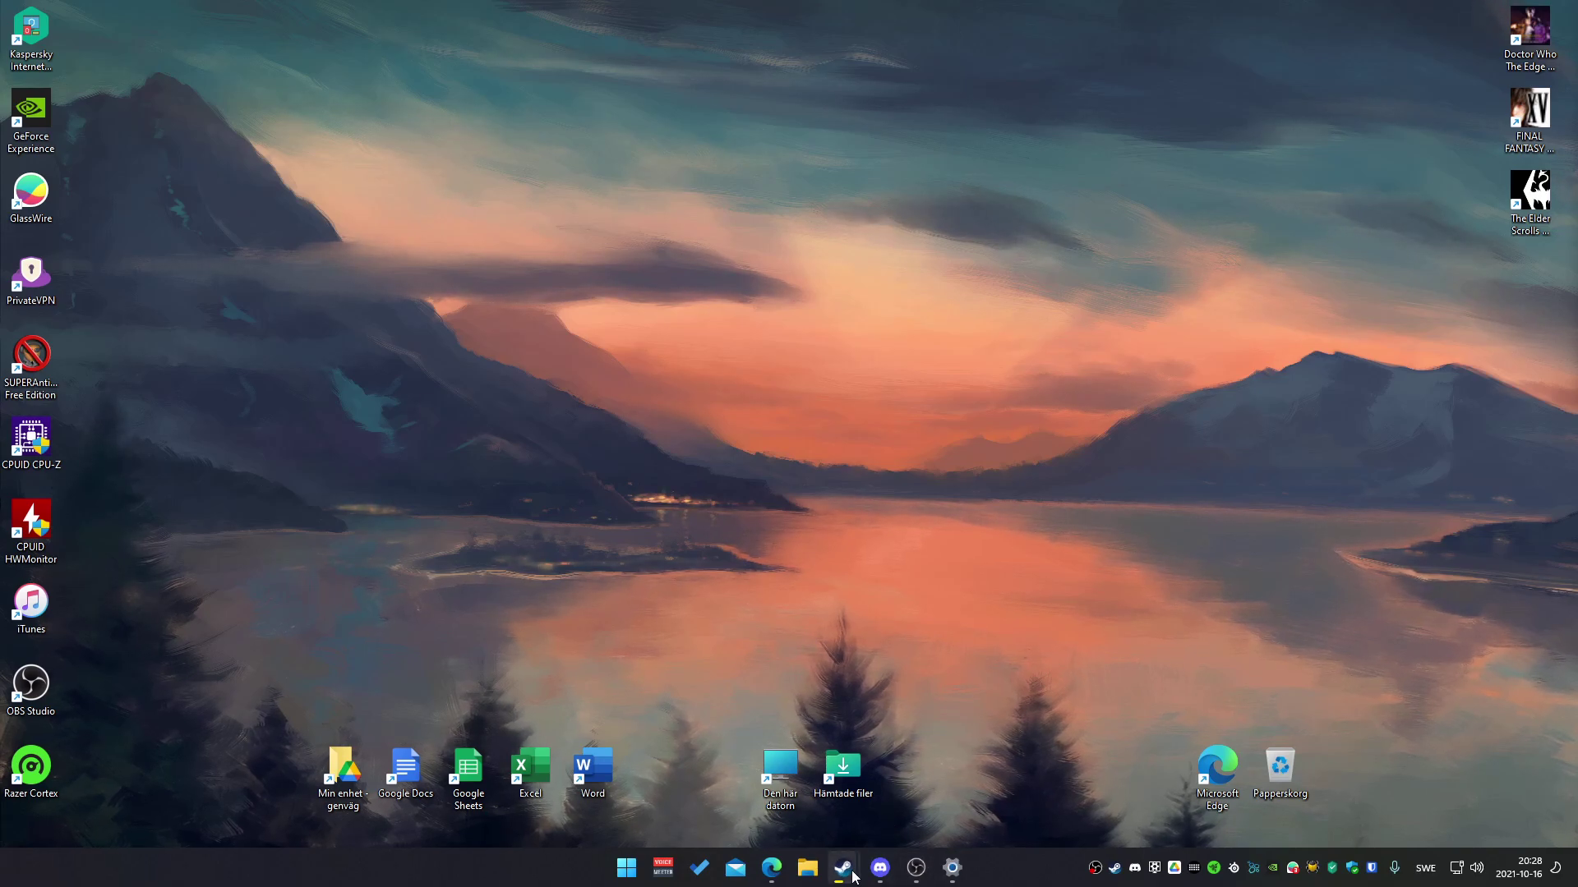
{"action": "left_click", "coordinate": [1082, 699]}
{"action": "mouse_move", "coordinate": [843, 845]}
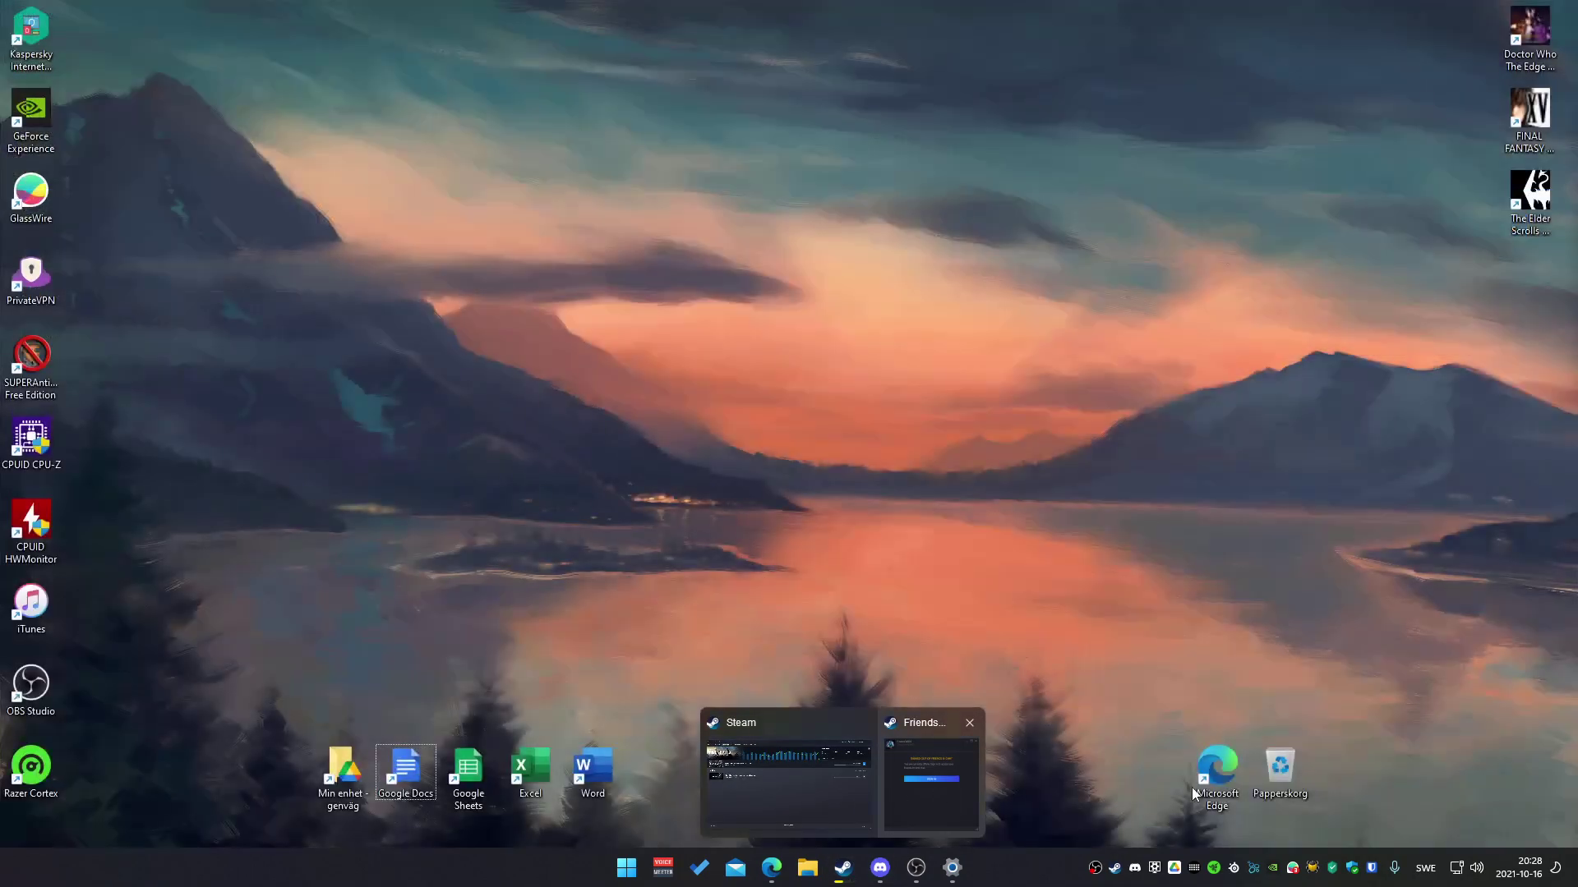
{"action": "left_click", "coordinate": [810, 782]}
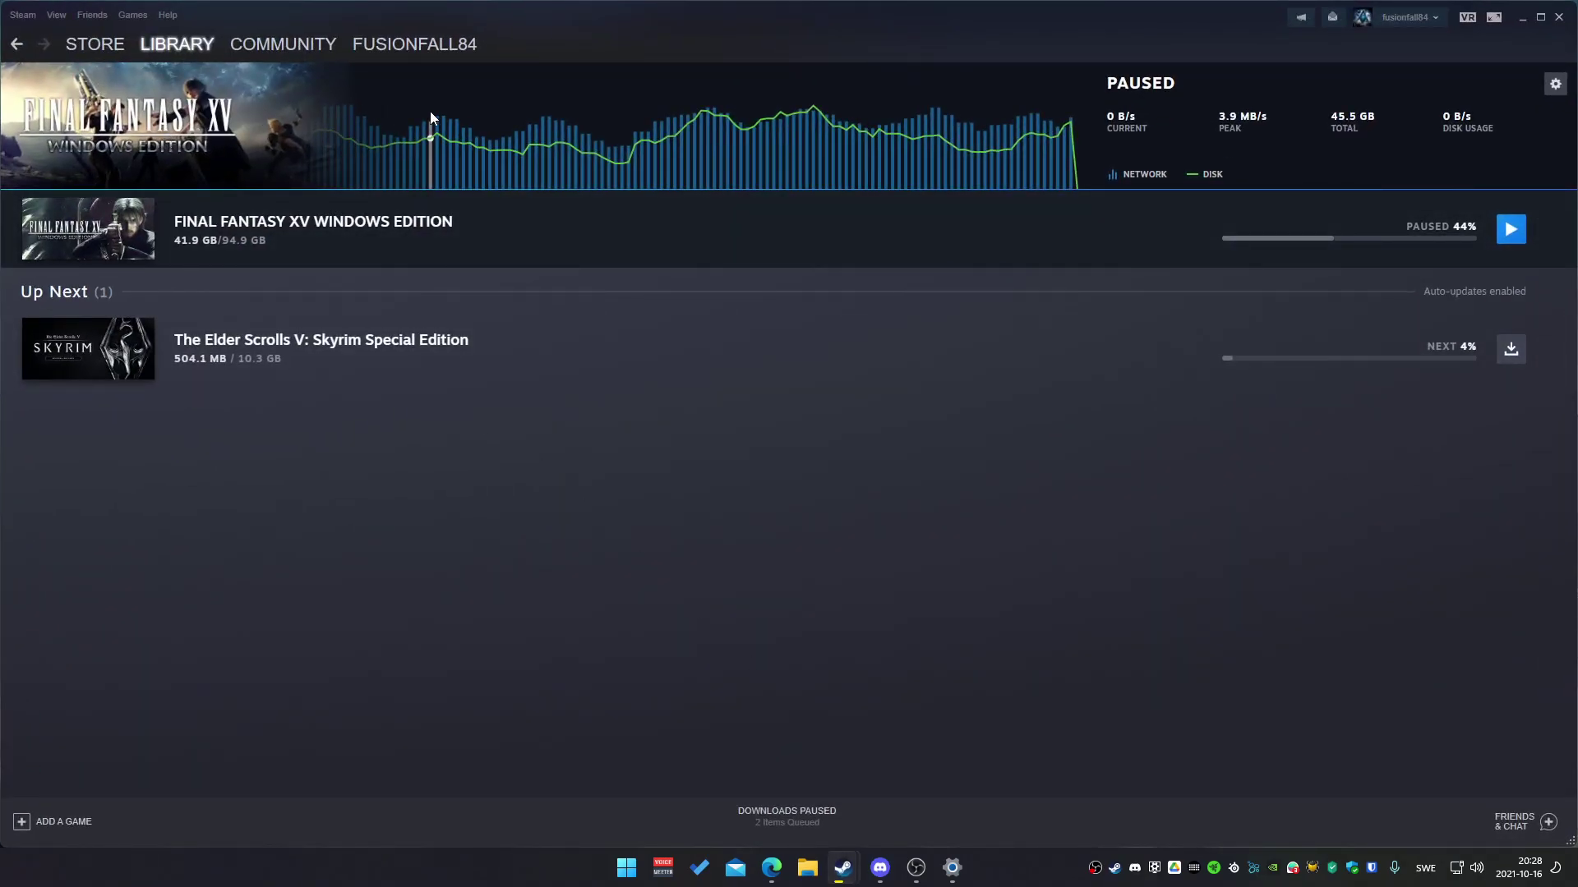
{"action": "mouse_move", "coordinate": [416, 101]}
{"action": "left_click", "coordinate": [1560, 20]}
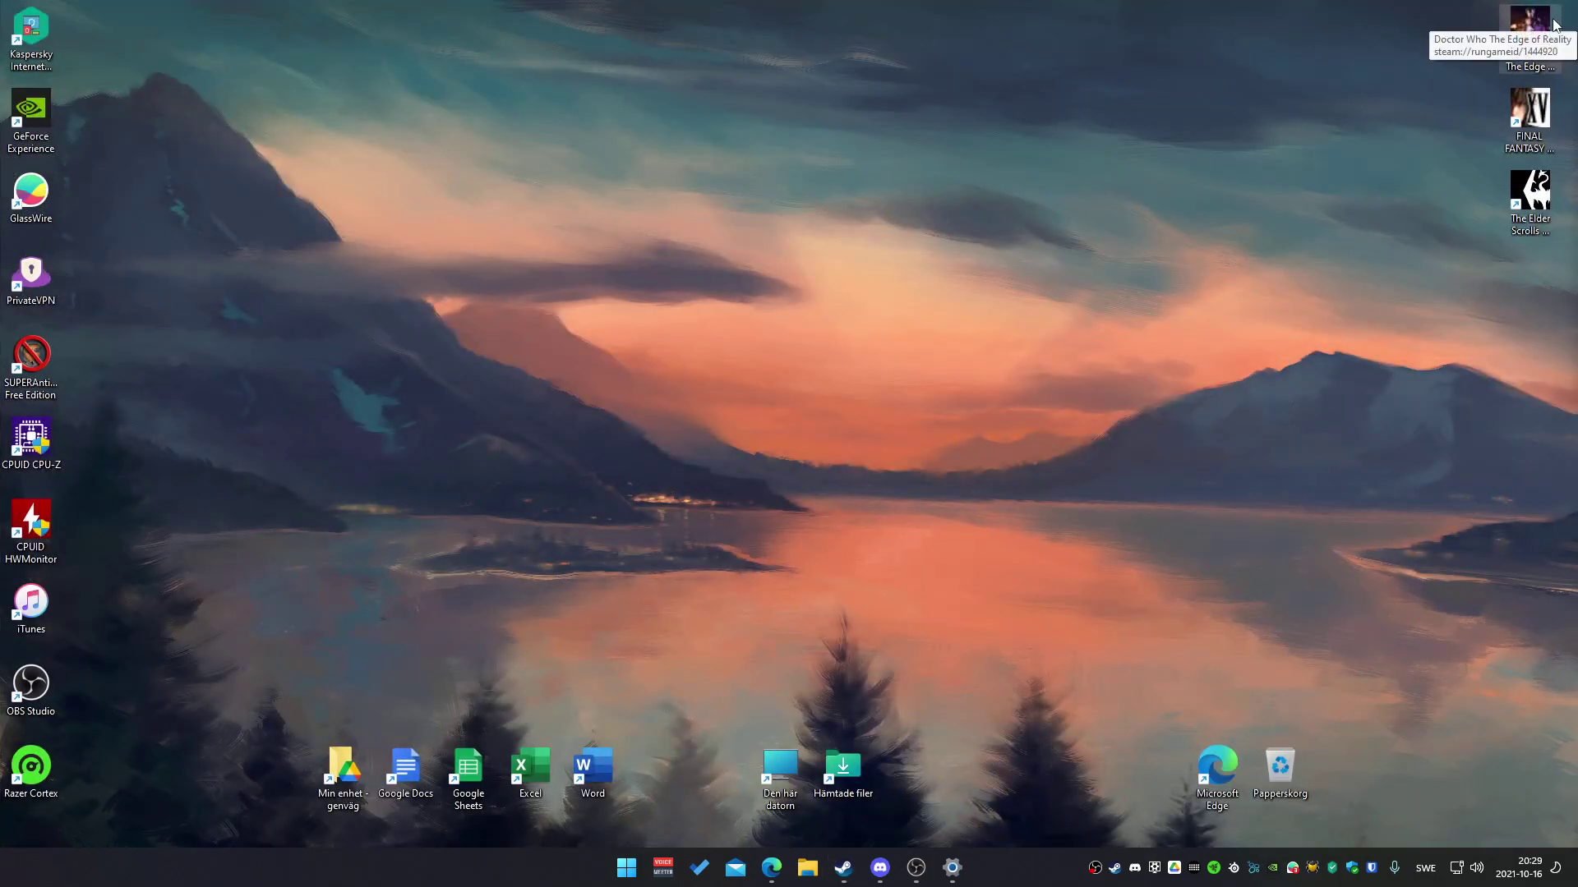
{"action": "left_click", "coordinate": [1505, 74]}
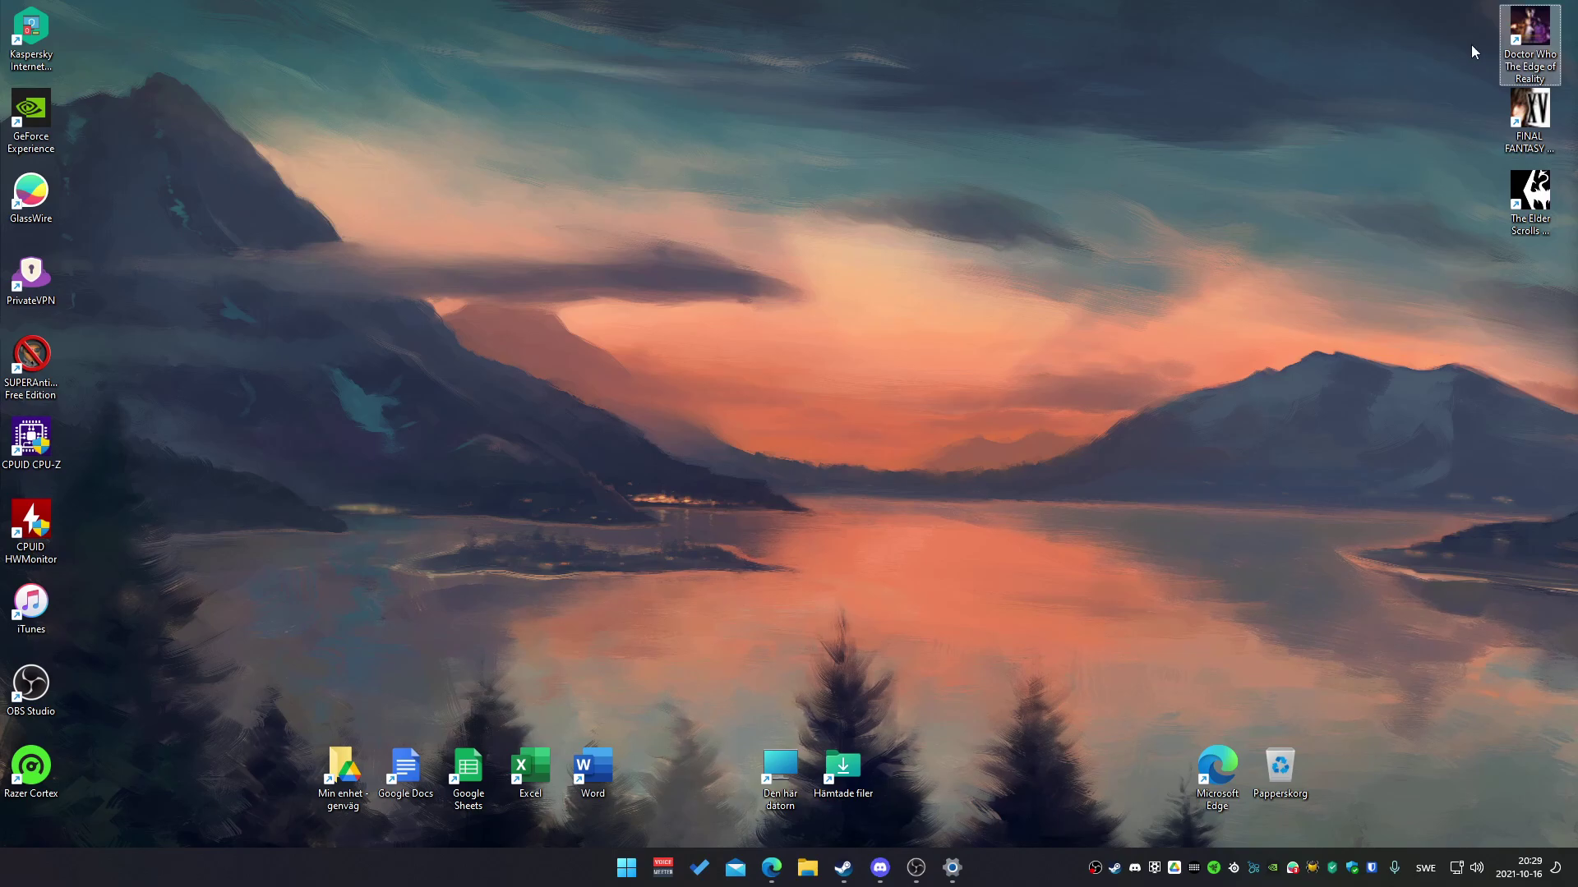
{"action": "left_click", "coordinate": [1535, 111]}
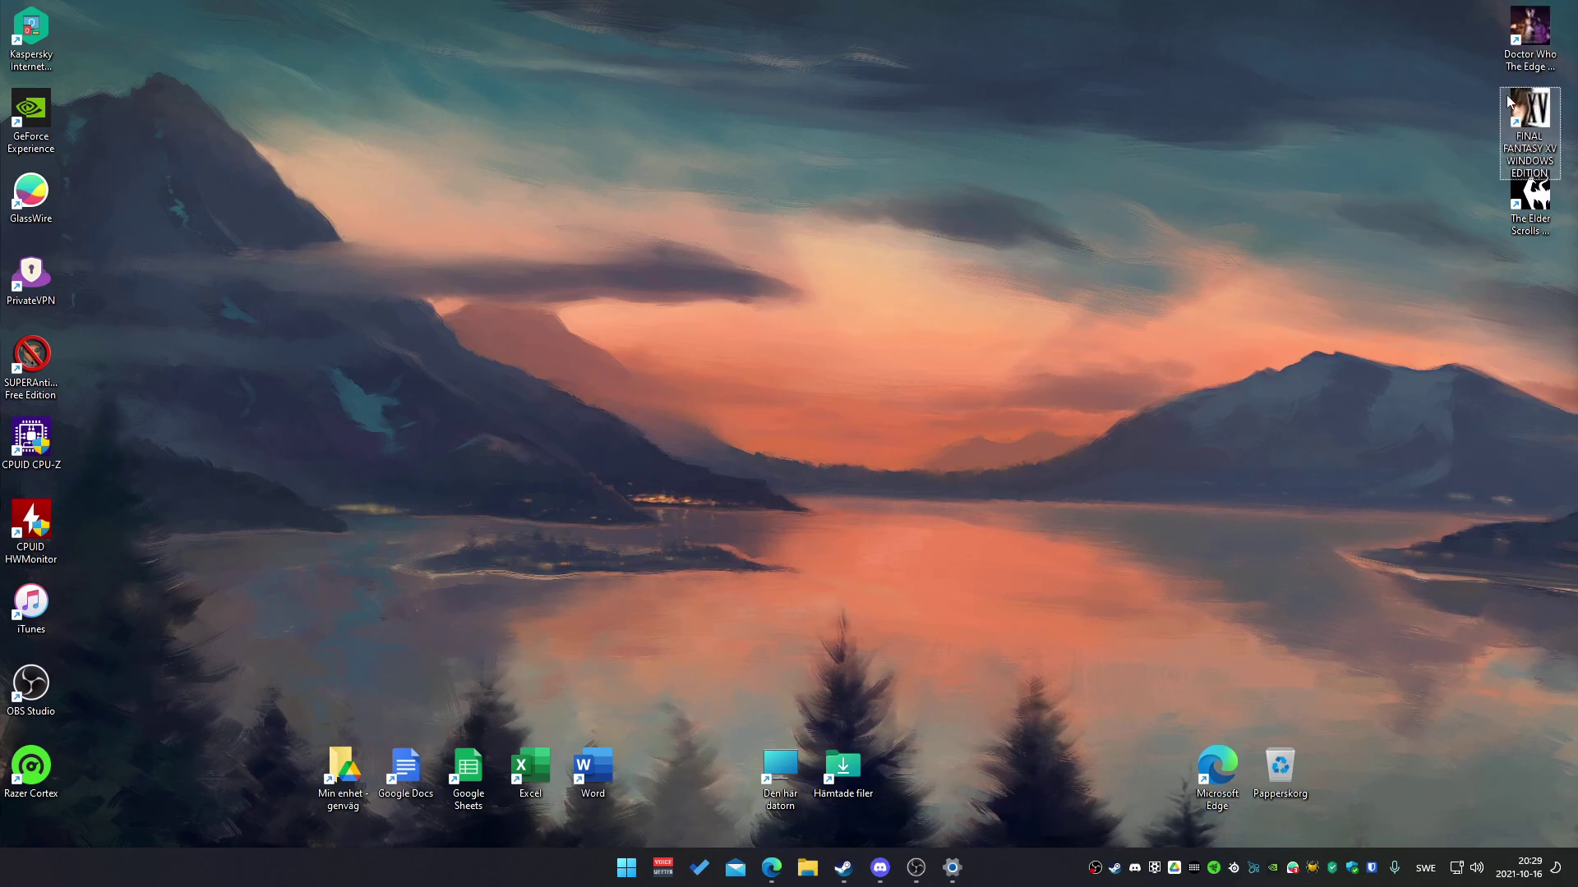
{"action": "left_click_drag", "start_coordinate": [1536, 263], "coordinate": [1306, 92]}
{"action": "left_click", "coordinate": [1309, 93]}
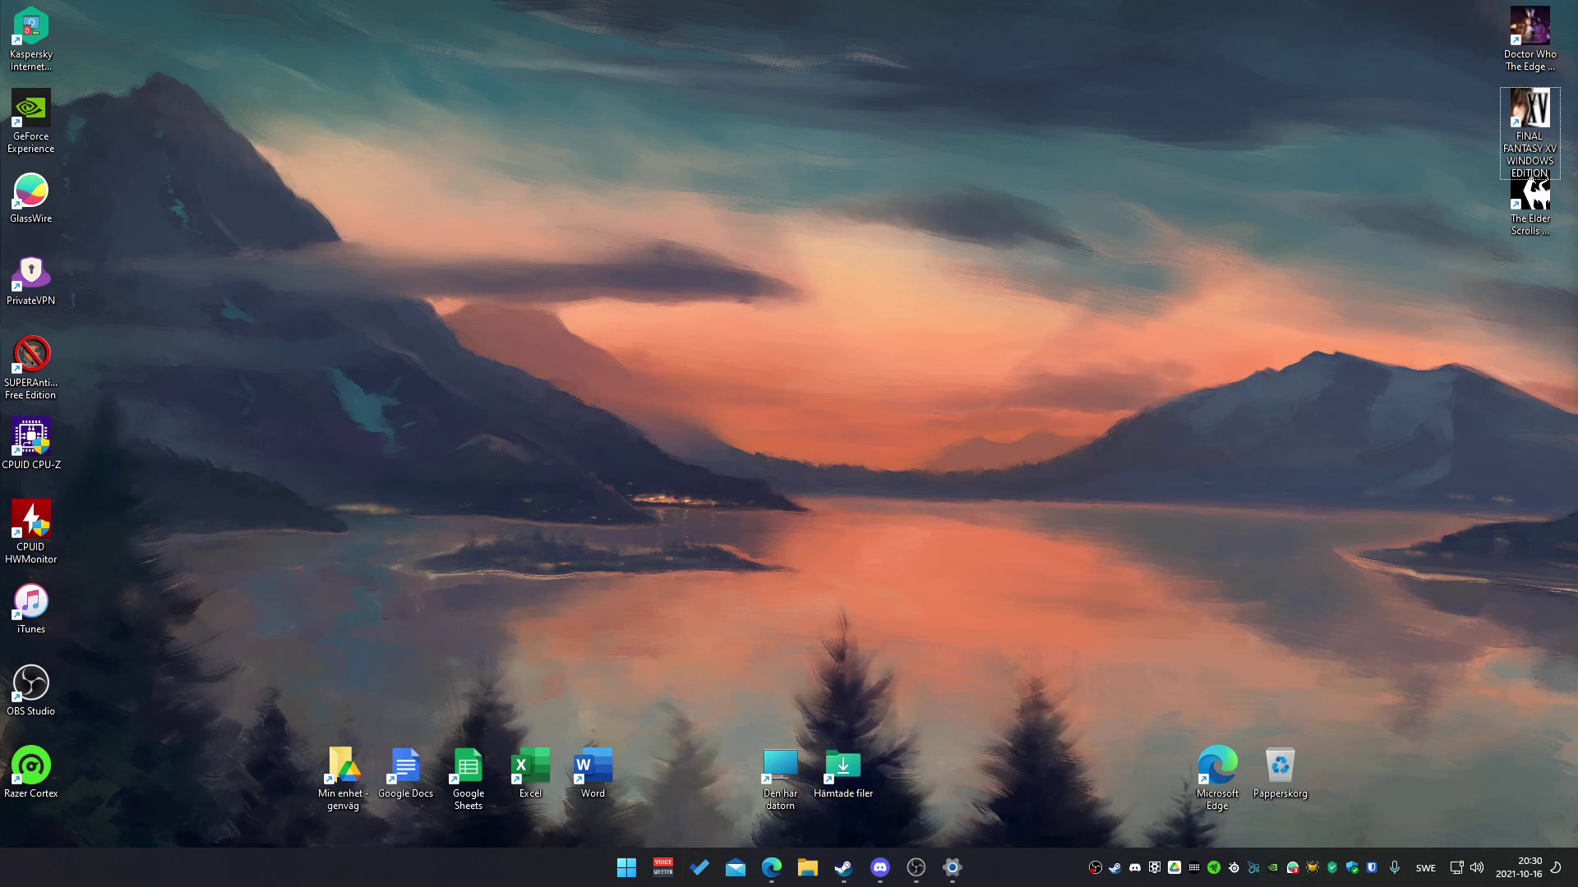
{"action": "key", "text": "alt+Tab"}
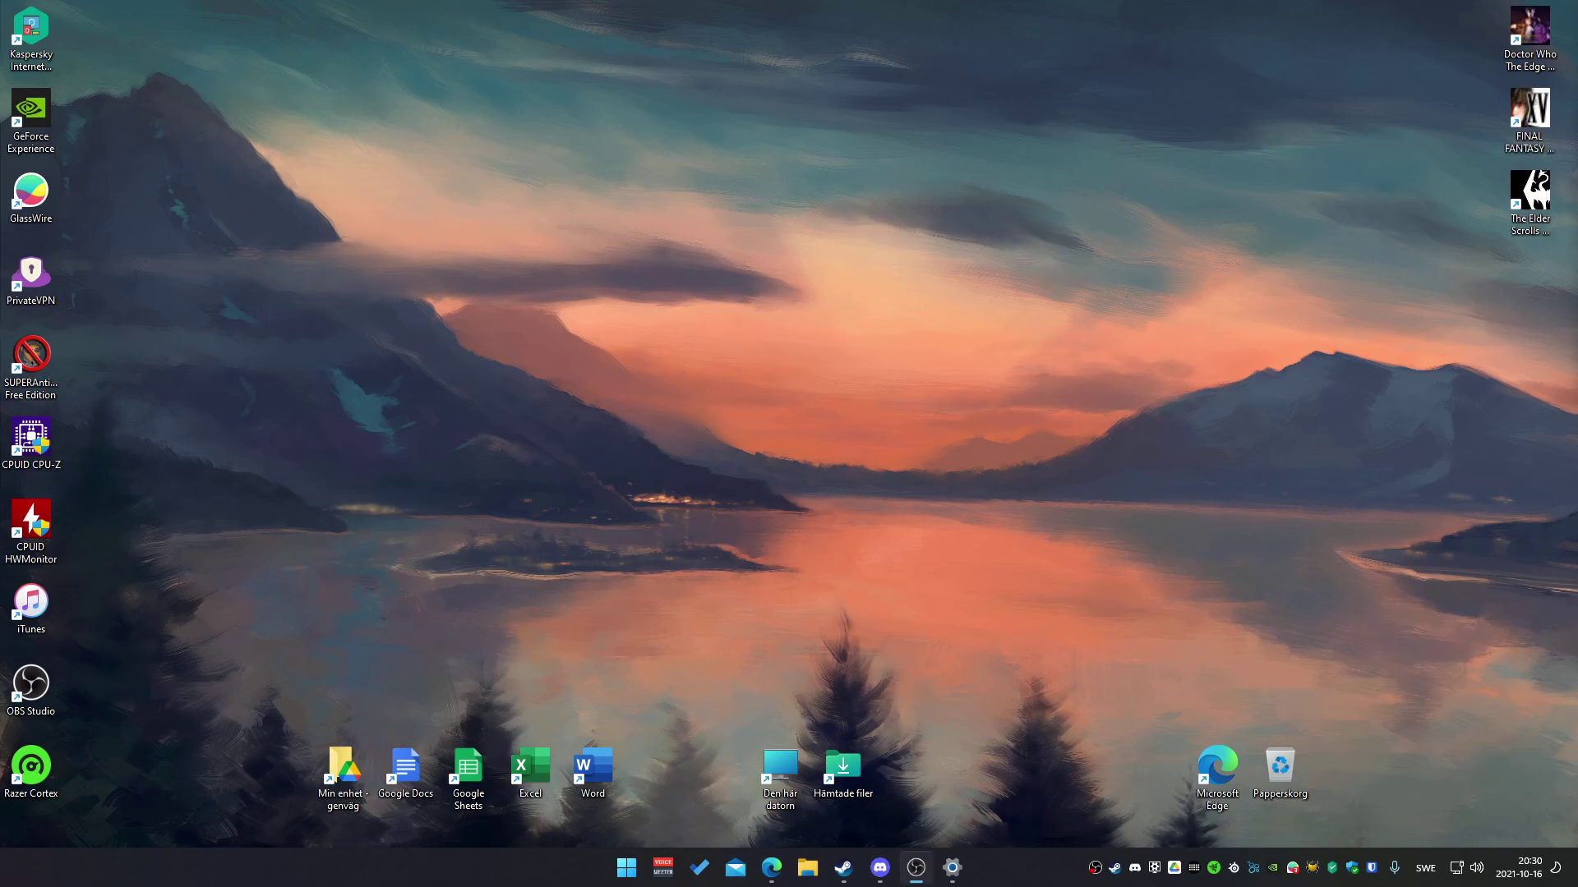